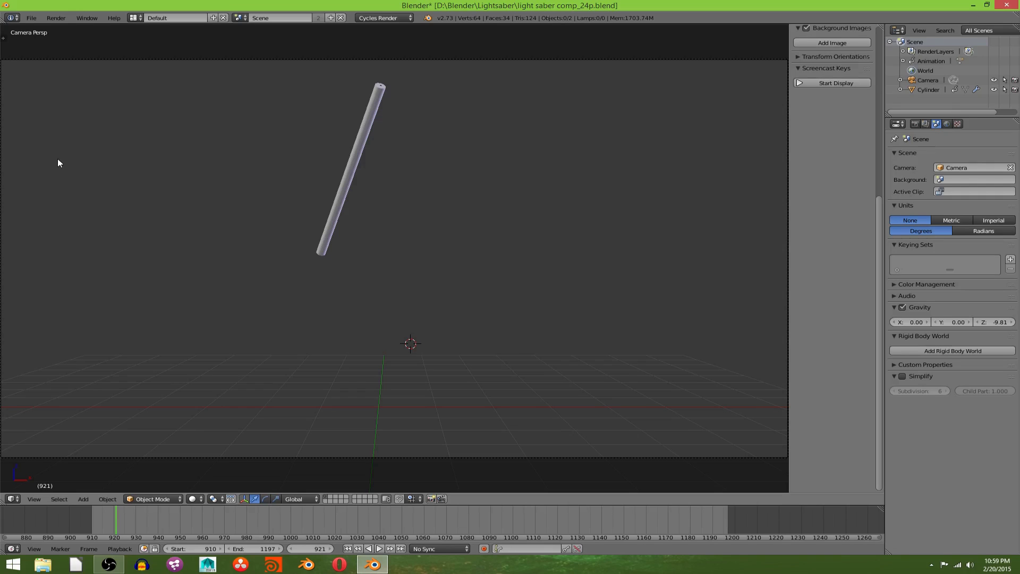
Step: Play the tube's animation through the camera view, then stop playback
scroll(856, 139, up, 4)
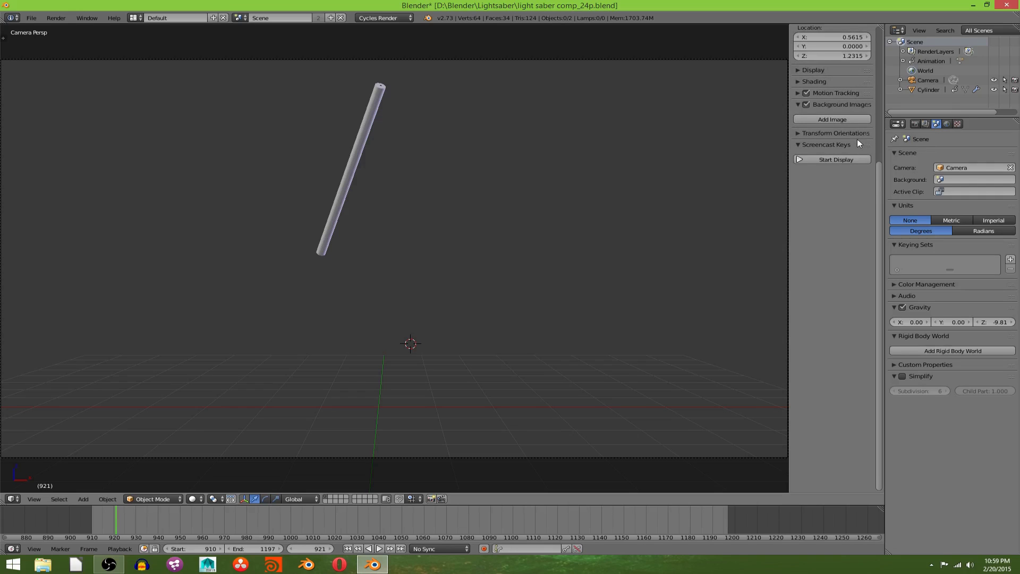
scroll(553, 165, down, 3)
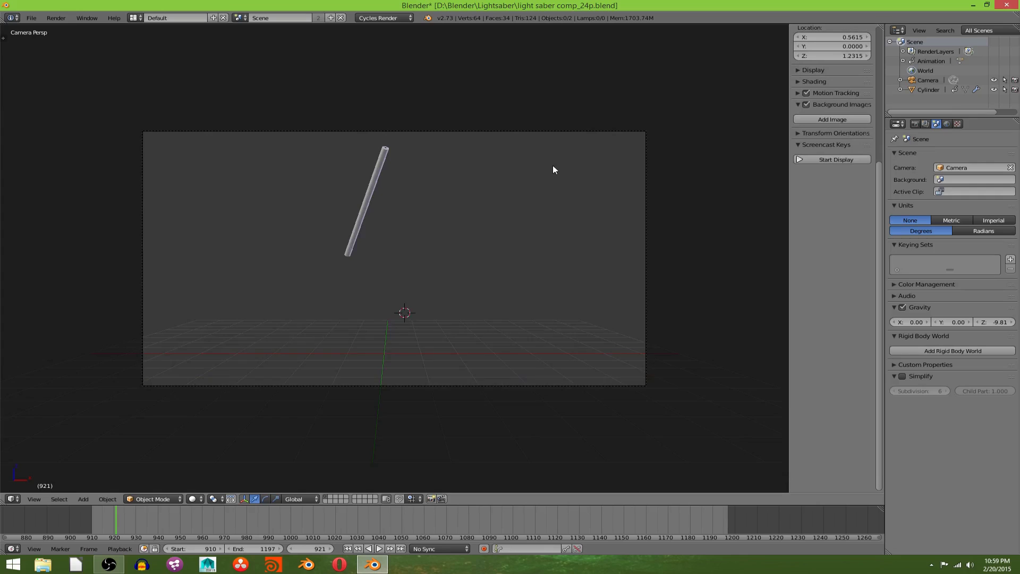
scroll(533, 174, up, 1)
key(alt+a)
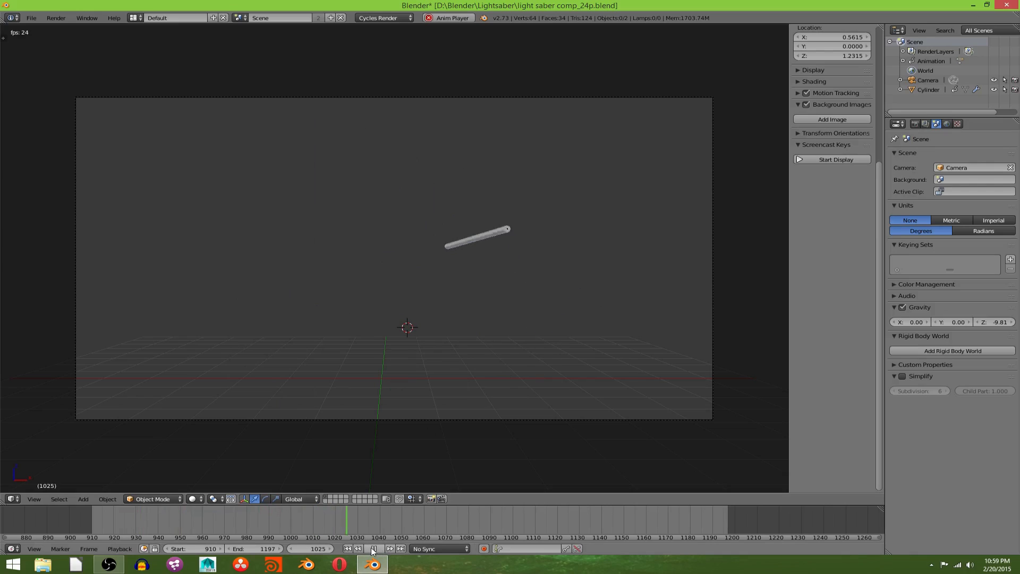
key(Escape)
Step: Select the cylinder, start the Screencast Keys display and collapse its settings
right_click(408, 242)
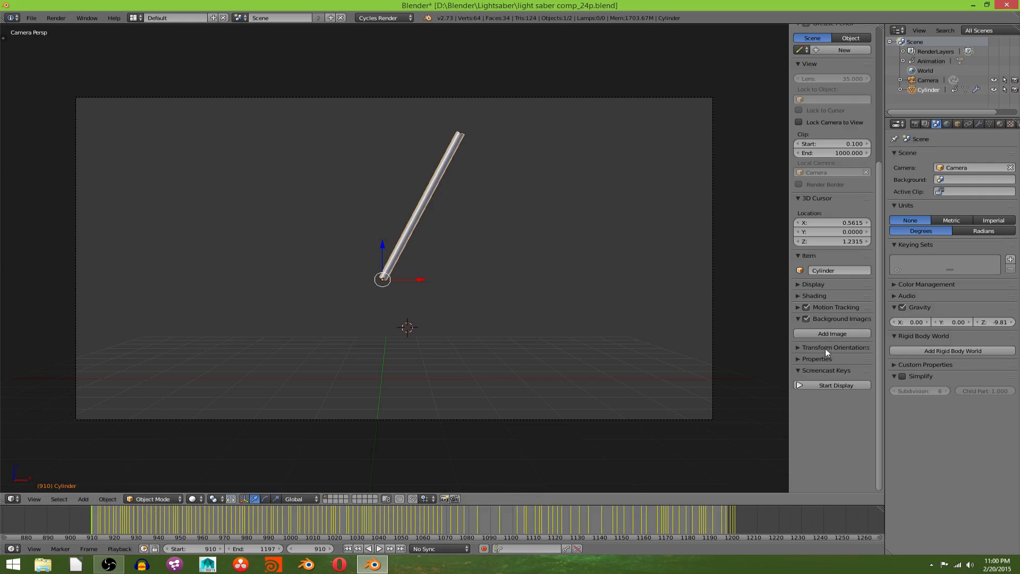
click(824, 388)
scroll(821, 392, down, 3)
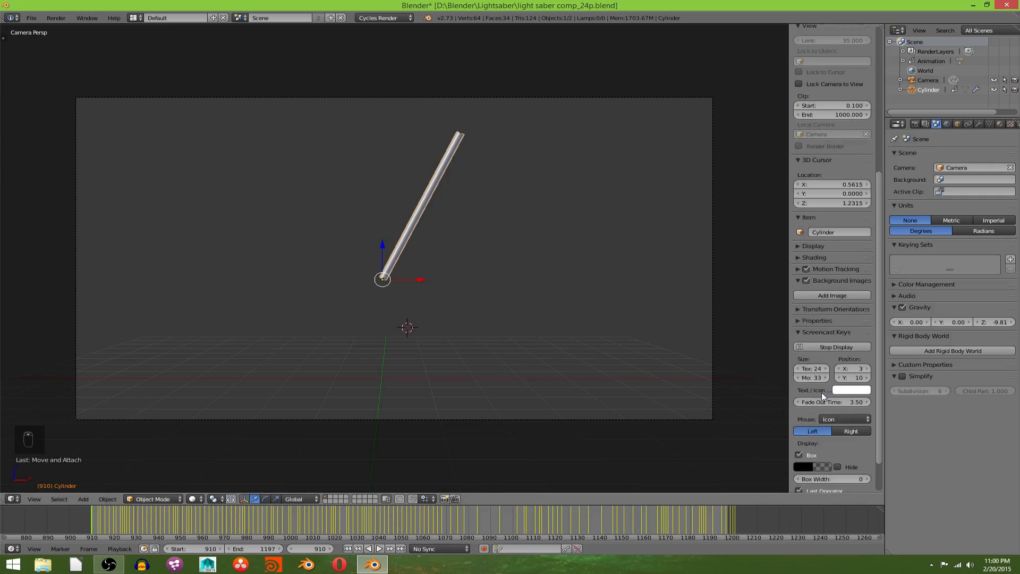
scroll(847, 364, down, 1)
click(819, 288)
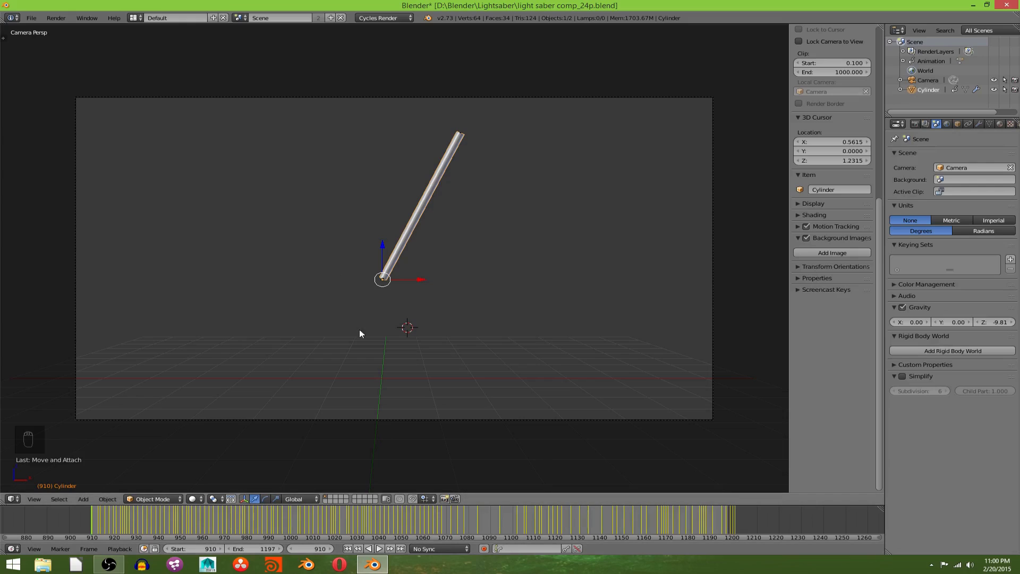
Step: Switch to the Compositing screen layout and look over the lightsaber node tree
click(135, 19)
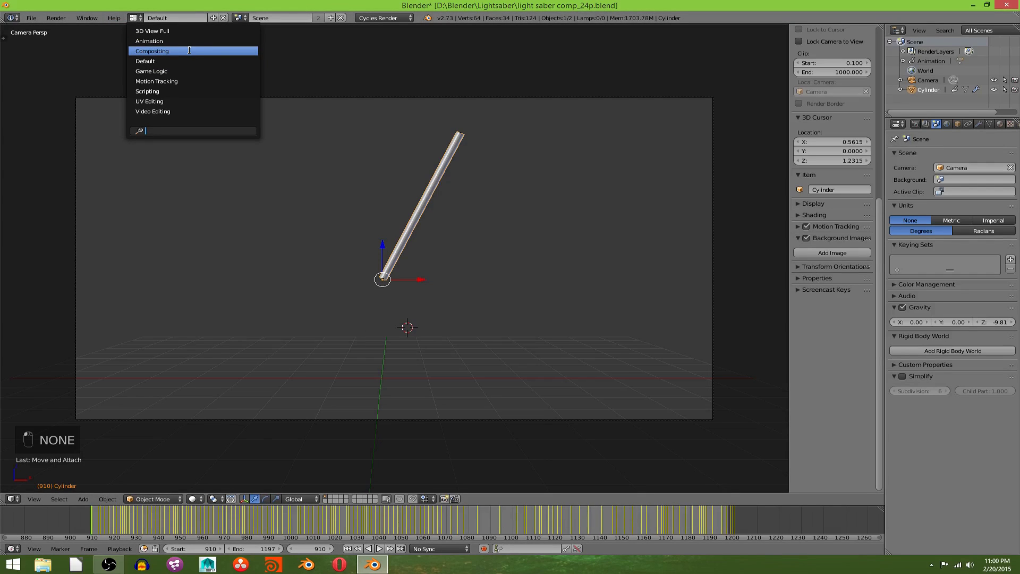
click(190, 51)
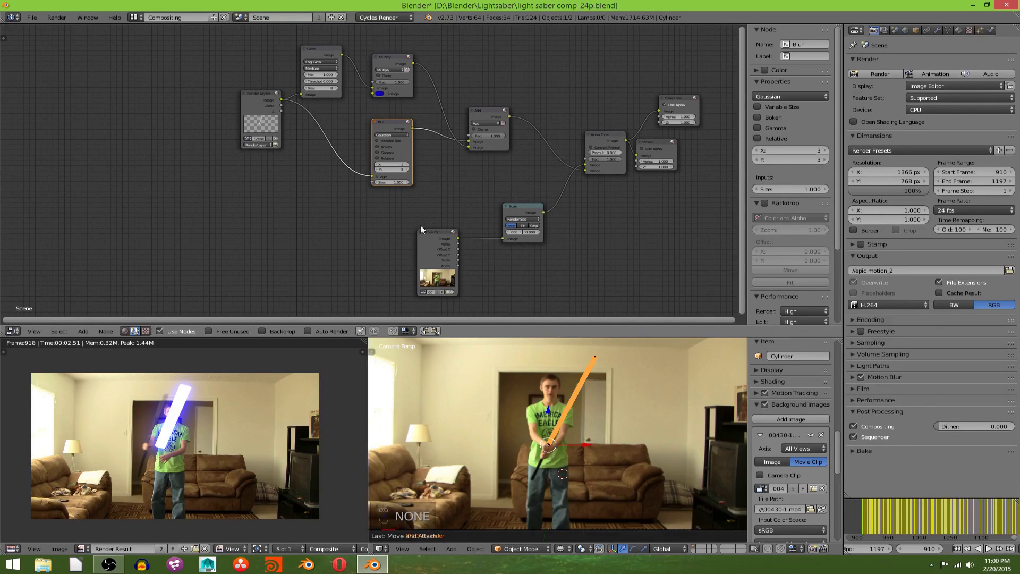
scroll(362, 132, up, 1)
middle_drag(362, 132, 313, 177)
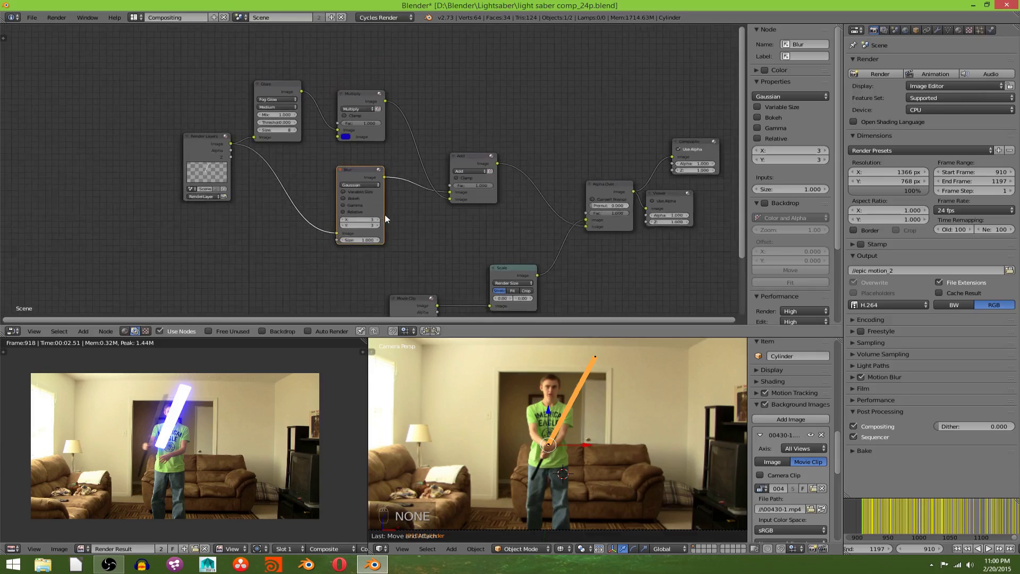
scroll(386, 212, up, 1)
middle_drag(390, 210, 251, 196)
mouse_move(564, 183)
mouse_down()
mouse_move(600, 185)
mouse_move(568, 180)
mouse_up()
scroll(317, 221, up, 1)
middle_drag(276, 232, 419, 180)
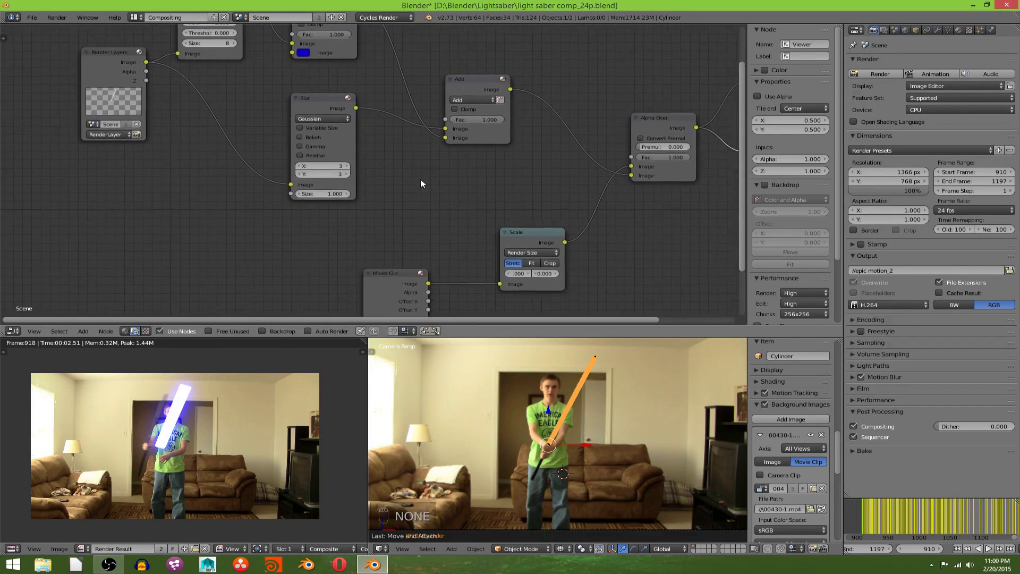
scroll(419, 180, down, 3)
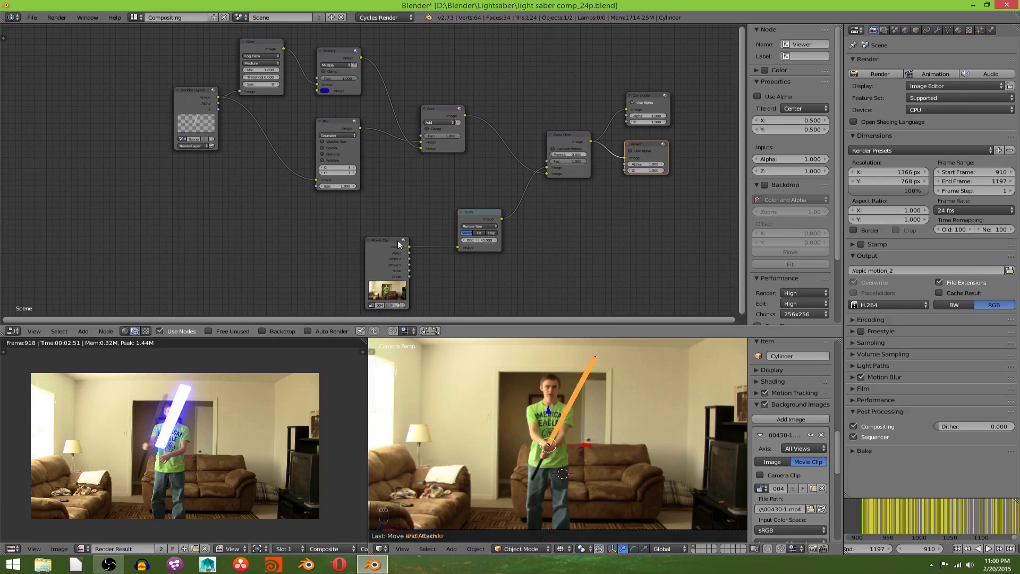
Step: Route the Movie Clip node's output to the Viewer node and display the Viewer Node image in the image editor
click(382, 248)
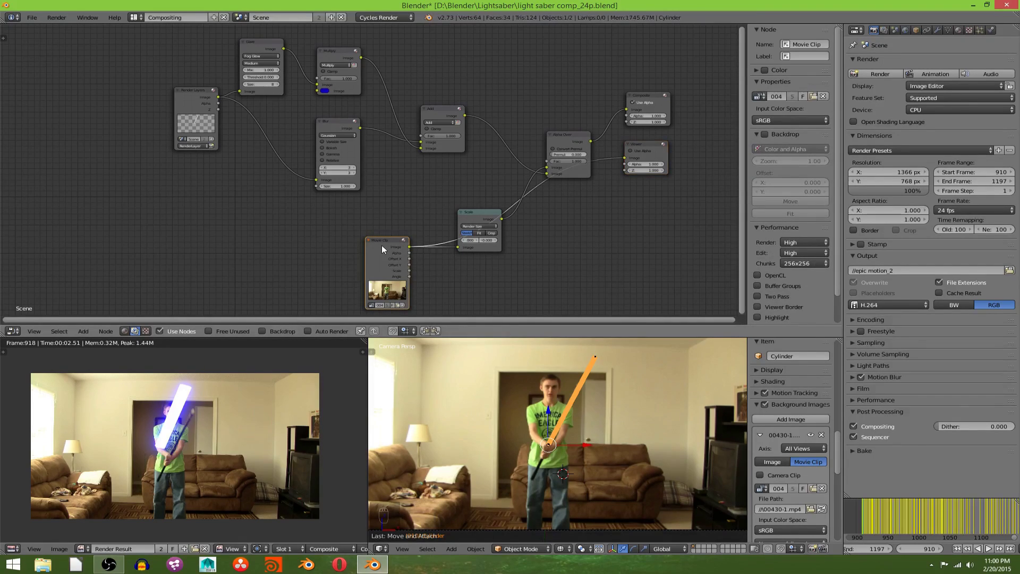
click(82, 548)
click(120, 456)
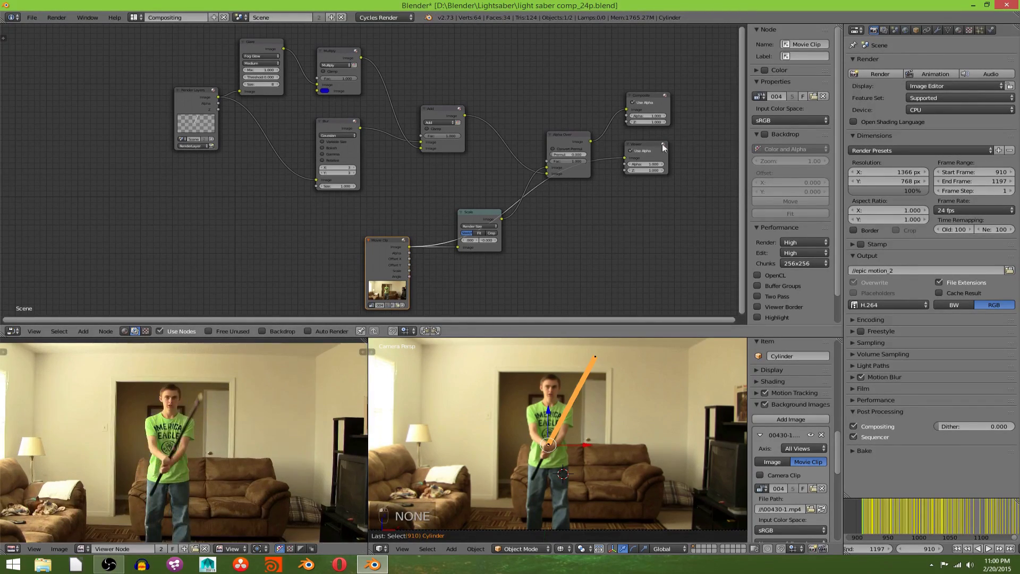
Step: Move the Viewer node next to the Movie Clip node, just below the Scale node
drag(637, 147, 473, 260)
middle_drag(473, 260, 542, 206)
scroll(238, 413, up, 2)
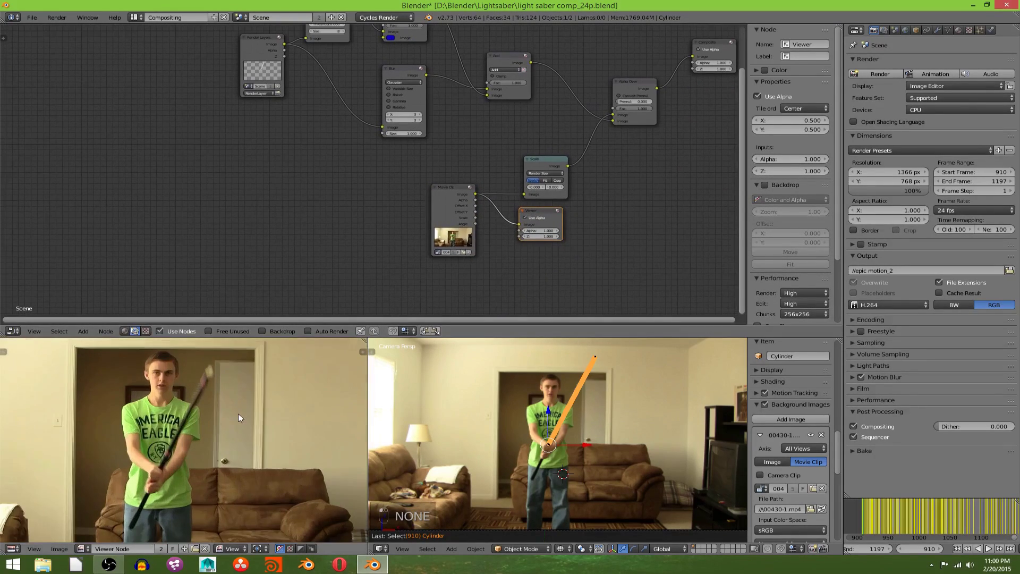
scroll(238, 413, down, 3)
middle_drag(247, 410, 229, 378)
scroll(240, 440, up, 2)
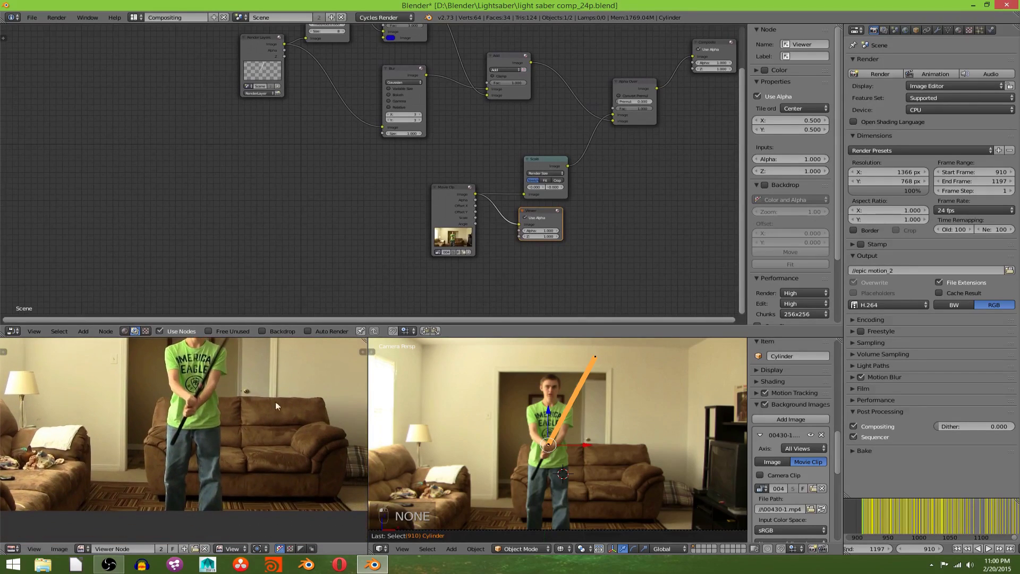
Step: Go to frame 946 and set the image editor's mode to Mask
drag(926, 549, 938, 548)
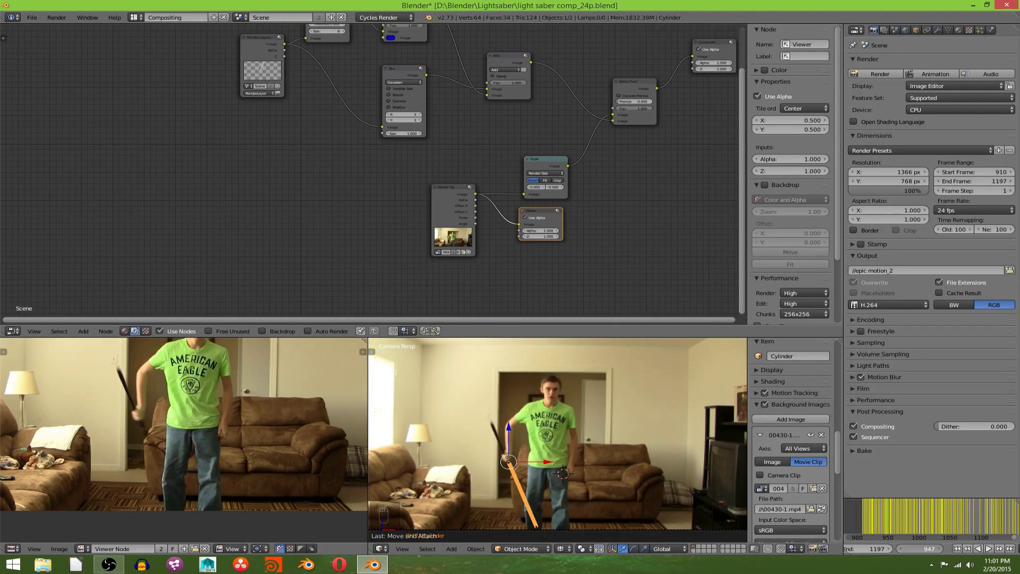
click(901, 550)
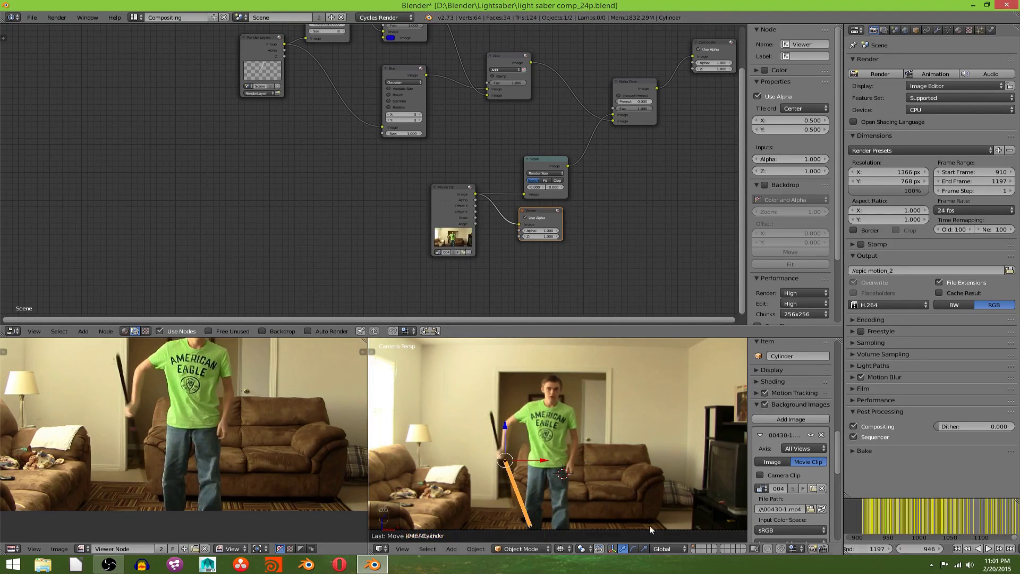
scroll(250, 523, up, 2)
click(241, 548)
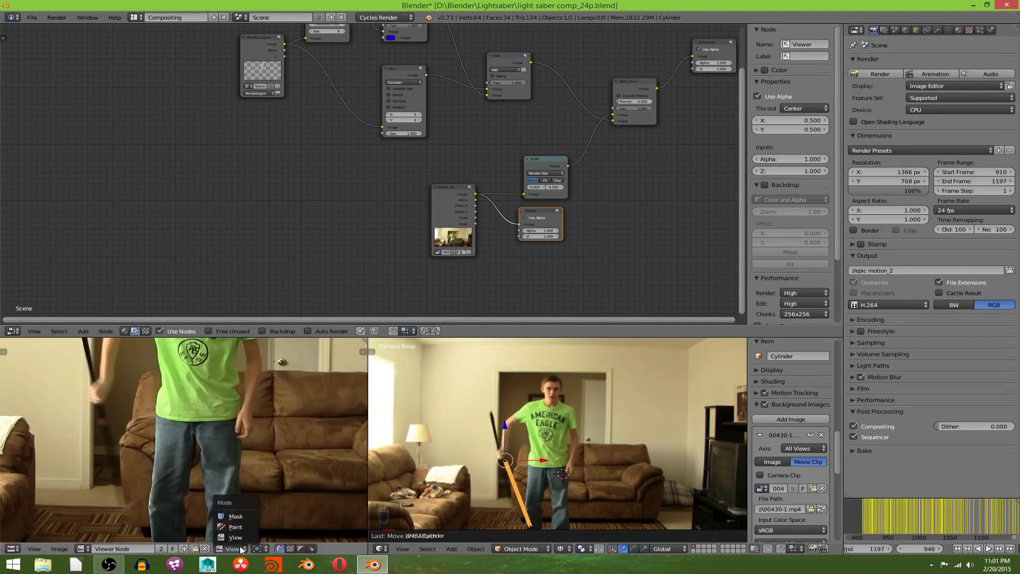
click(238, 515)
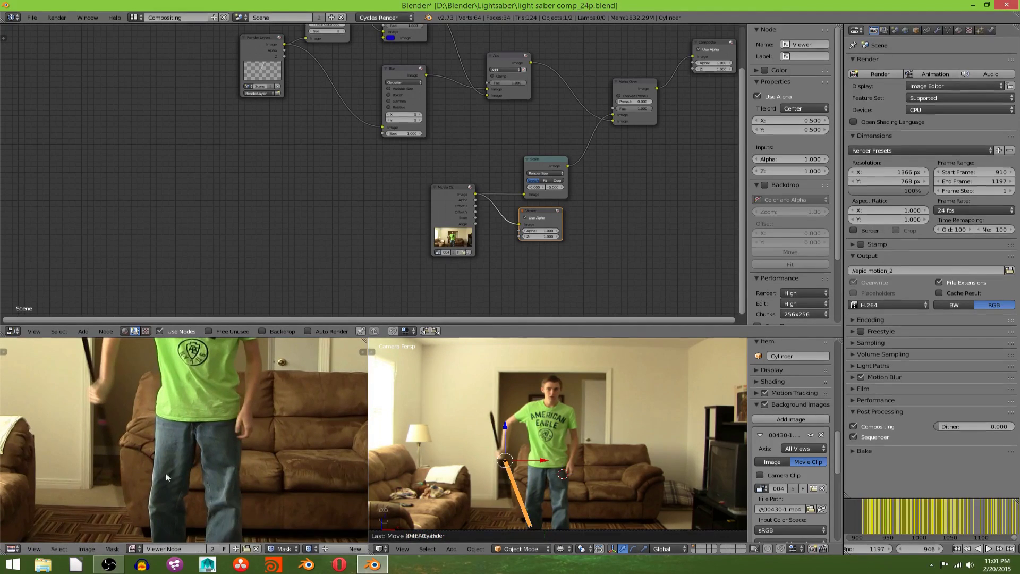
Step: Start a mask outline at the shirt hem and follow the outer edge of the picture's left leg down past the frame's lower edge
ctrl+click(155, 413)
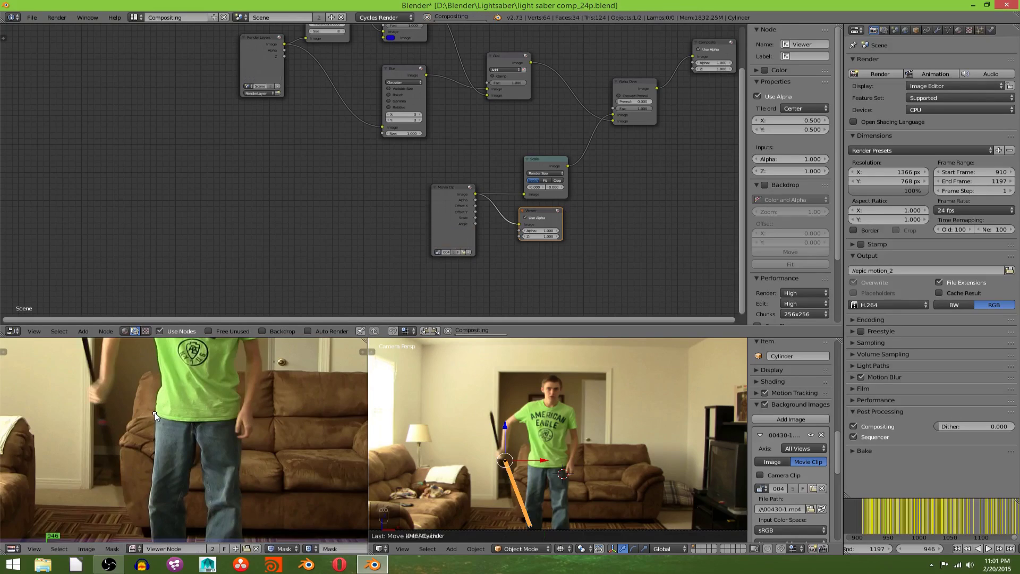
ctrl+click(154, 456)
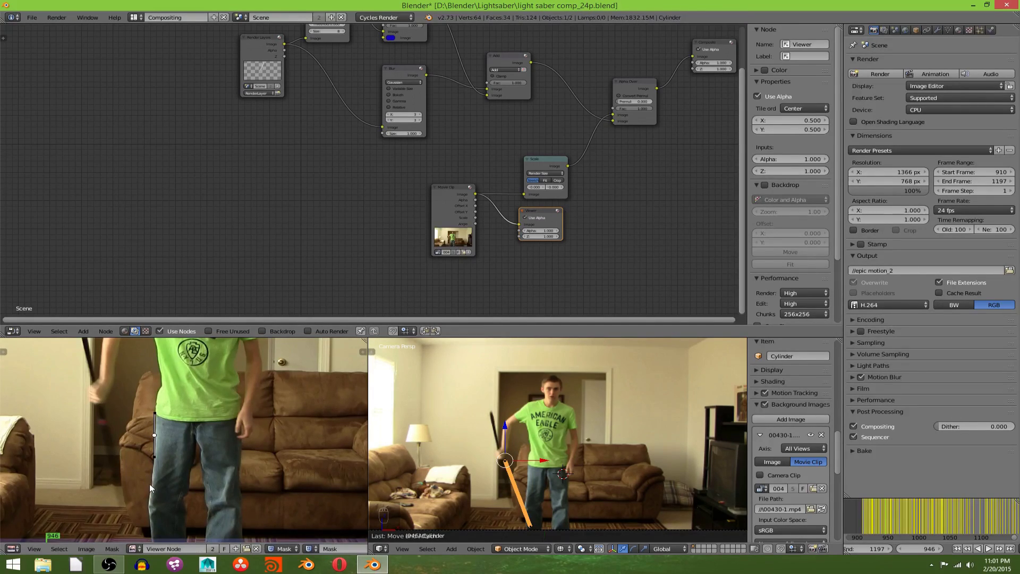
click(149, 485)
ctrl+click(150, 489)
ctrl+click(147, 508)
middle_drag(167, 516, 205, 400)
ctrl+click(190, 428)
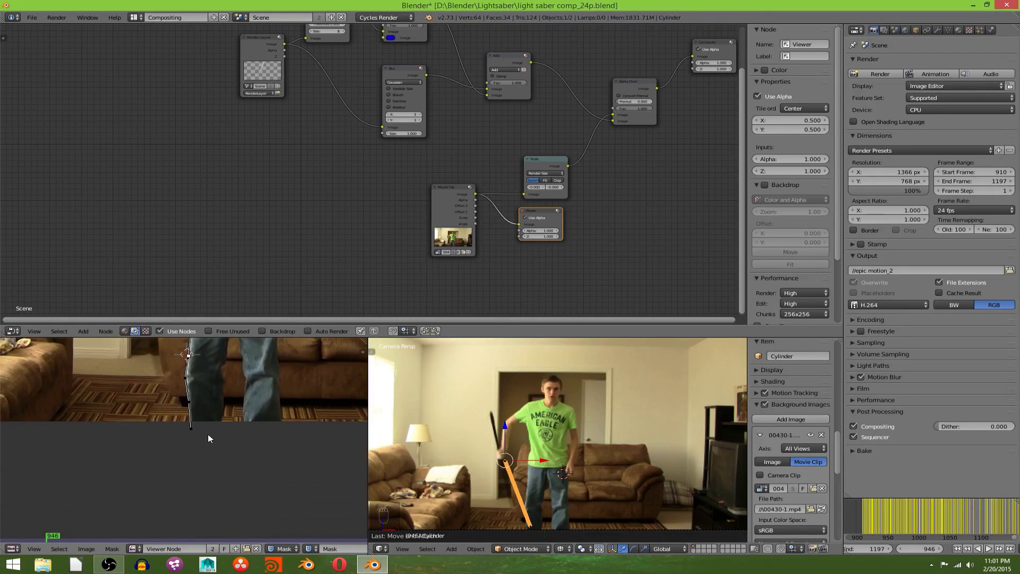
Step: Continue the mask outline beneath the picture's left leg and up its inner edge to the crotch, undoing misplaced points
ctrl+click(208, 435)
ctrl+click(224, 422)
key(ctrl+z)
key(ctrl+z)
key(ctrl+z)
ctrl+click(221, 400)
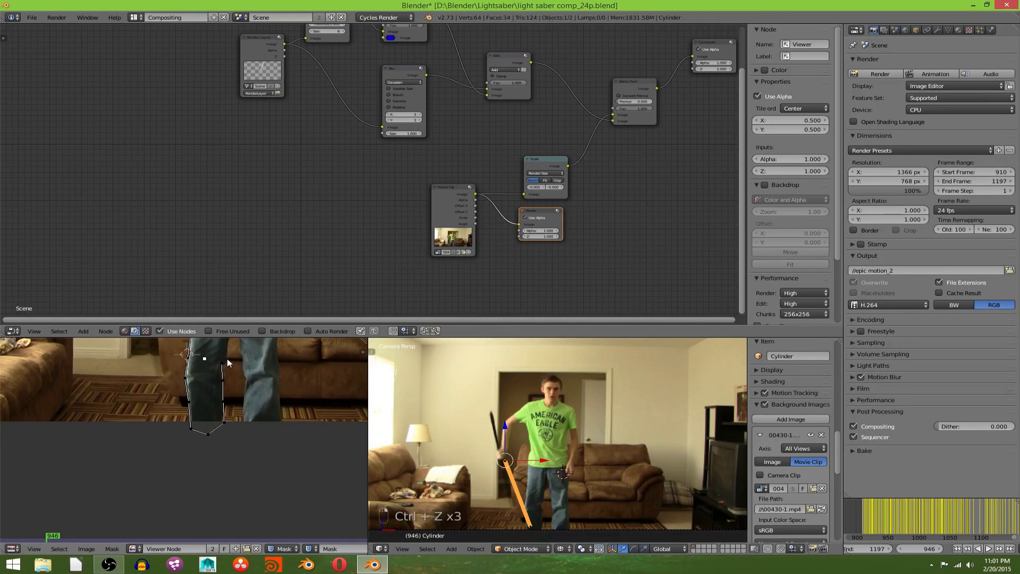
ctrl+click(226, 358)
scroll(227, 358, up, 5)
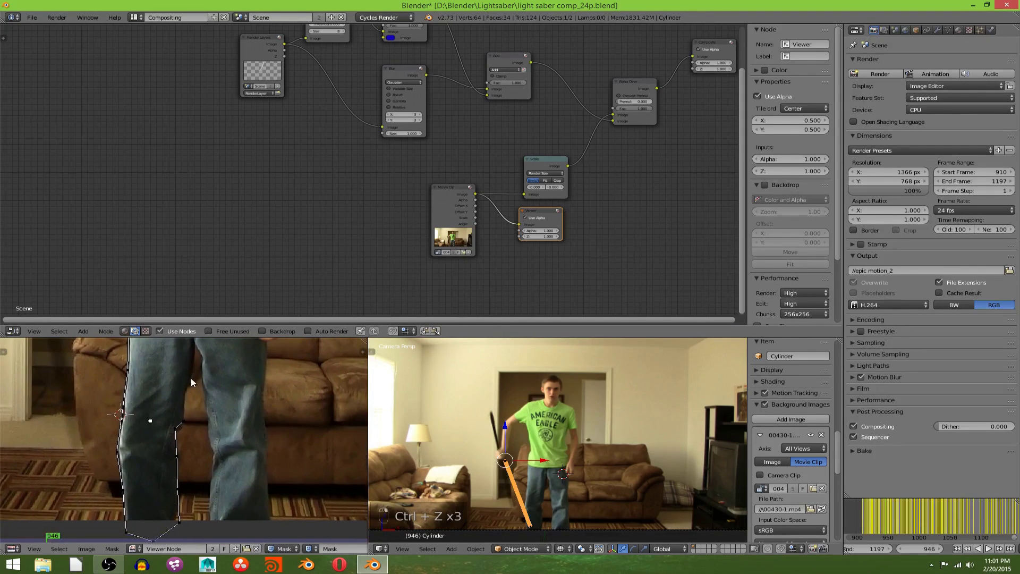
ctrl+click(190, 378)
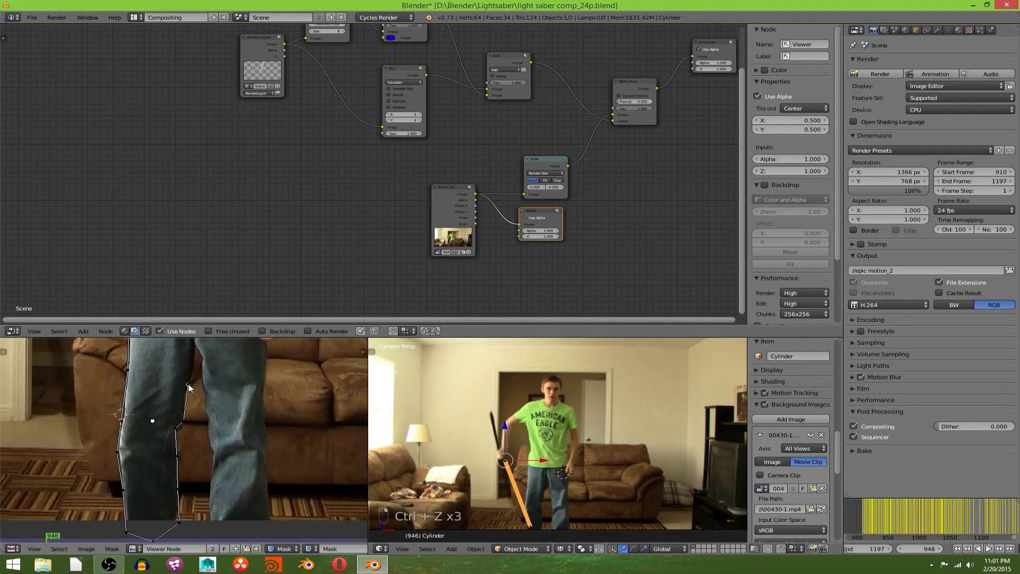
ctrl+click(195, 344)
Step: Continue the mask outline from the crotch down the inner edge of the picture's right leg to the frame's lower edge
ctrl+click(201, 358)
ctrl+click(205, 410)
ctrl+click(209, 419)
ctrl+click(213, 451)
ctrl+click(209, 476)
ctrl+click(206, 517)
ctrl+click(212, 523)
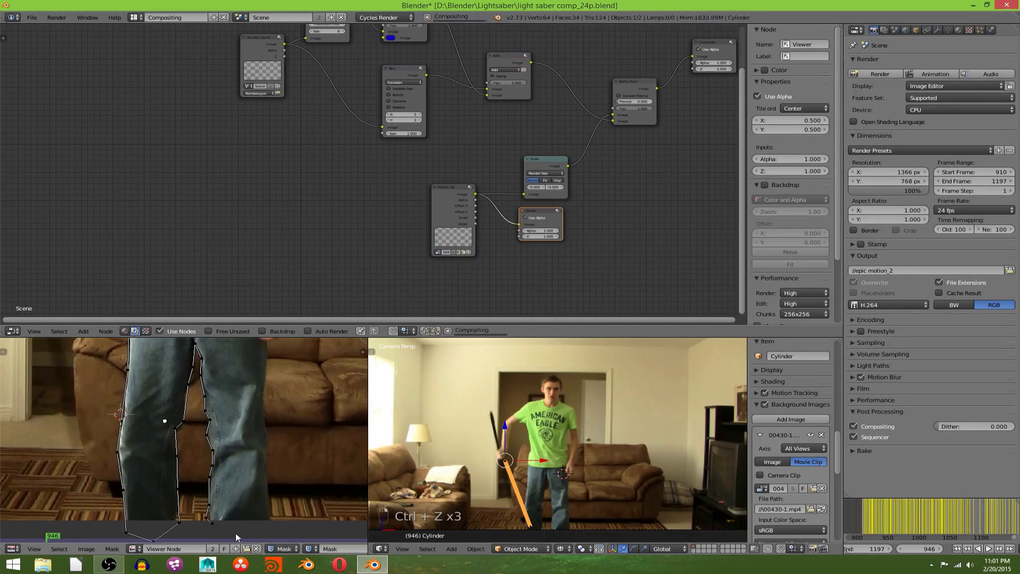
Step: Outline below the right leg and up its outer edge to the shirt hem, then close the mask spline
ctrl+click(241, 534)
ctrl+click(270, 533)
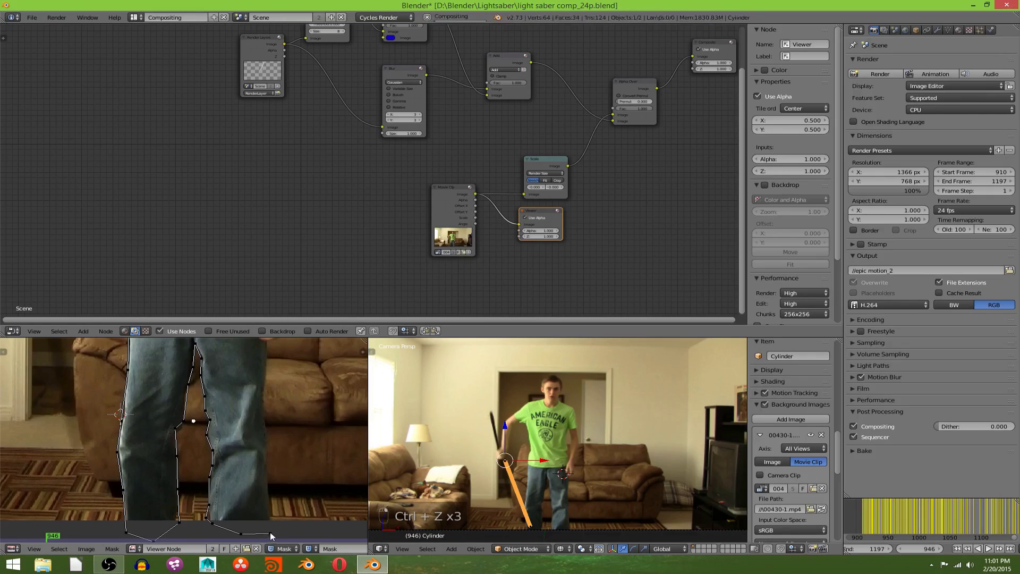
ctrl+click(270, 505)
ctrl+click(264, 425)
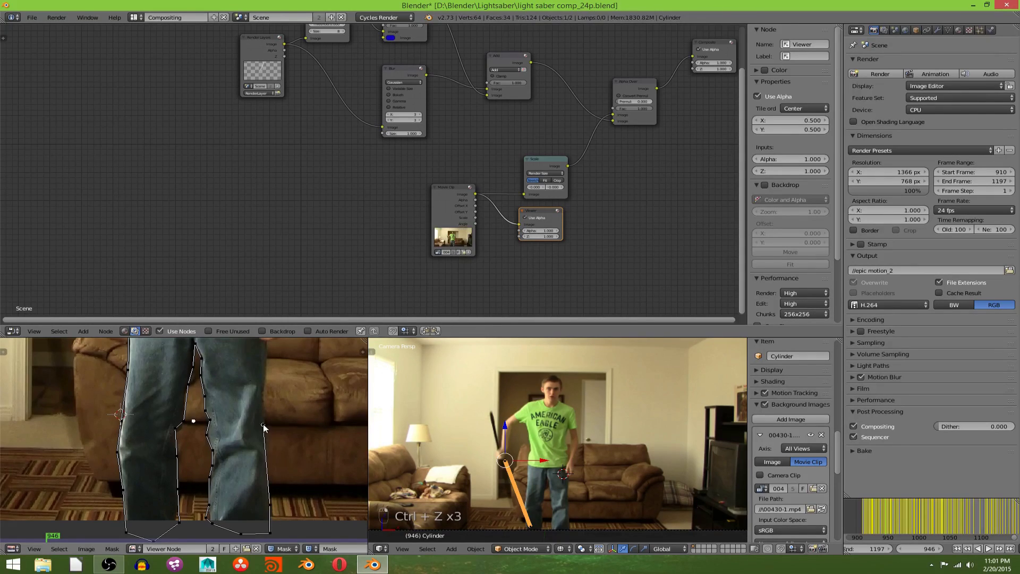
ctrl+click(265, 362)
middle_drag(266, 362, 237, 442)
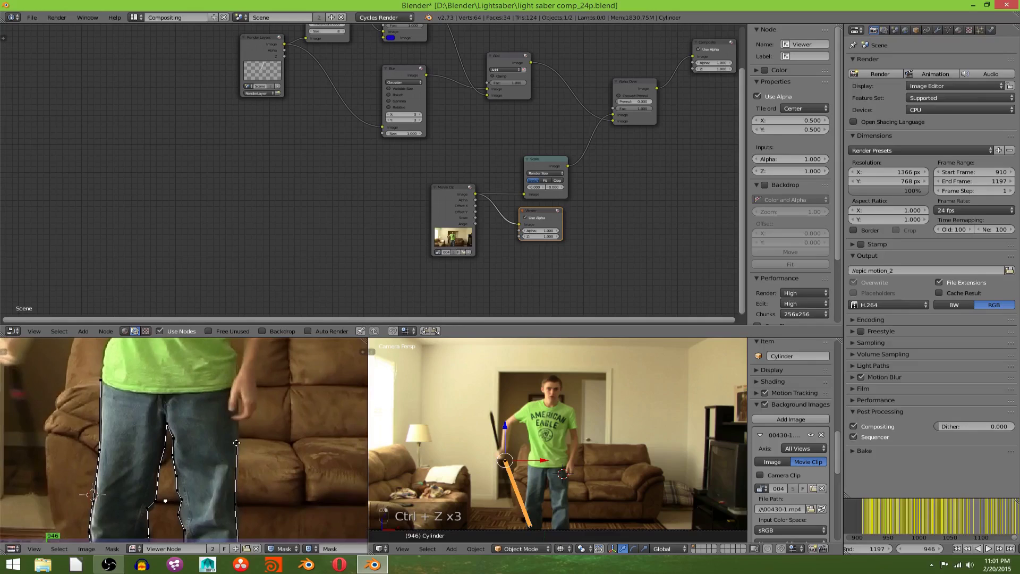
ctrl+click(237, 376)
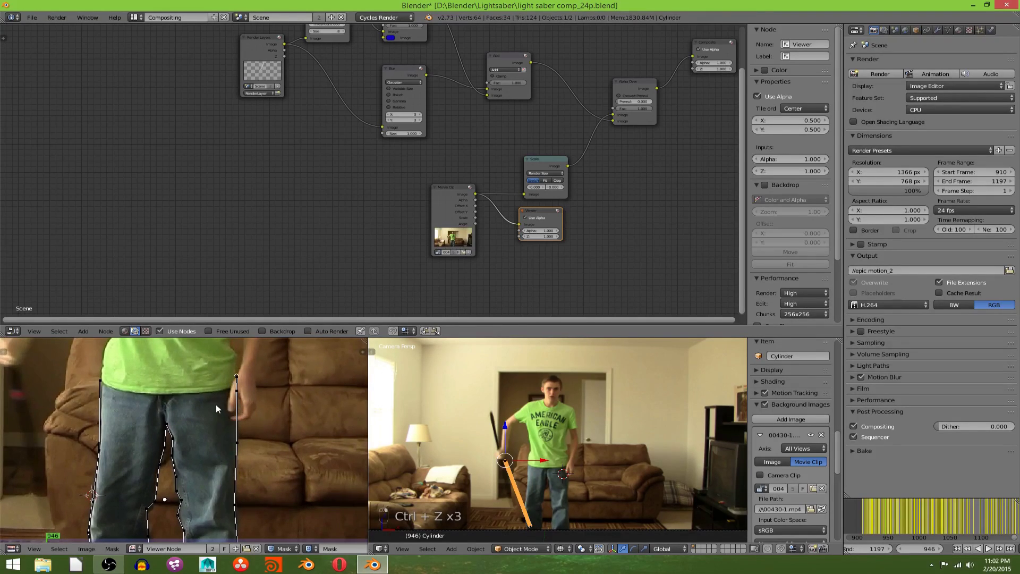
key(alt+c)
Step: Rename the mask as Legs
scroll(305, 222, down, 2)
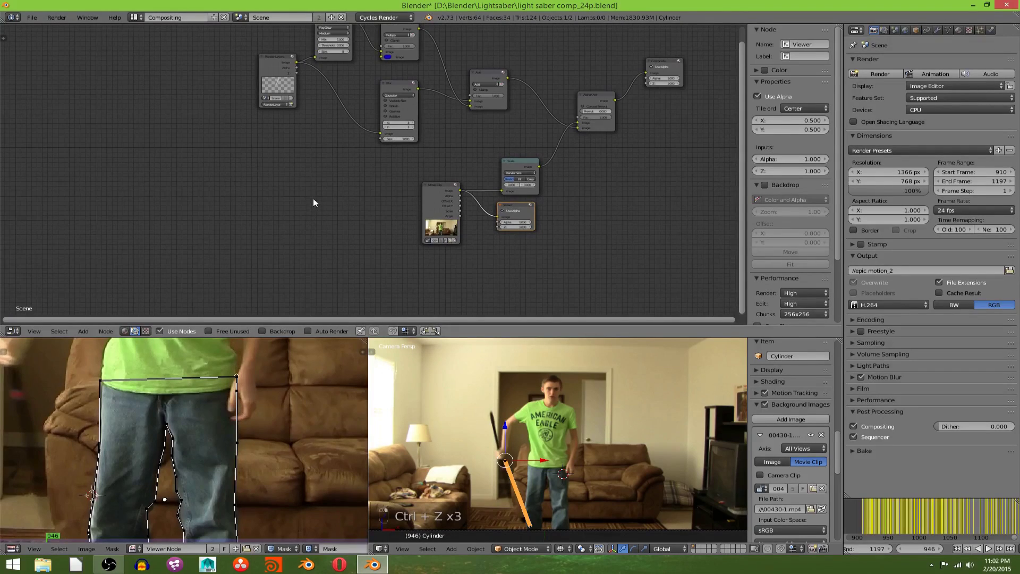
middle_drag(314, 199, 383, 223)
scroll(265, 505, down, 2)
scroll(267, 509, down, 3)
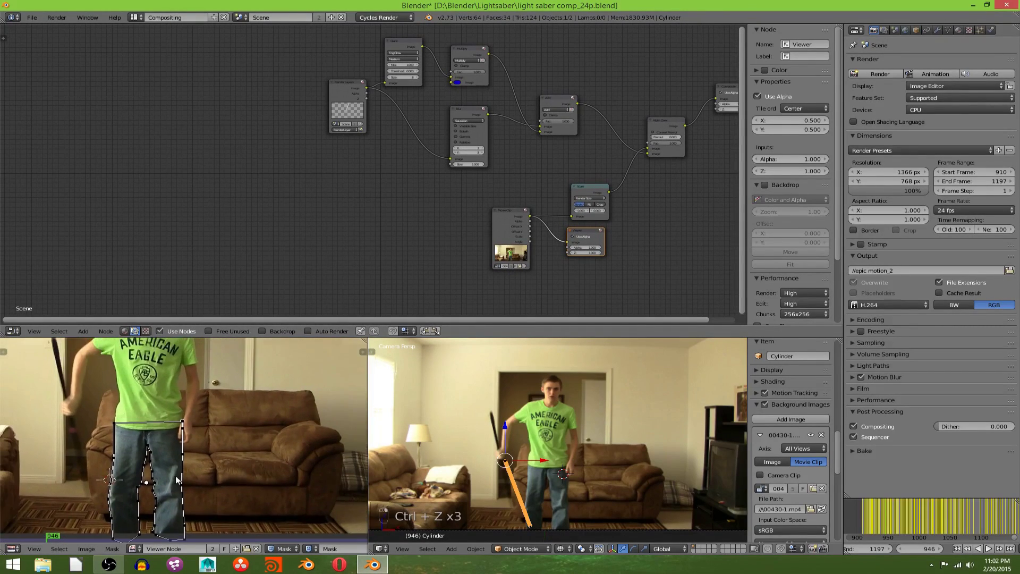
double_click(341, 548)
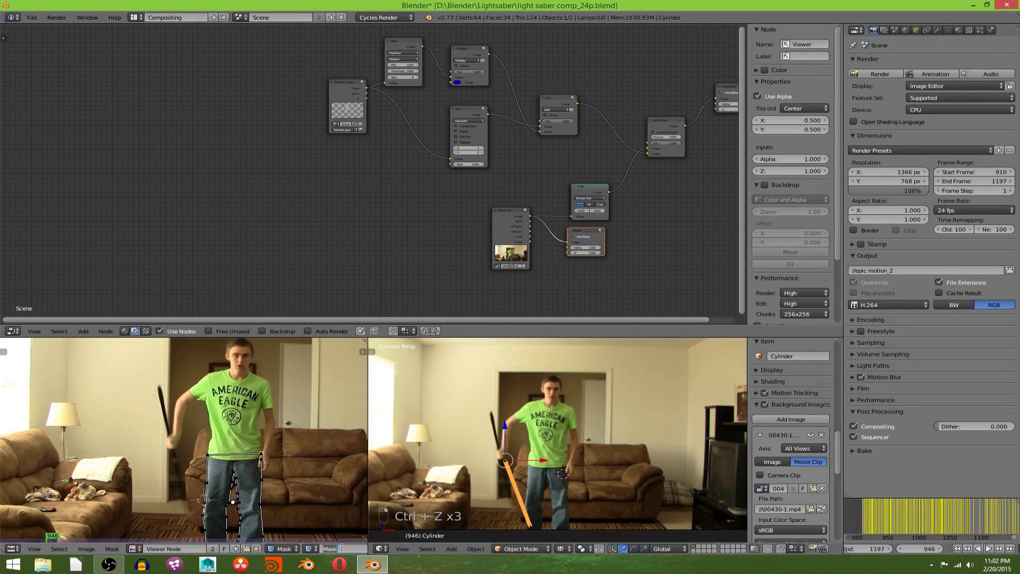
text(Legs)
key(Return)
scroll(319, 545, down, 5)
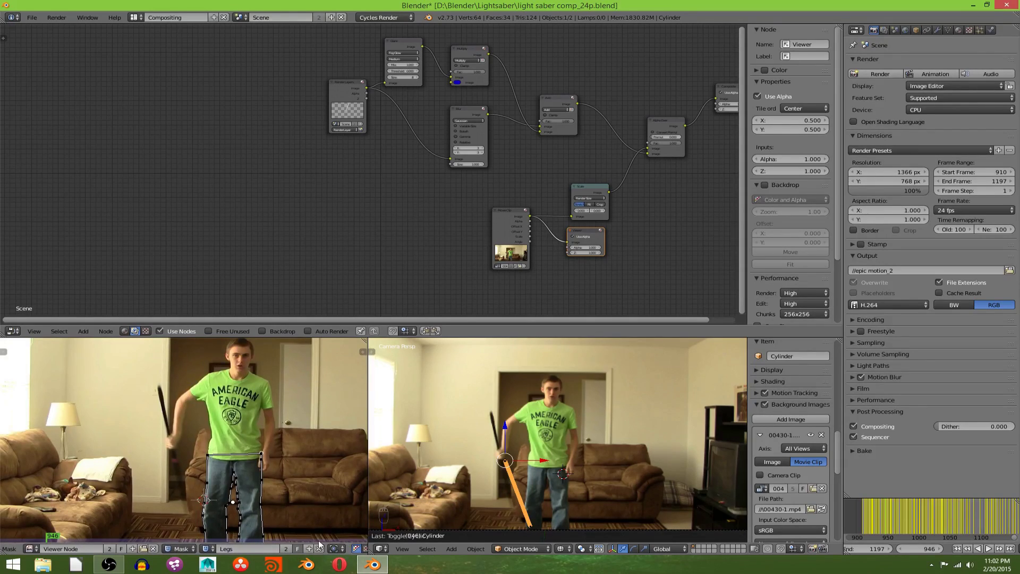
Step: Advance the footage to frame 955, where the lightsaber blade passes behind the actor's torso
click(941, 549)
click(941, 550)
click(941, 549)
click(942, 549)
click(941, 549)
click(942, 549)
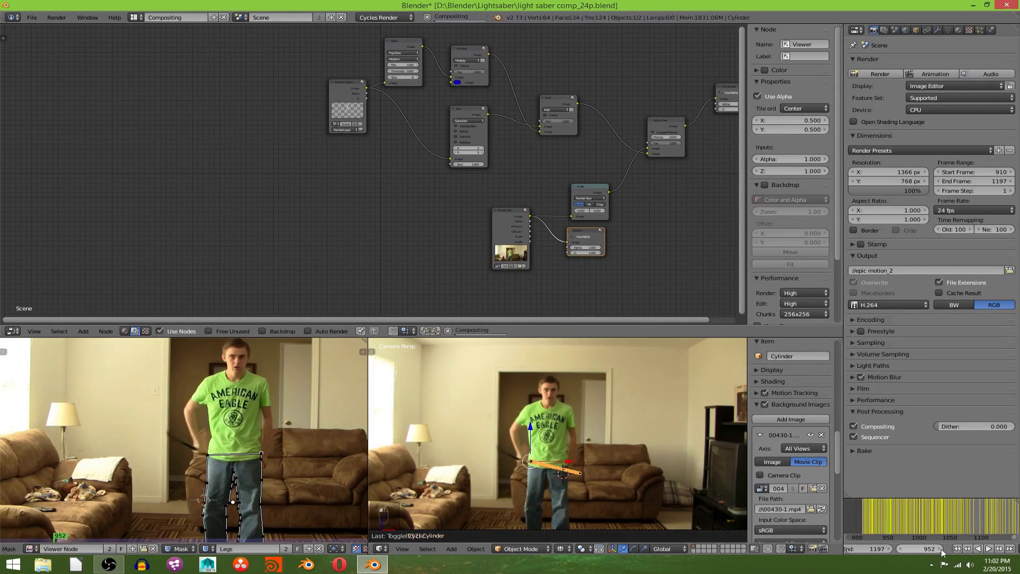
click(939, 549)
click(939, 549)
click(939, 549)
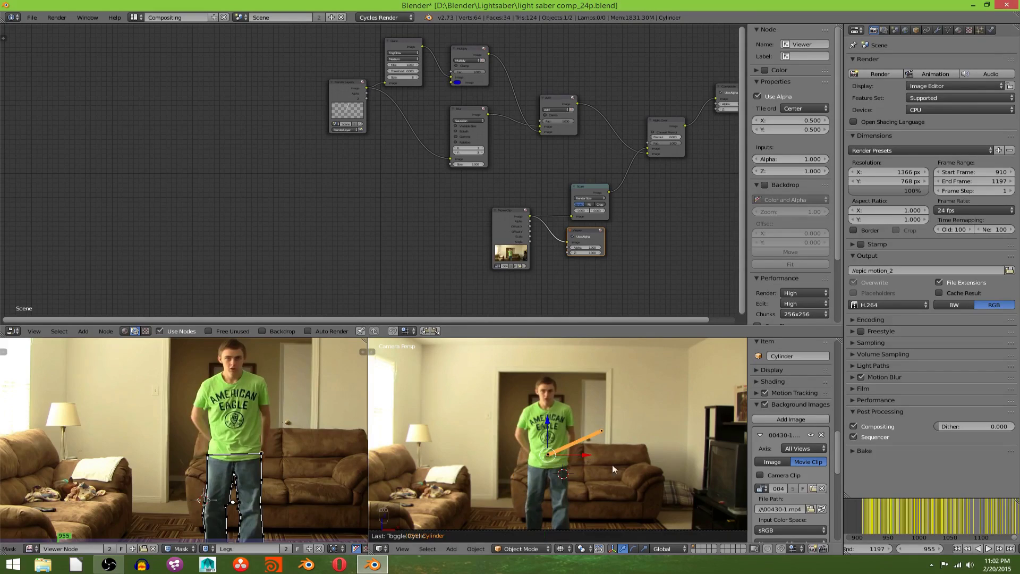
Step: Create a new mask named Torso for the actor's shirt
scroll(192, 432, up, 3)
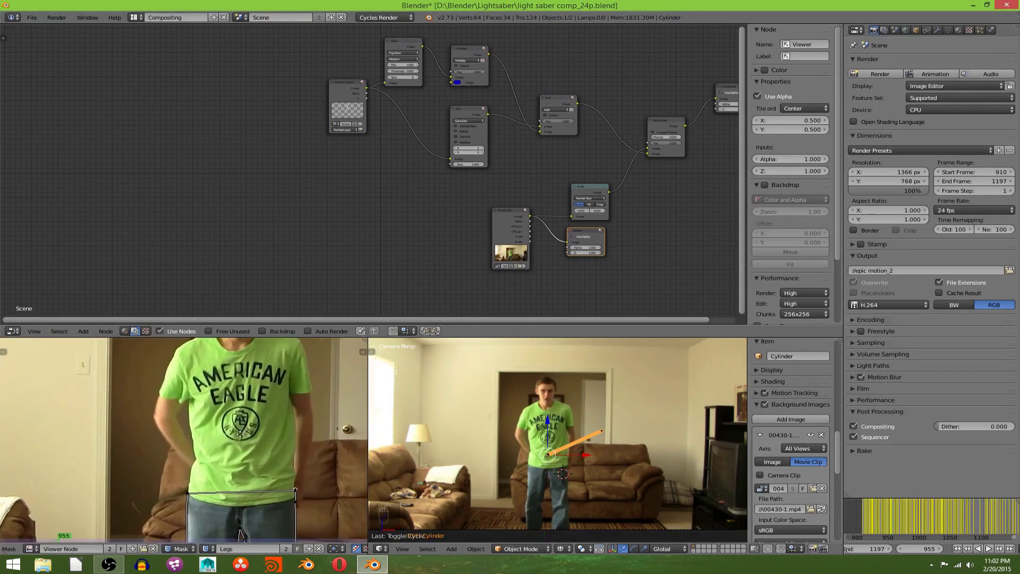
middle_drag(240, 434, 225, 454)
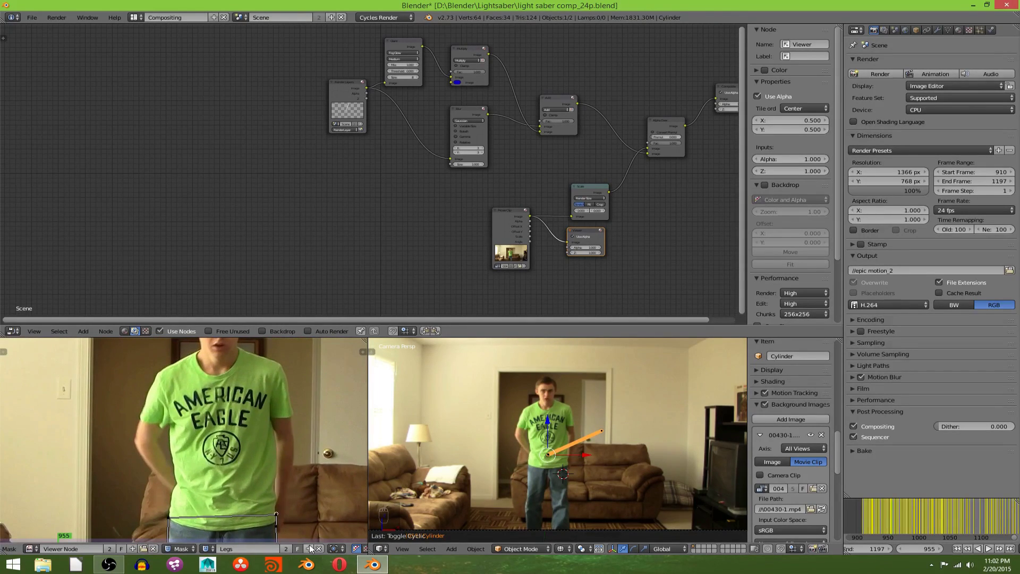
click(309, 549)
click(266, 548)
text(Torso)
key(Return)
Step: Start the torso outline up the shirt's picture-left side from near the hem to the armpit, undoing a misplaced point
ctrl+click(165, 510)
ctrl+click(173, 493)
ctrl+click(175, 477)
ctrl+click(173, 434)
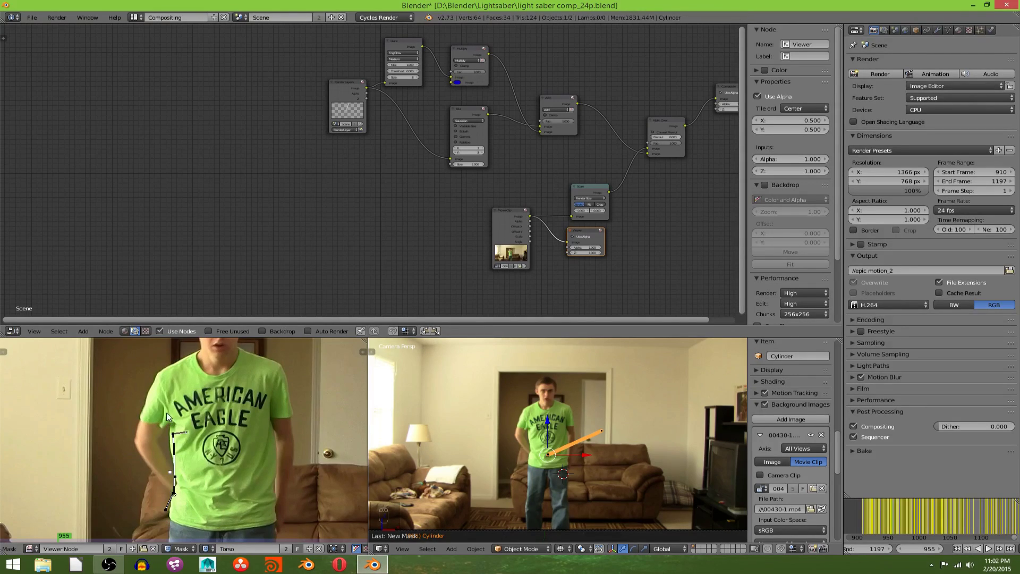
key(ctrl+z)
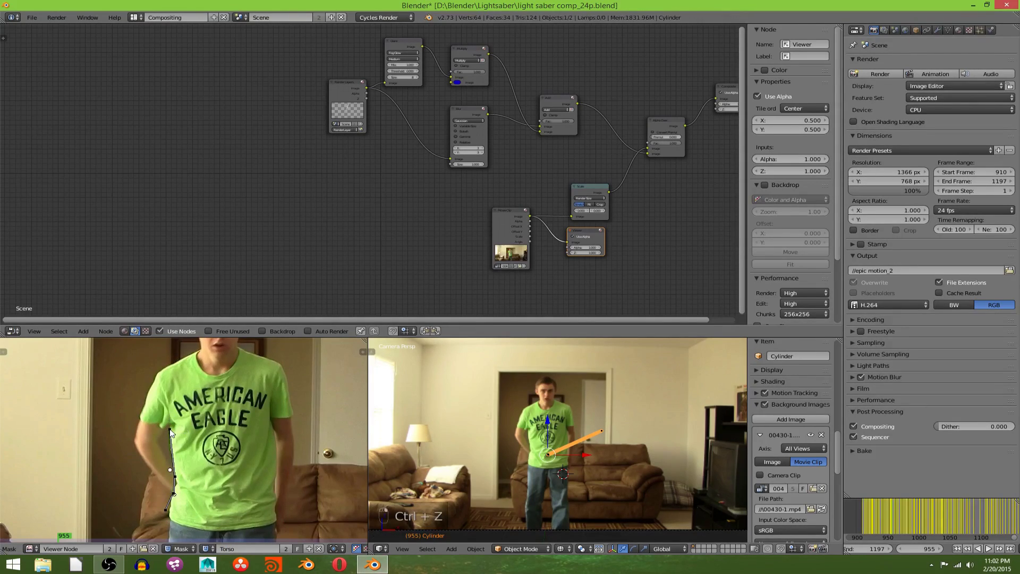
Step: Continue the torso outline around the picture's left sleeve, over the shoulder and across the neckline
ctrl+click(143, 398)
ctrl+click(159, 371)
ctrl+click(184, 356)
ctrl+click(243, 349)
ctrl+click(263, 354)
Step: Continue the torso outline over the picture's right shoulder, around the sleeve and just below the armpit
ctrl+click(279, 363)
ctrl+click(288, 380)
ctrl+click(292, 411)
ctrl+click(270, 410)
ctrl+click(275, 440)
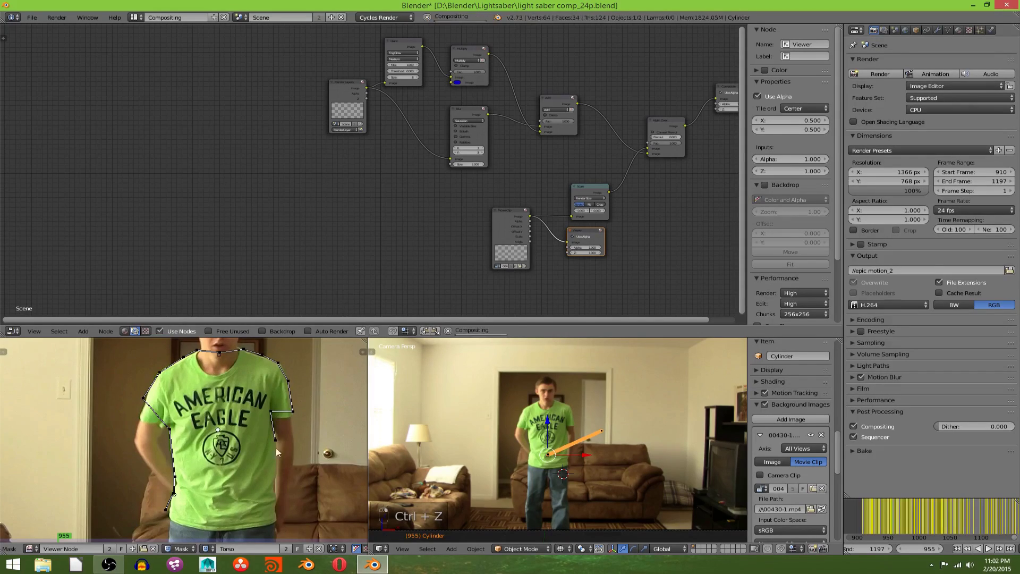
Step: Outline down the shirt's picture-right side and across the hem, then close the torso mask spline
ctrl+click(273, 477)
ctrl+click(274, 501)
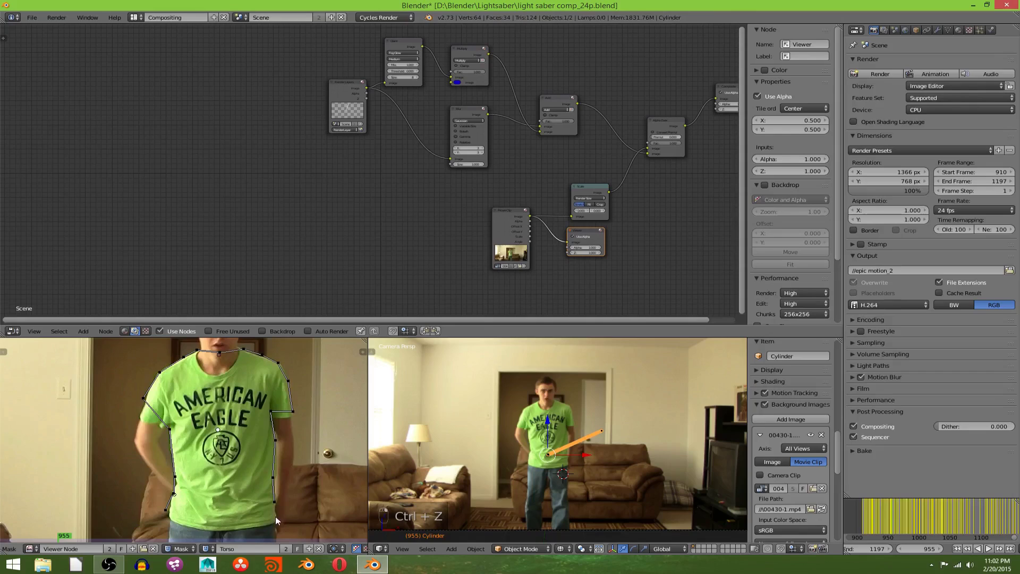
ctrl+click(276, 519)
ctrl+click(170, 523)
scroll(309, 463, down, 2)
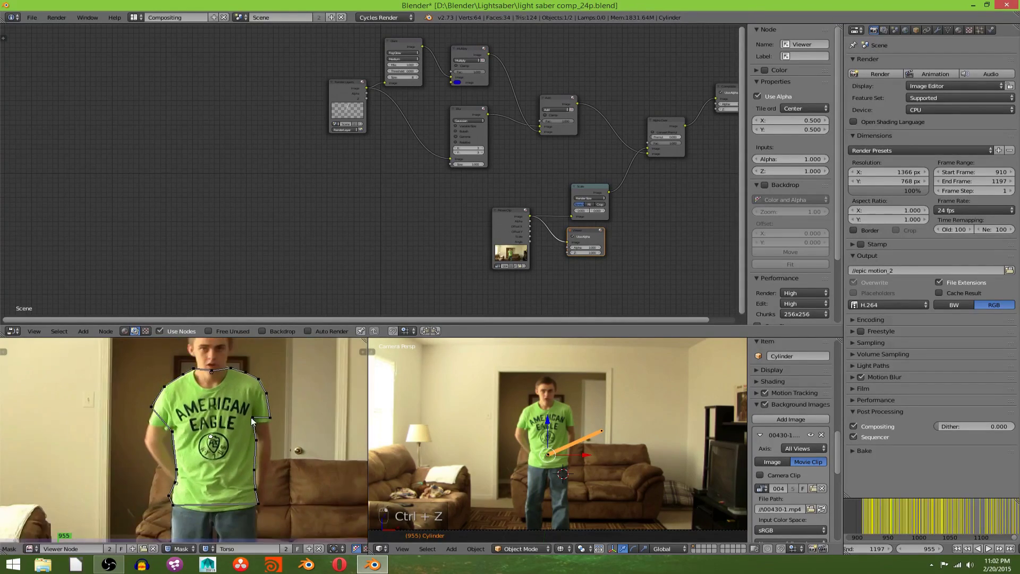
key(alt+c)
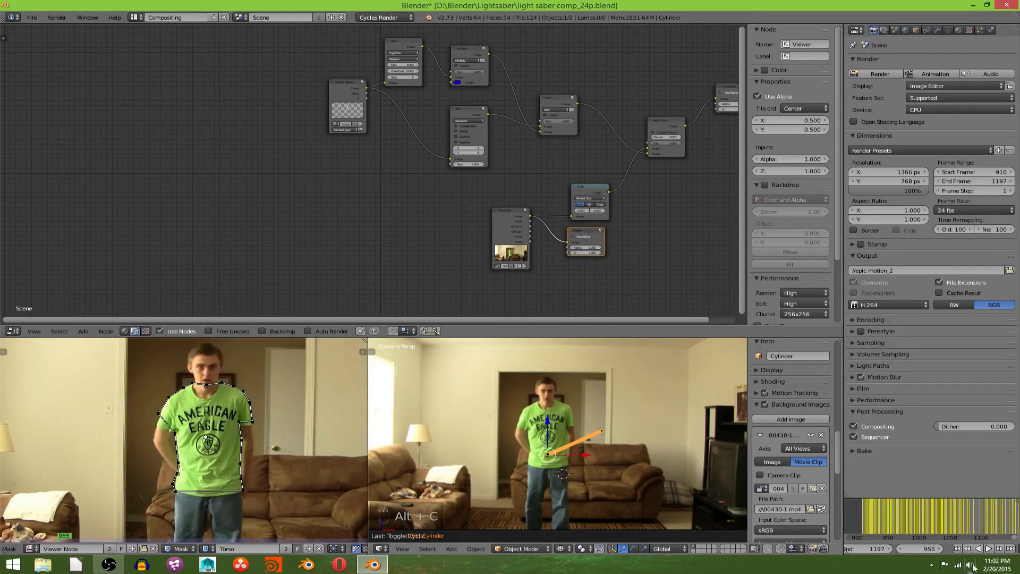
Step: Advance the footage to frame 964, where the blade emerges beside the actor's arm
click(939, 549)
click(938, 549)
click(939, 550)
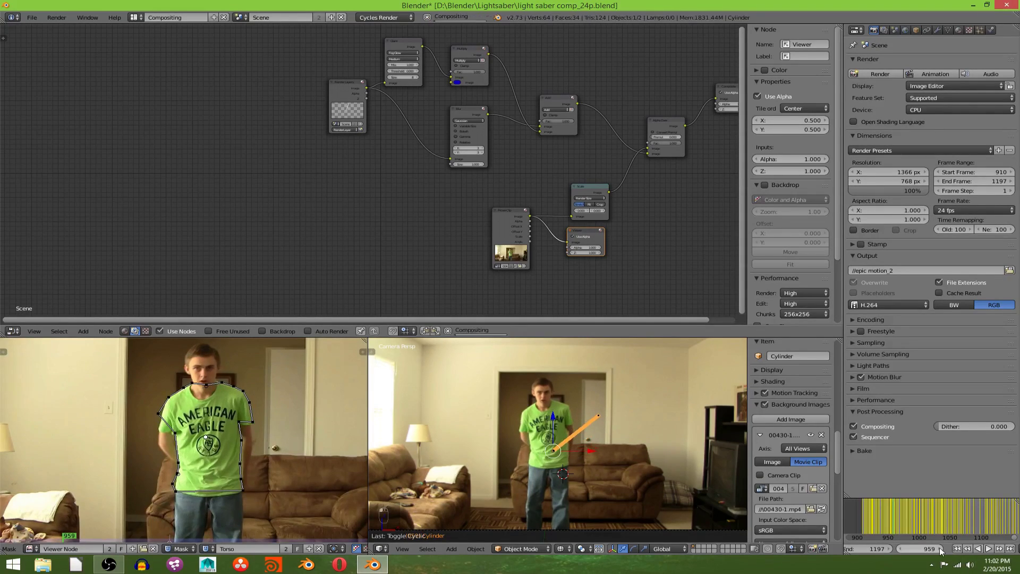
click(940, 549)
click(940, 549)
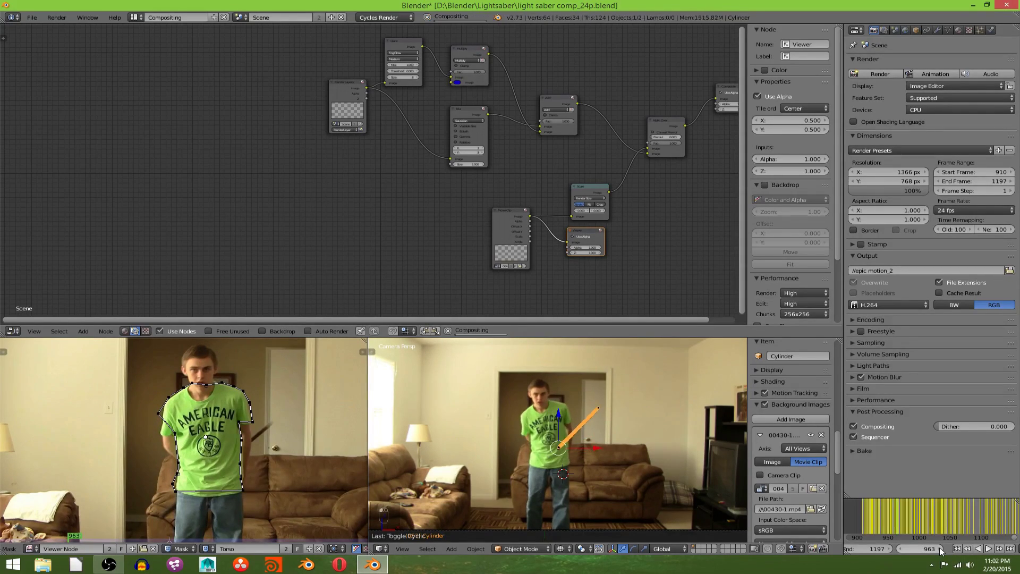
click(940, 549)
click(939, 549)
click(940, 548)
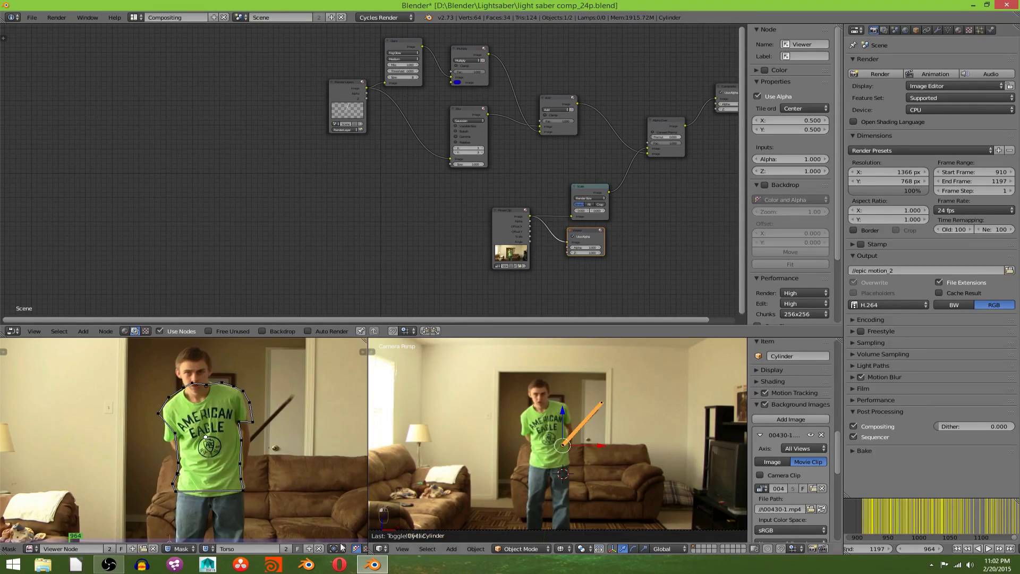
Step: Create a new mask named Misc for the arm on the picture's right
click(308, 548)
text(Misc)
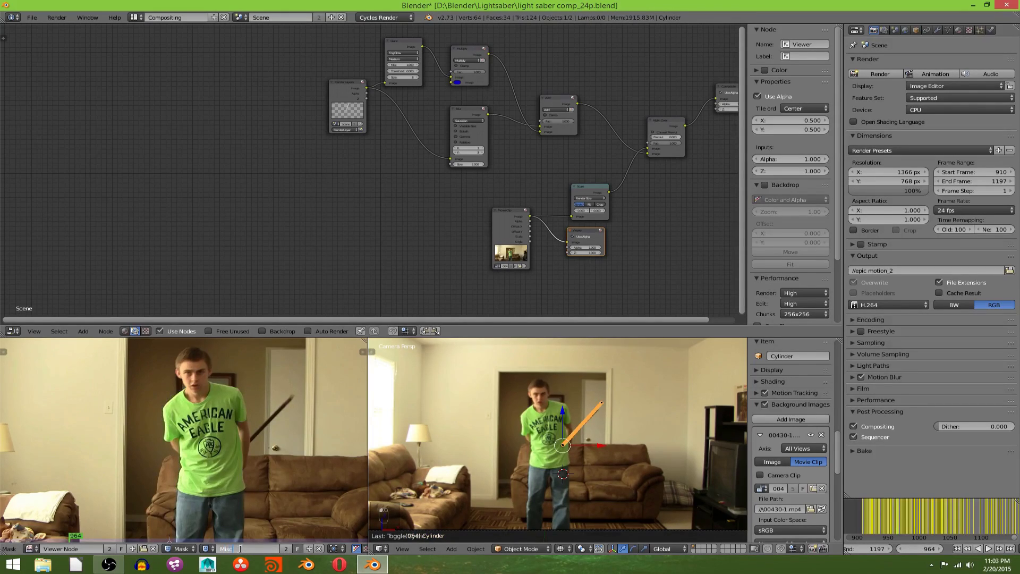
key(Return)
scroll(293, 488, up, 5)
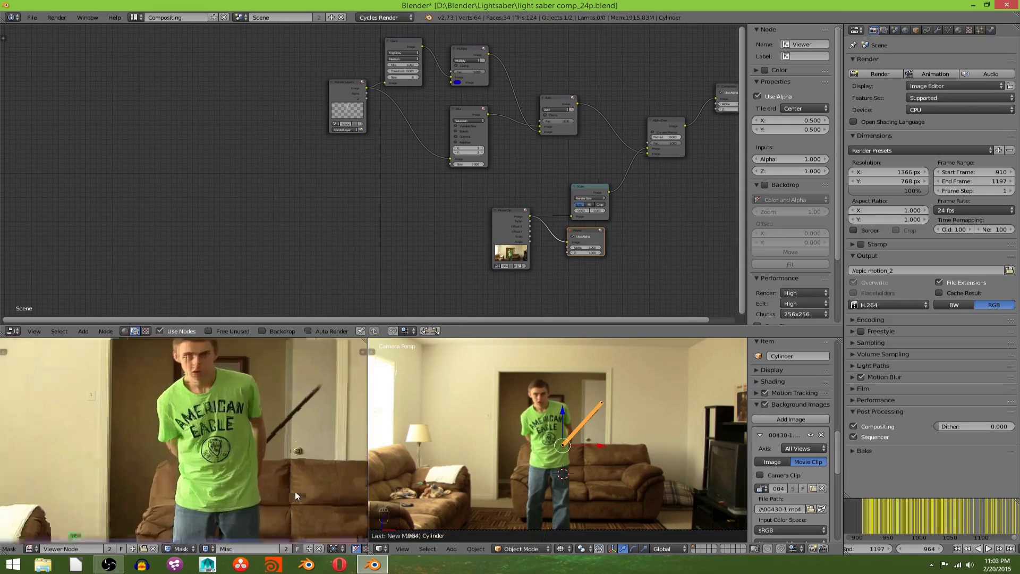
middle_drag(295, 492, 139, 486)
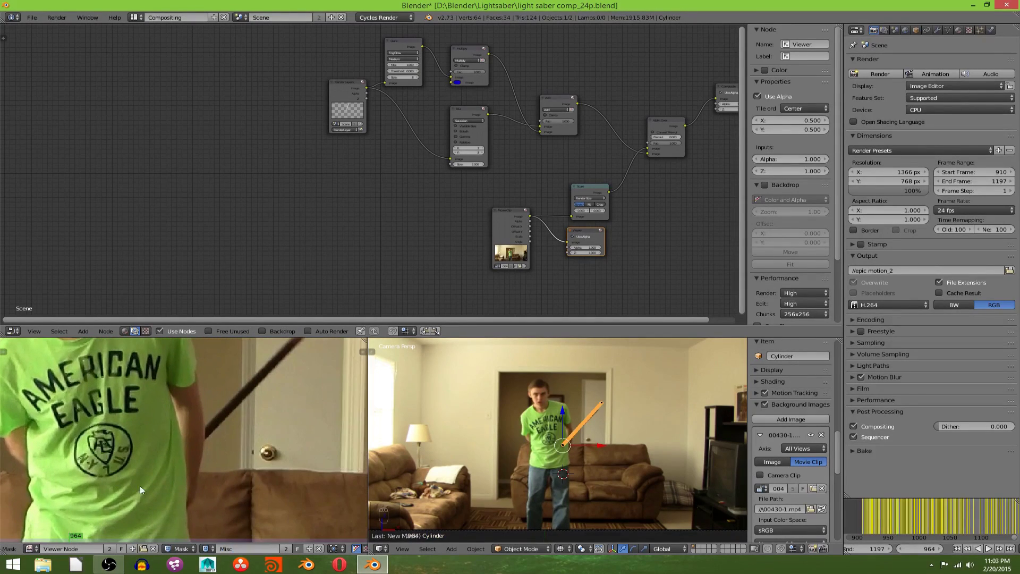
Step: Outline the visible part of the picture's right arm beside the shirt and close the mask spline
ctrl+click(201, 402)
ctrl+click(202, 411)
ctrl+click(204, 422)
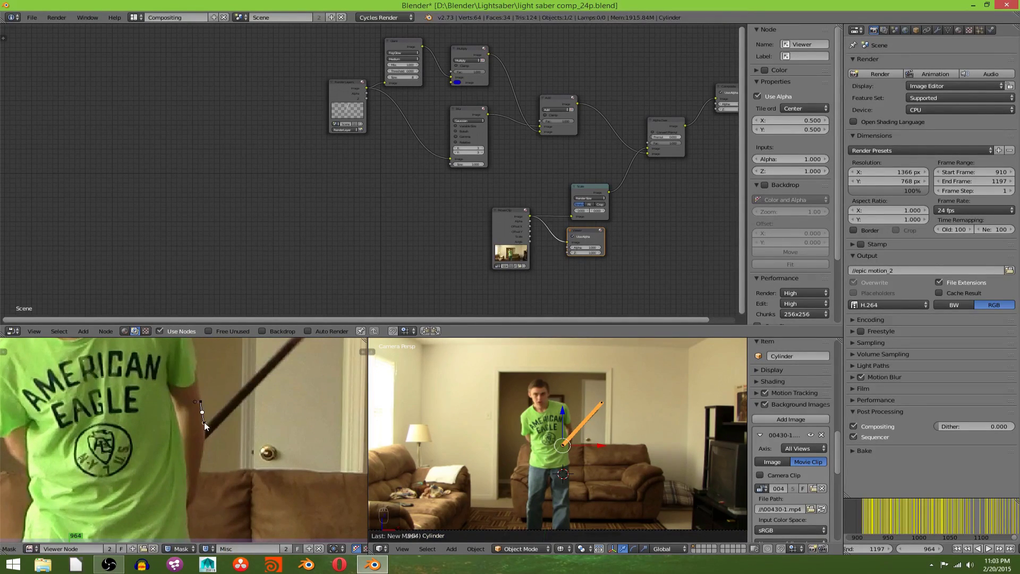
ctrl+click(200, 464)
ctrl+click(198, 484)
ctrl+click(180, 417)
key(alt+c)
key(a)
scroll(264, 412, down, 2)
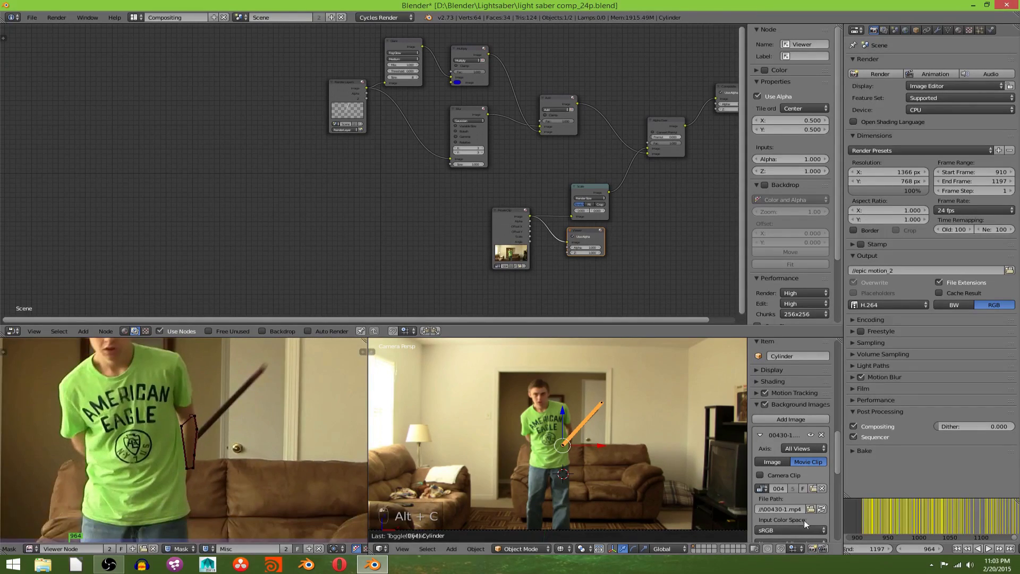
Step: Advance the footage to frame 973 to compare the arm mask with the actor's movement
key(Right)
click(942, 548)
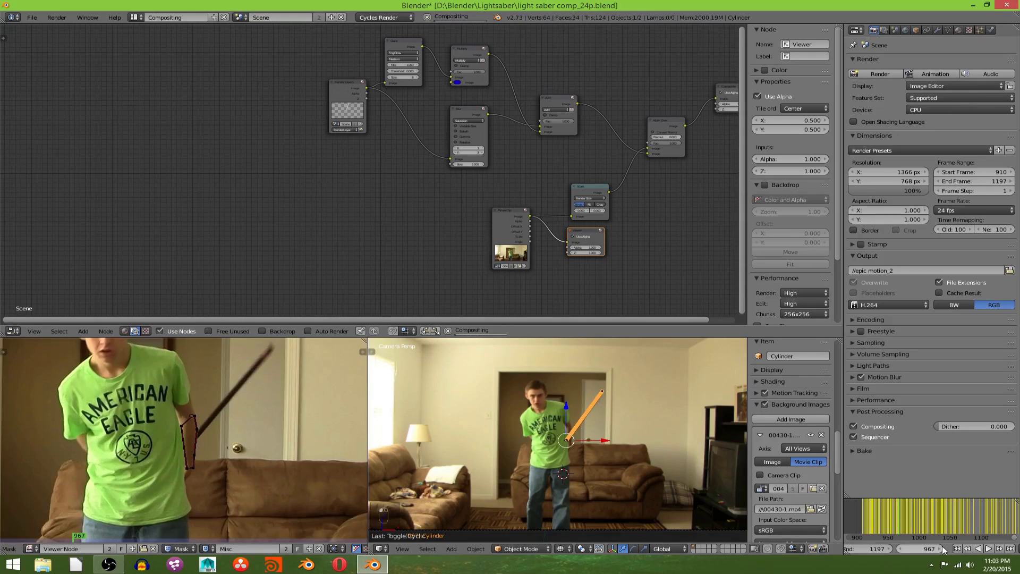
click(942, 548)
click(942, 548)
click(942, 548)
click(941, 548)
click(942, 548)
key(Right)
key(Right)
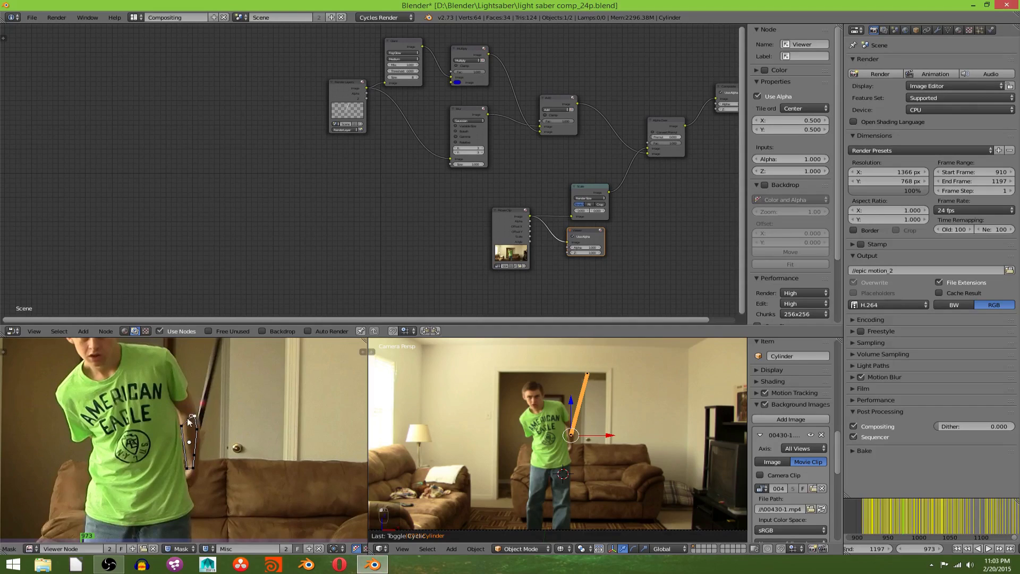
Step: Move the arm mask's upper outer point up onto the sleeve and nudge its elbow point to fit the arm
key(Home)
scroll(184, 433, up, 6)
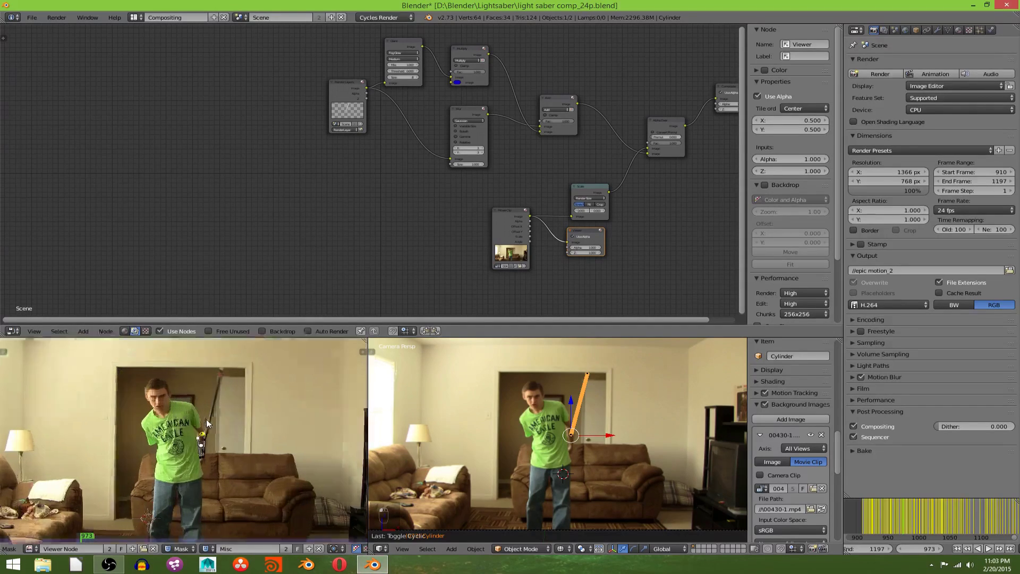
key(g)
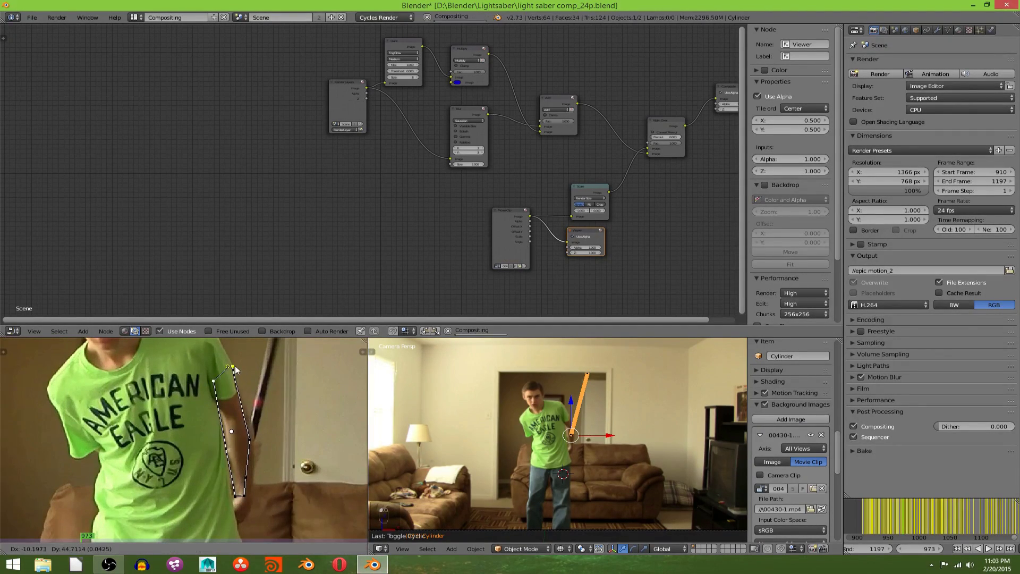
click(237, 367)
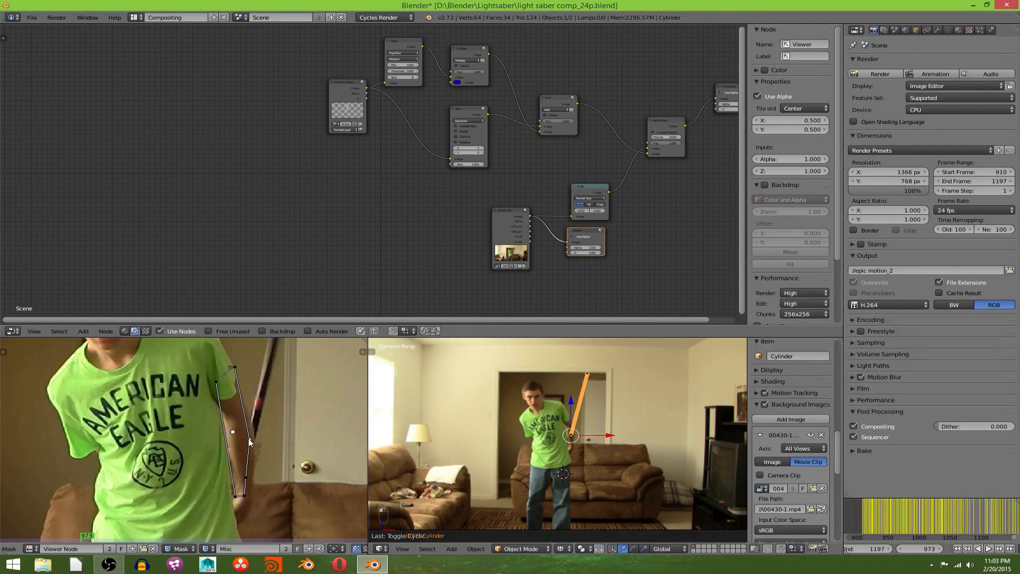
key(g)
click(250, 436)
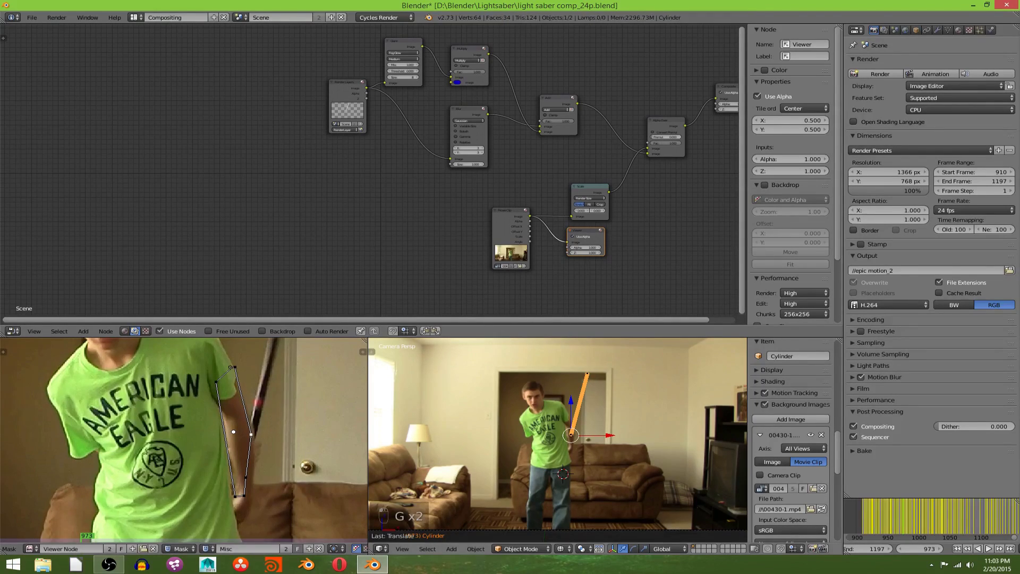
Step: Advance the footage to frame 986, where the blade passes behind the actor's head
click(939, 549)
click(940, 550)
click(940, 549)
click(940, 550)
click(940, 549)
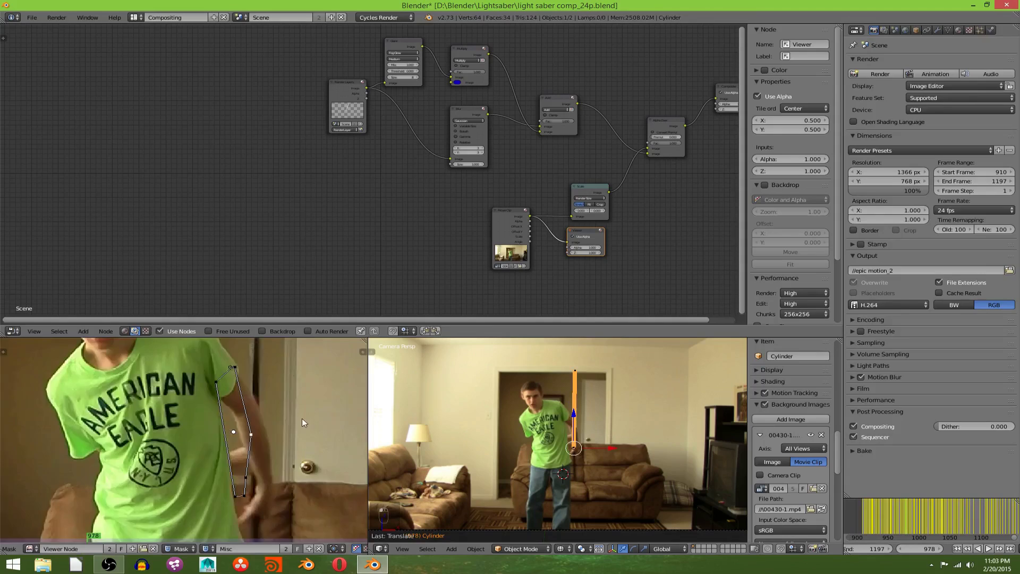
scroll(302, 419, down, 4)
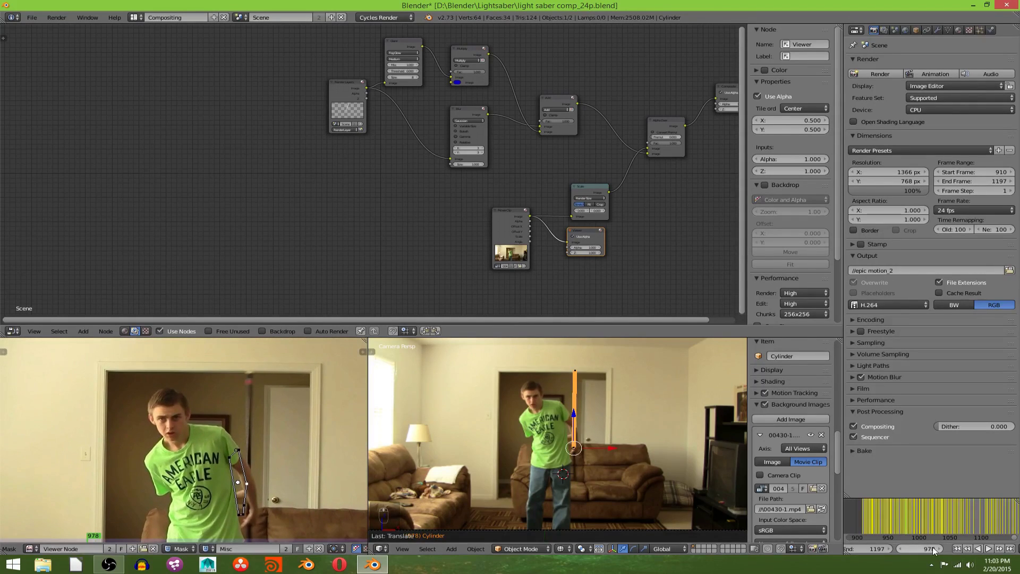
click(939, 549)
click(938, 549)
click(939, 550)
click(938, 549)
click(938, 549)
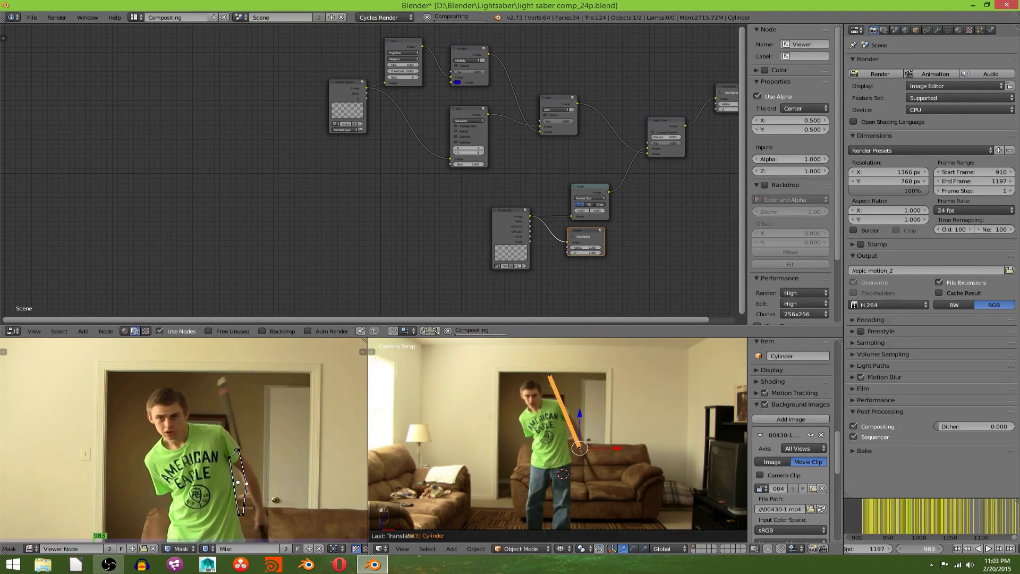
click(939, 549)
click(939, 549)
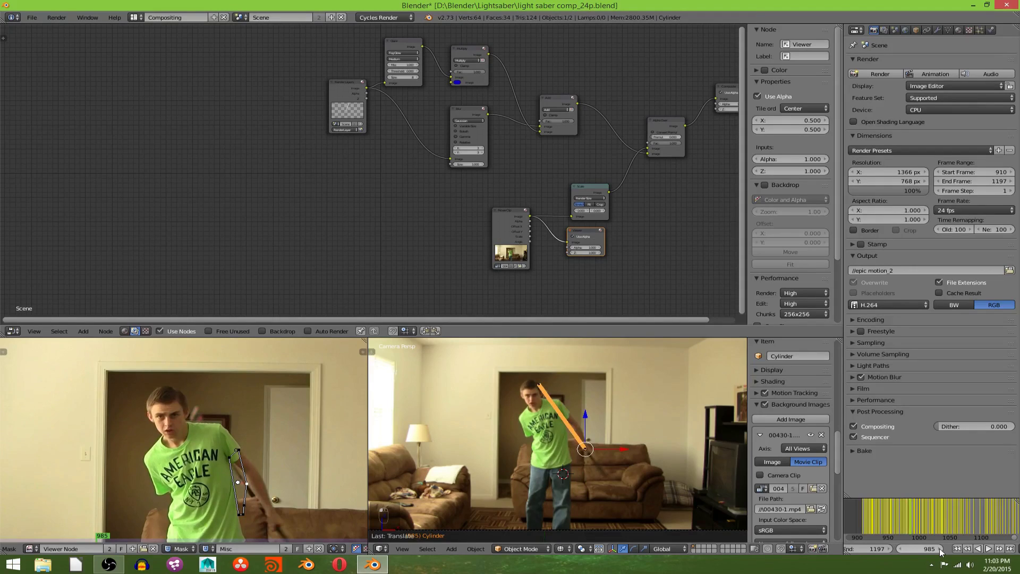
click(940, 552)
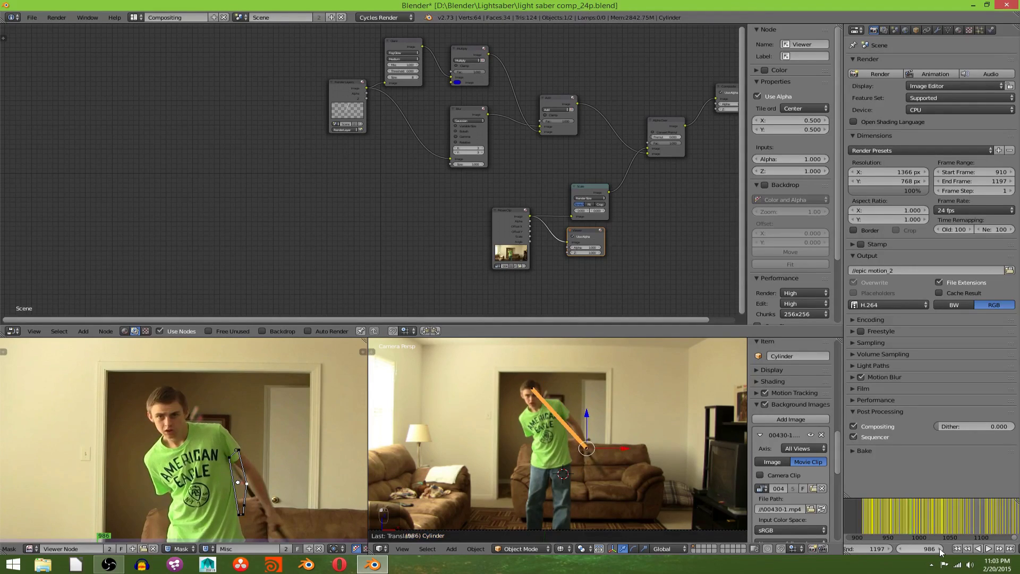
Step: Create a new mask named Head for the actor's head
scroll(171, 415, up, 2)
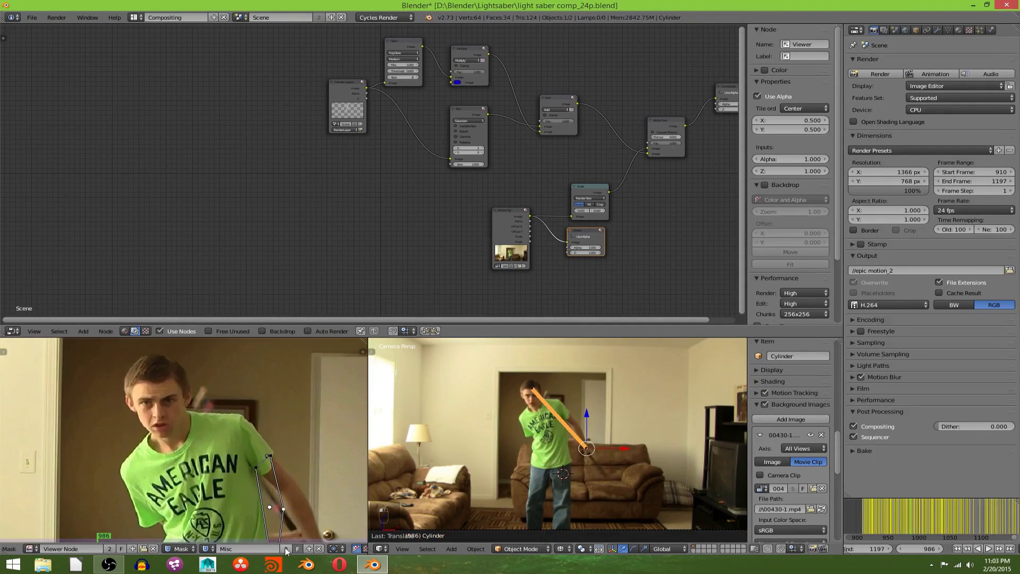
click(311, 549)
click(269, 547)
text(Head)
key(Return)
scroll(179, 396, up, 3)
scroll(196, 453, up, 2)
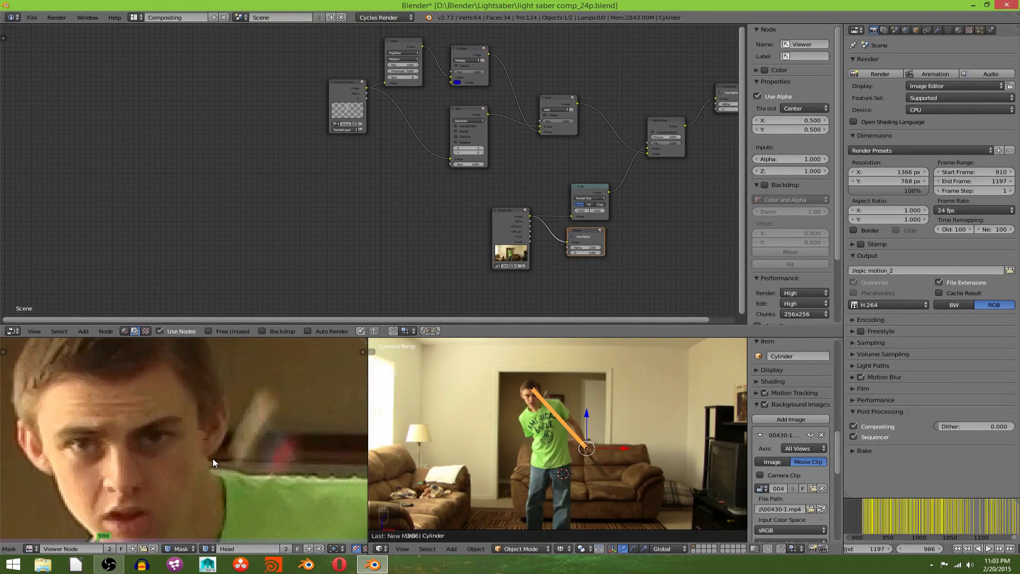
Step: Outline the head from below the picture's right ear, up over the hair and down to the picture's left side
ctrl+click(219, 434)
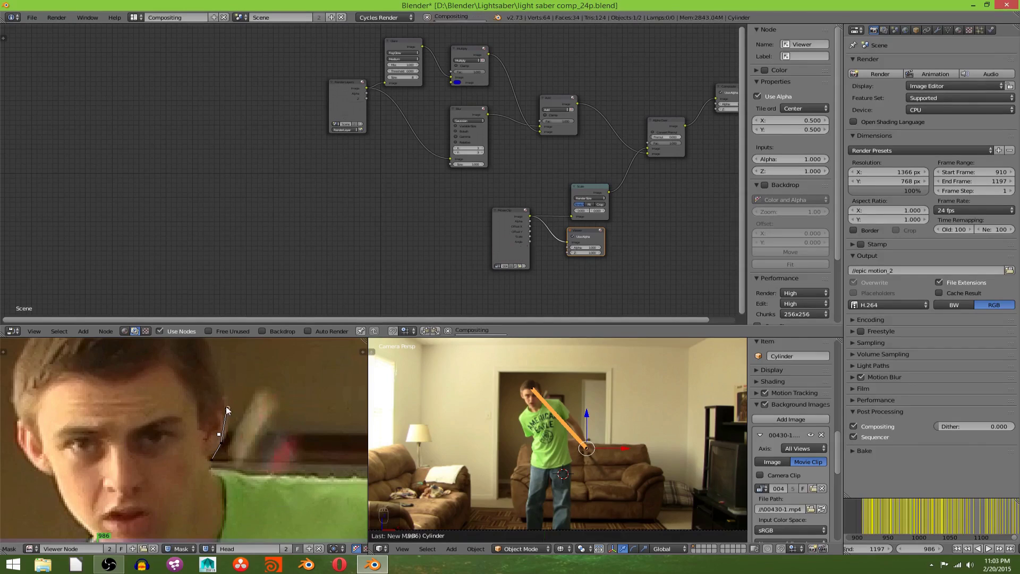
ctrl+click(219, 368)
middle_drag(211, 364, 251, 444)
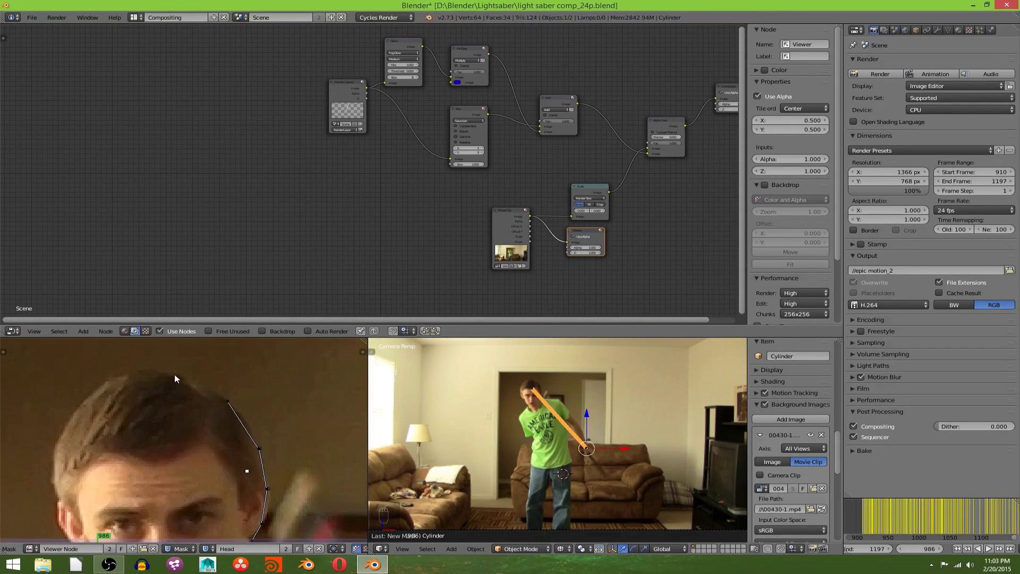
ctrl+click(178, 375)
ctrl+click(134, 373)
ctrl+click(97, 387)
ctrl+click(54, 440)
Step: Continue the Head mask's outline around the ear on the picture's left and down along the jaw
middle_drag(57, 507, 84, 381)
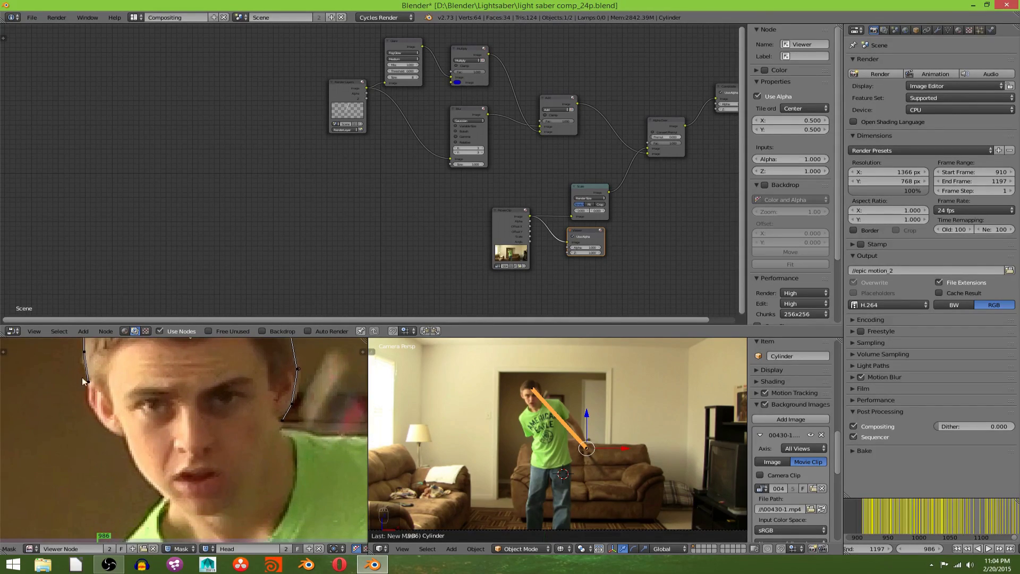
ctrl+click(95, 411)
ctrl+click(101, 425)
ctrl+click(118, 434)
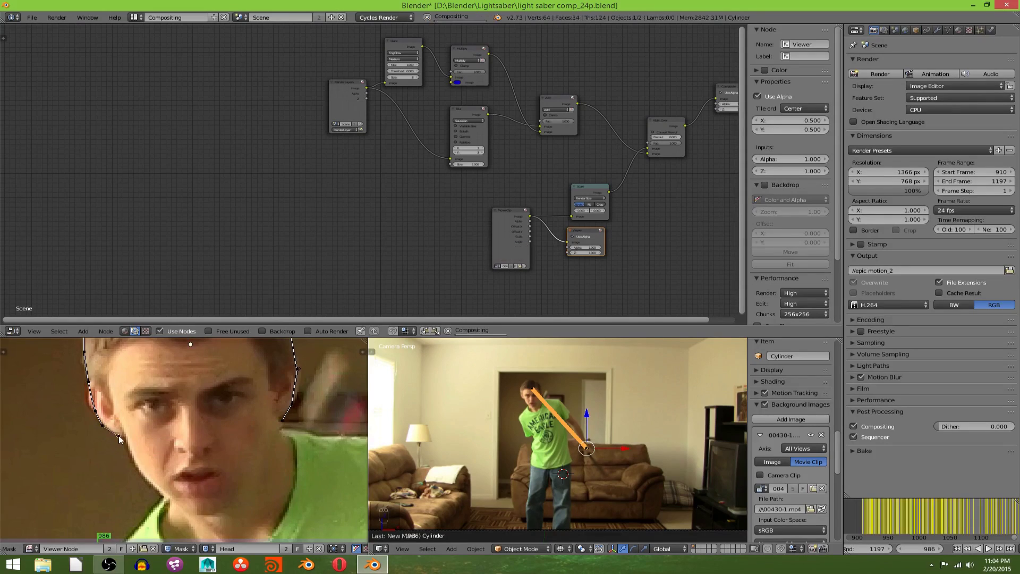
ctrl+click(141, 475)
ctrl+click(165, 501)
Step: Carry the Head outline along the shirt collar and up the other side of the neck, and close the mask curve
middle_drag(169, 496, 207, 382)
ctrl+click(206, 408)
ctrl+click(245, 428)
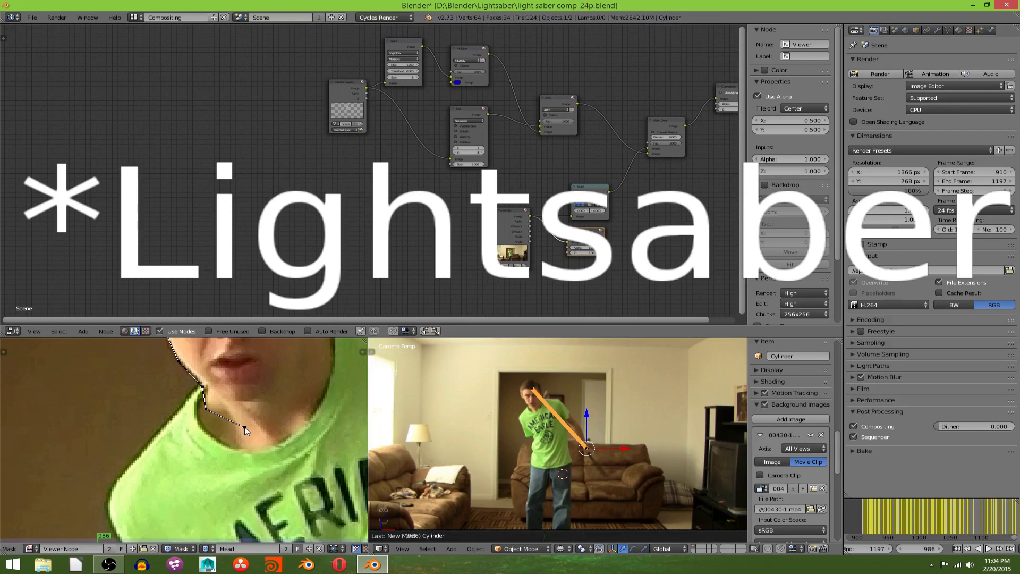
ctrl+click(302, 412)
middle_drag(302, 411, 203, 479)
ctrl+click(222, 421)
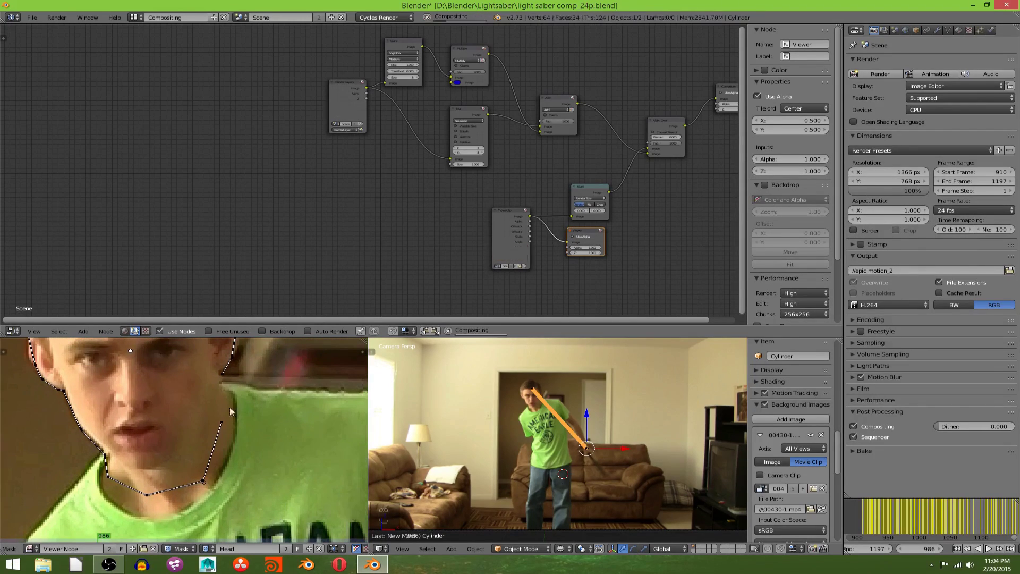
ctrl+click(221, 386)
scroll(223, 391, down, 5)
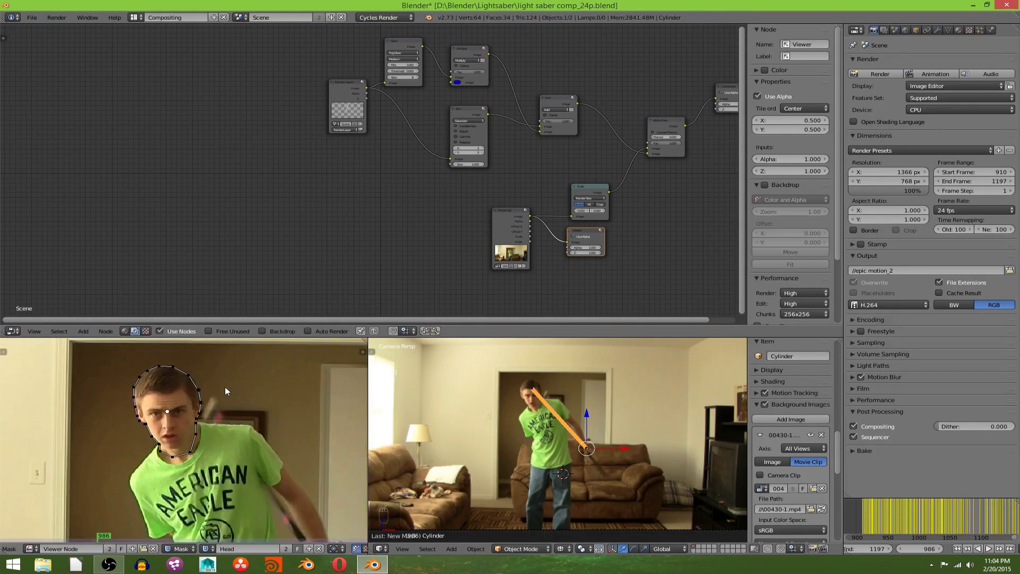
scroll(228, 387, down, 2)
middle_drag(233, 389, 216, 408)
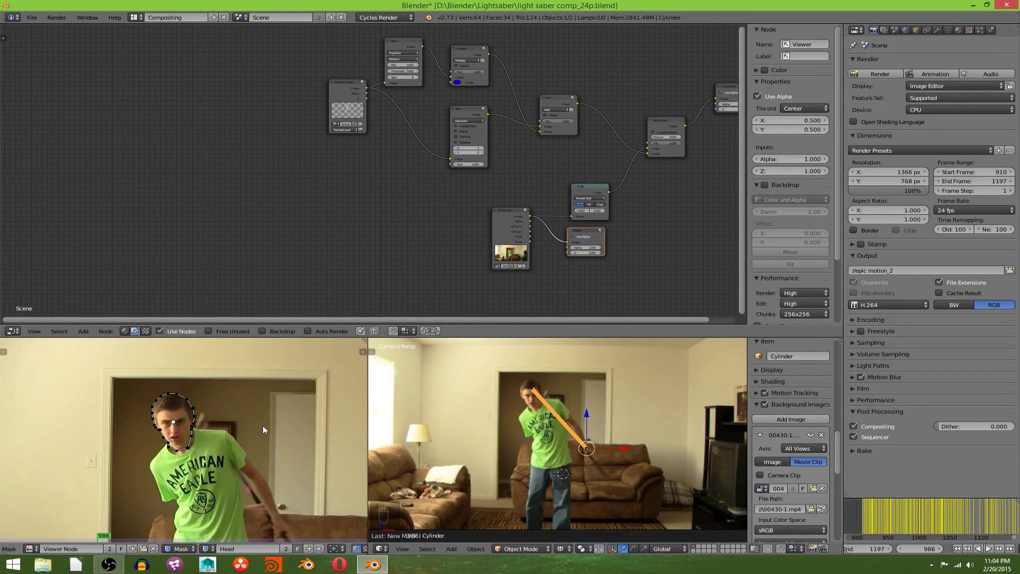
Step: Advance the footage frame by frame to frame 1004, where the blade is clear of the actor's body
click(942, 548)
click(941, 548)
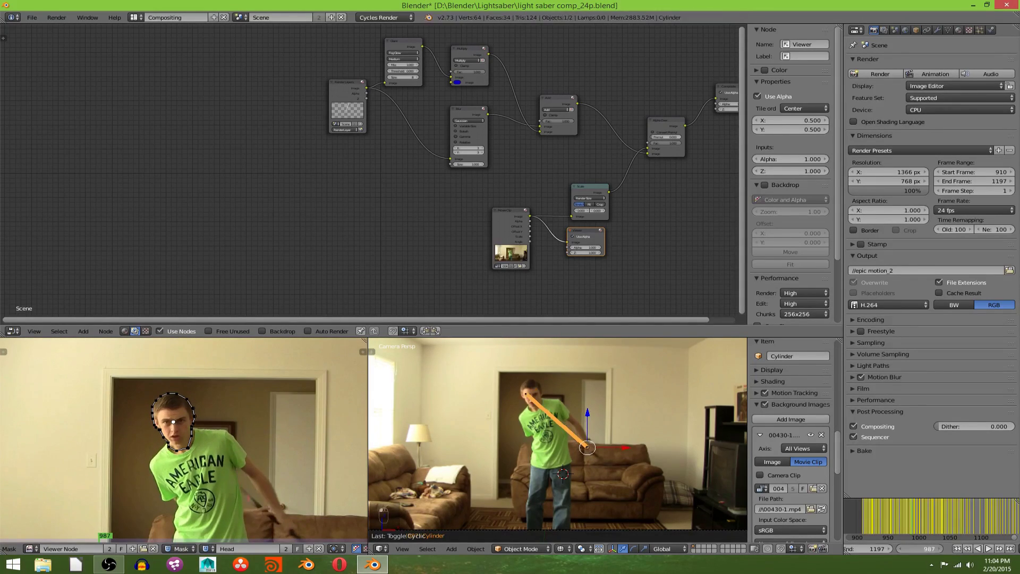
click(941, 549)
click(941, 549)
click(942, 549)
click(942, 549)
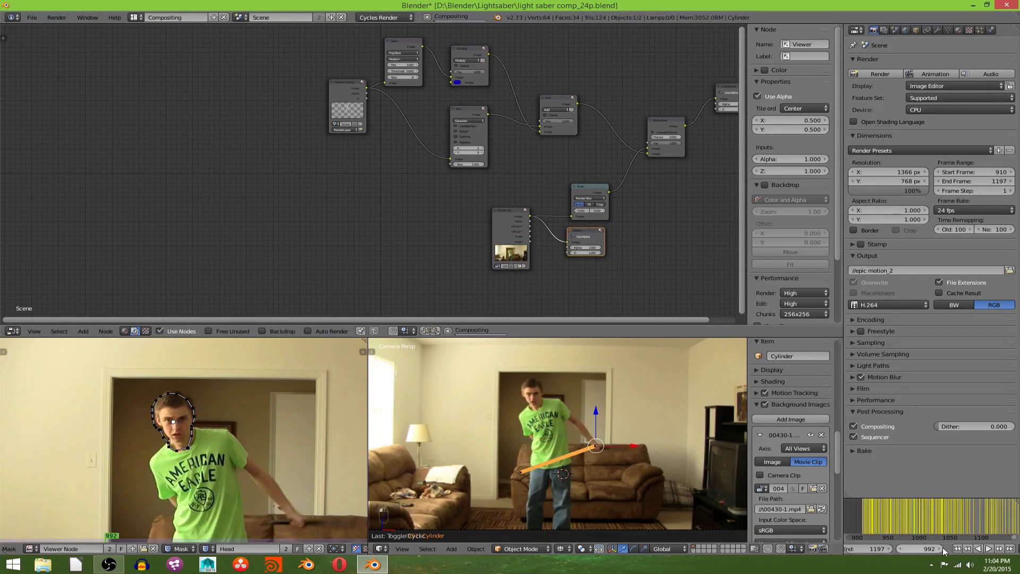
click(942, 549)
click(941, 549)
click(941, 549)
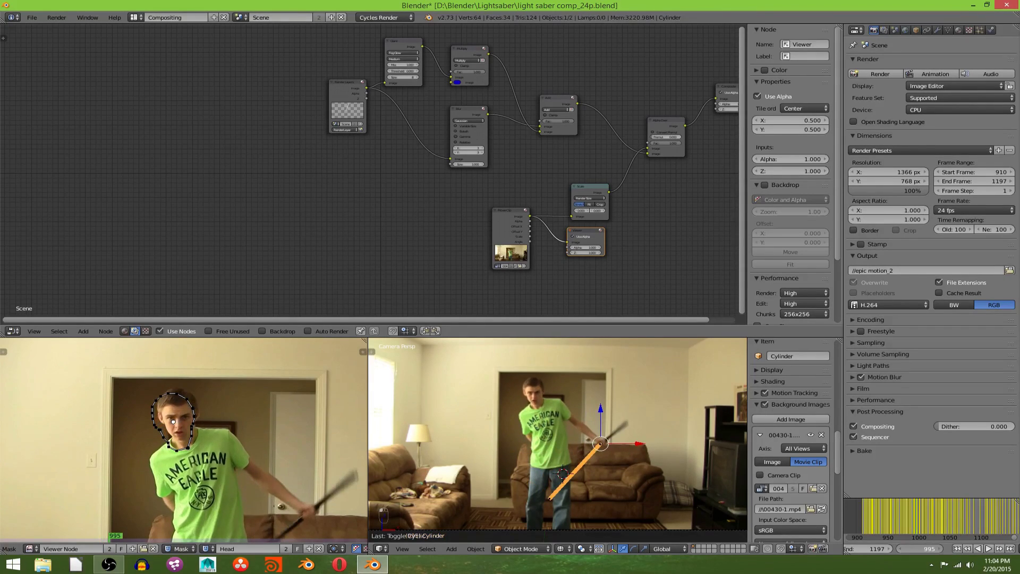
click(941, 549)
click(941, 549)
click(941, 548)
click(941, 549)
click(942, 549)
click(941, 549)
click(942, 549)
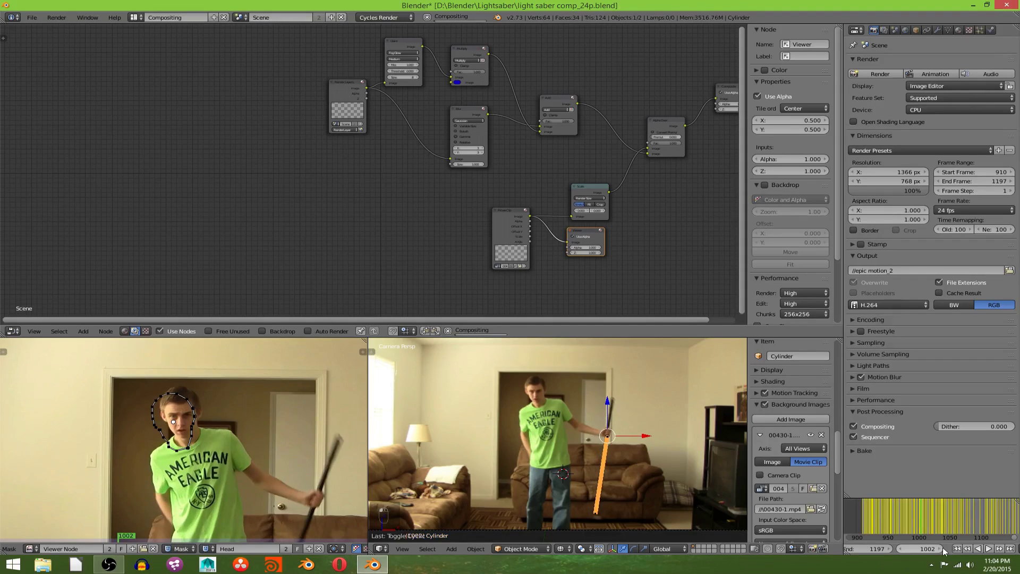
click(941, 549)
click(941, 549)
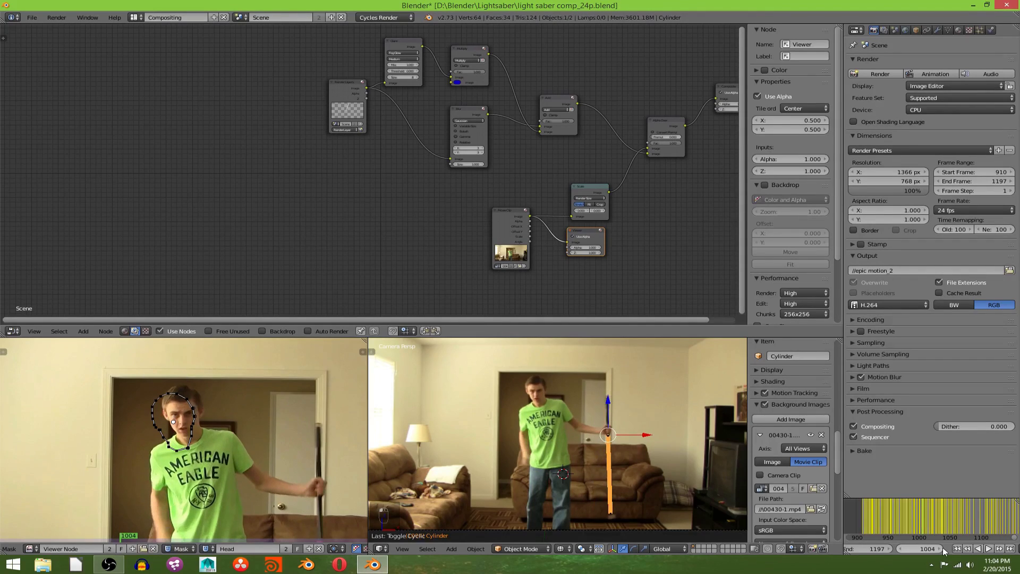
Step: Switch from the Head mask to the Legs mask at frame 1004 and select all its points
scroll(270, 403, down, 3)
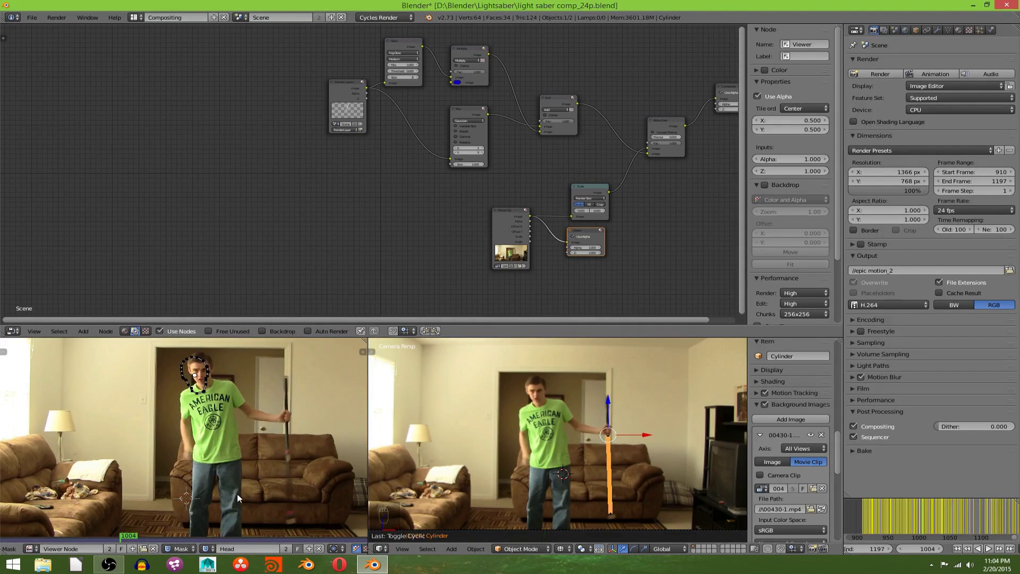
key(a)
click(207, 549)
click(239, 454)
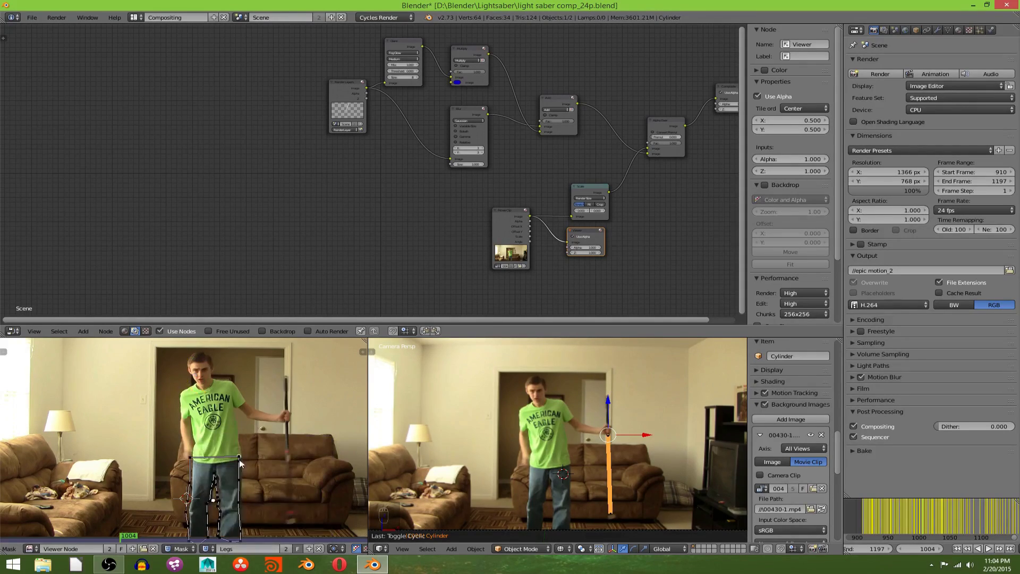
key(a)
scroll(257, 479, up, 1)
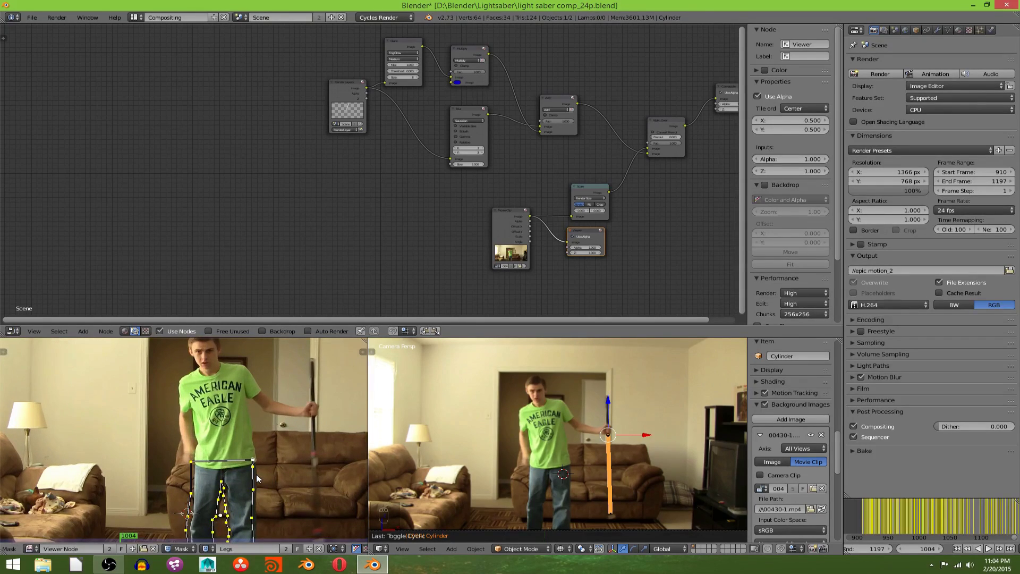
Step: Go through the Misc, shoulders and Torso masks and insert a shape keyframe for the Torso mask at frame 1004
click(207, 549)
click(241, 466)
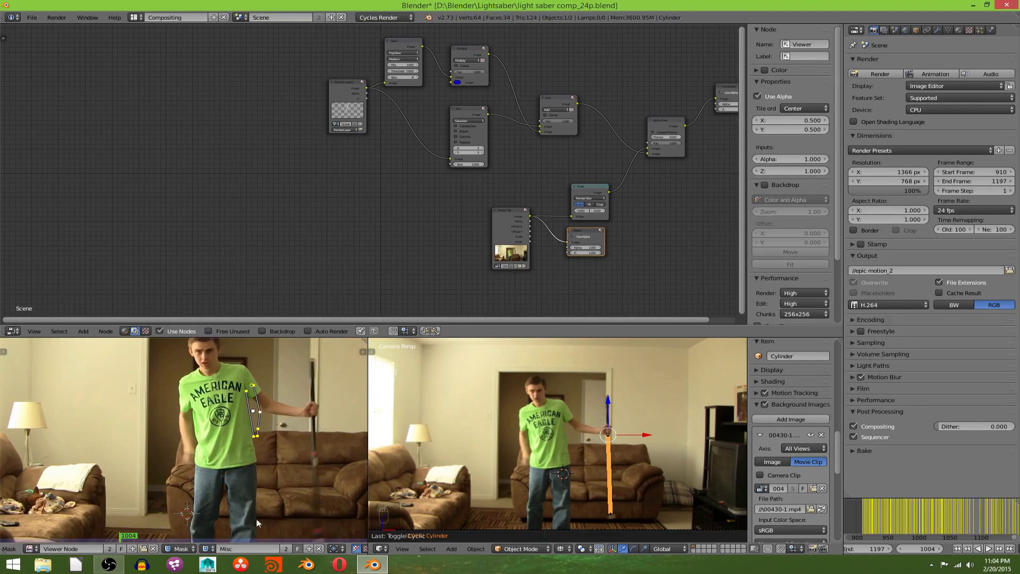
click(208, 549)
click(239, 476)
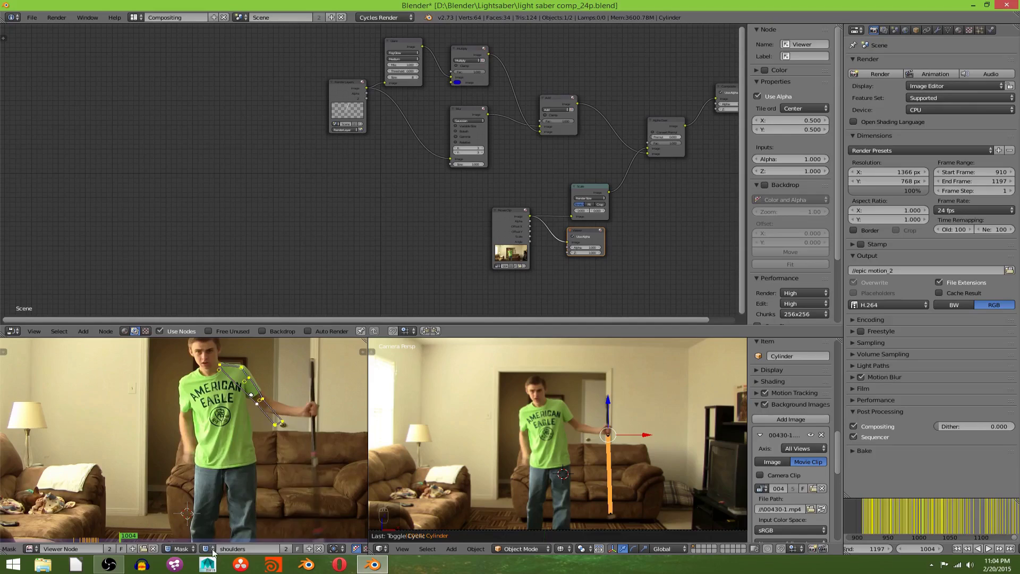
click(213, 552)
click(239, 485)
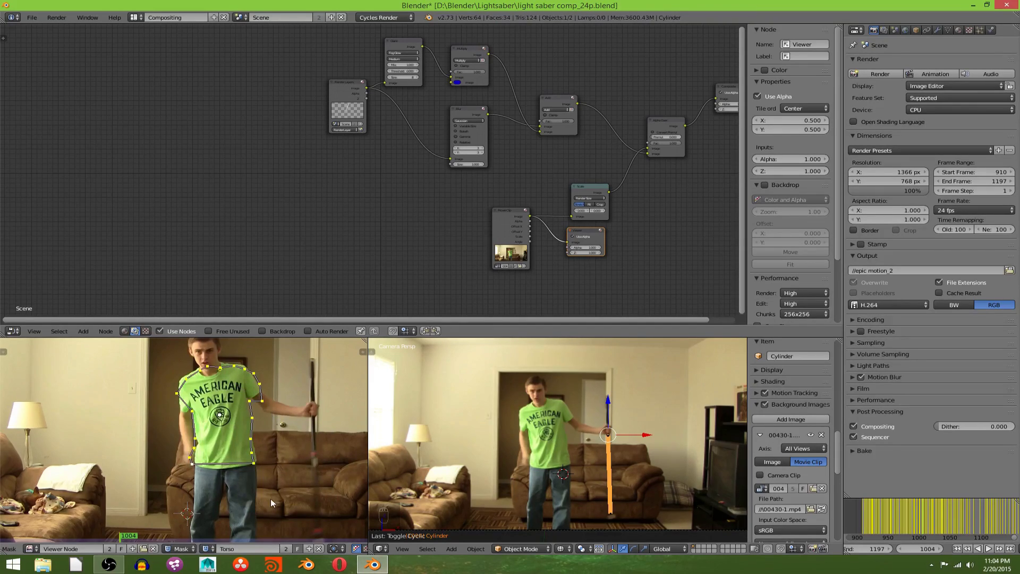
key(i)
Step: Advance to frame 1005 and move the whole Torso mask out of the picture, past its left edge
click(940, 549)
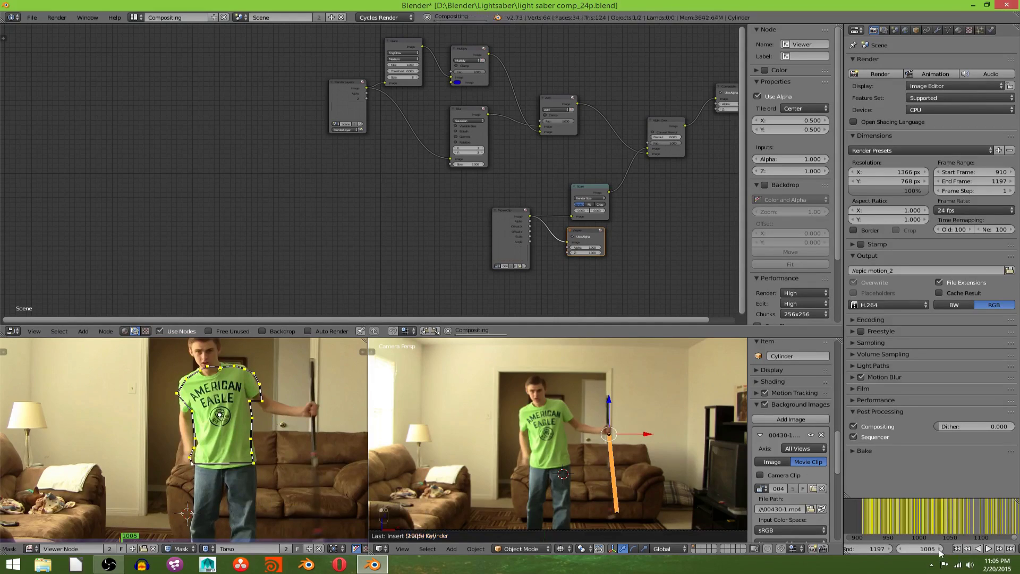
scroll(267, 430, down, 3)
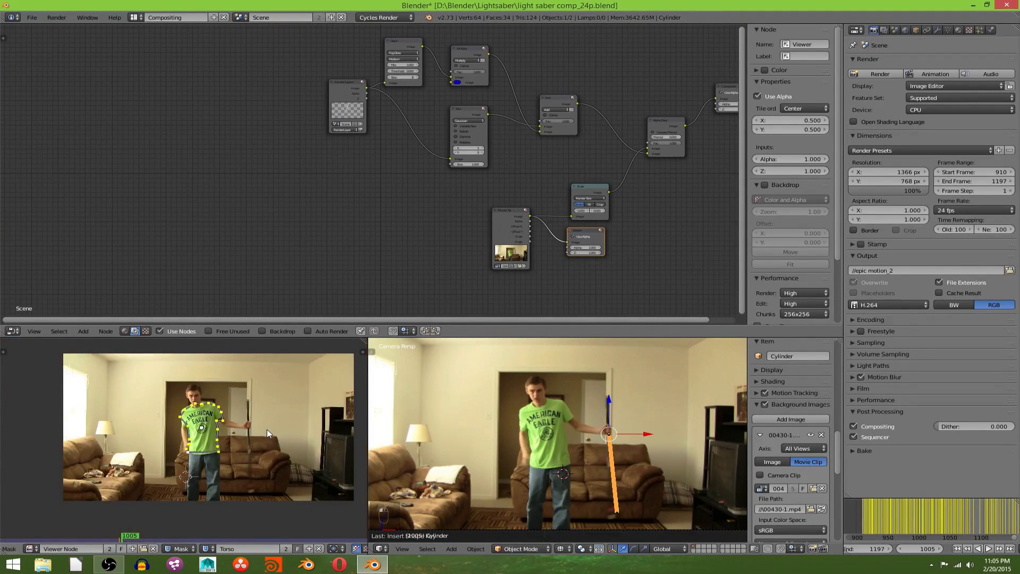
key(g)
click(101, 450)
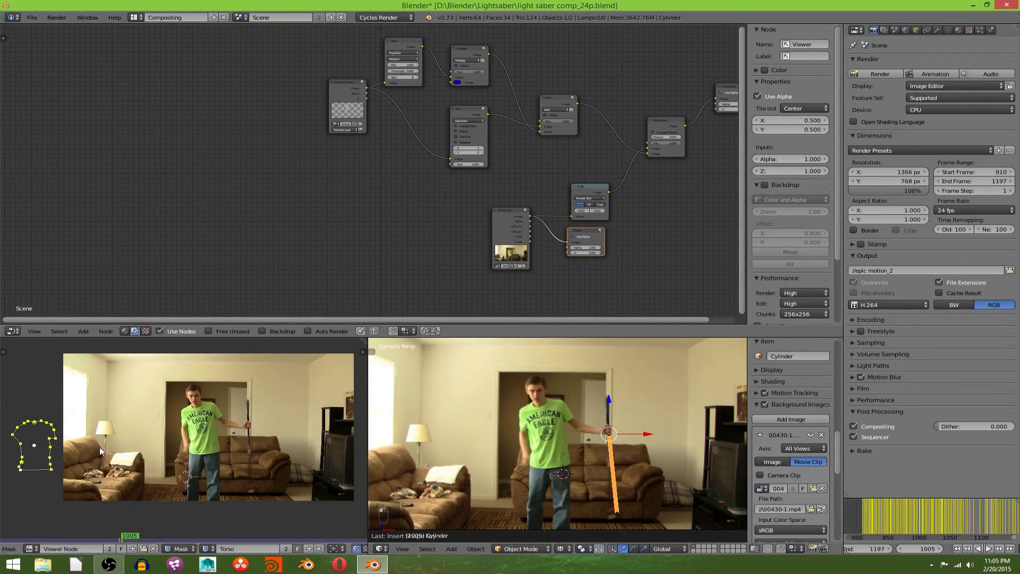
Step: Move the shoulders and Misc masks out of the picture past its left edge at frame 1005
click(211, 548)
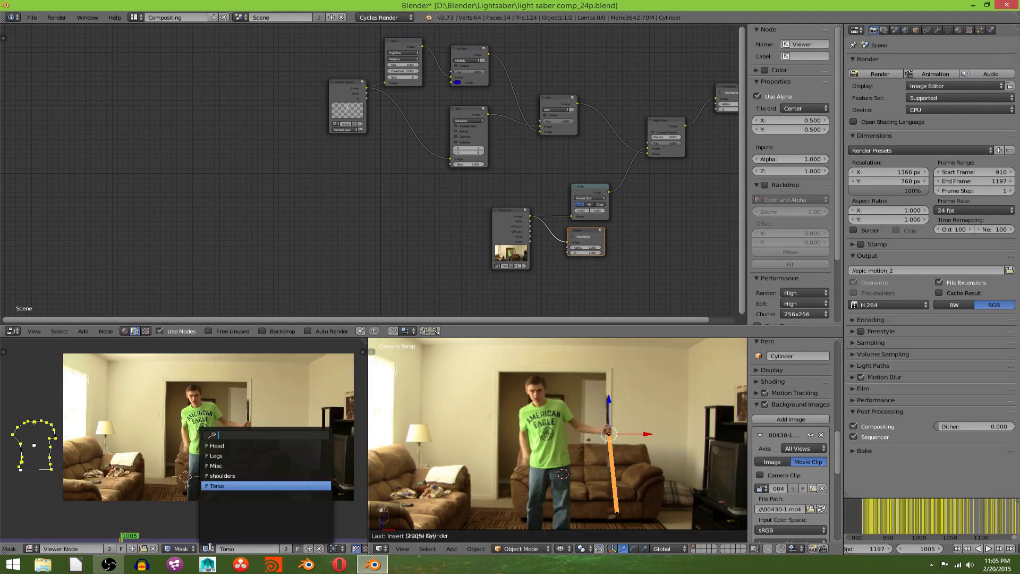
click(232, 476)
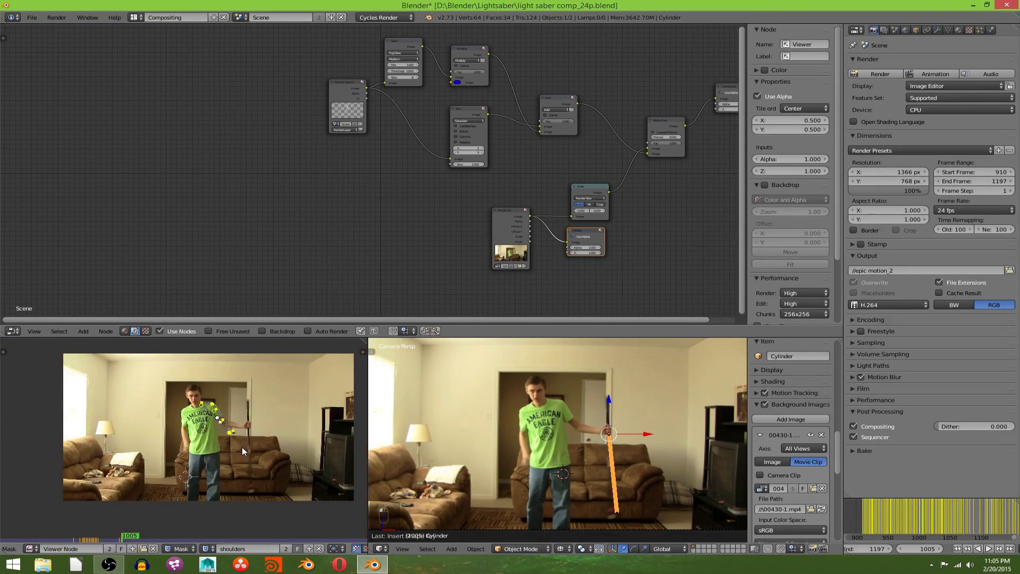
key(g)
click(62, 451)
click(205, 545)
click(229, 467)
key(g)
click(49, 454)
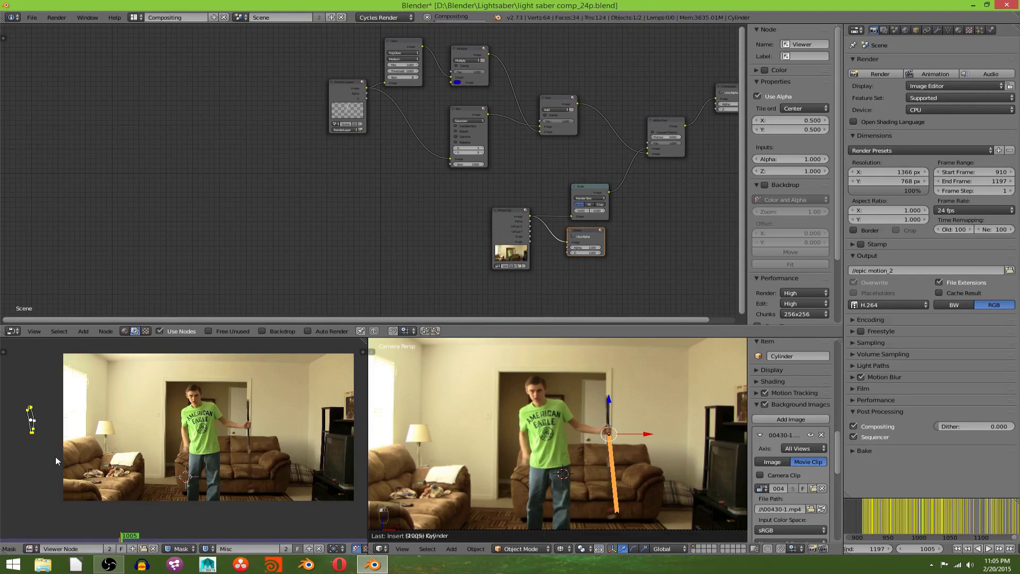
Step: Move the Legs and Head masks out of the picture past its left edge at frame 1005
click(205, 547)
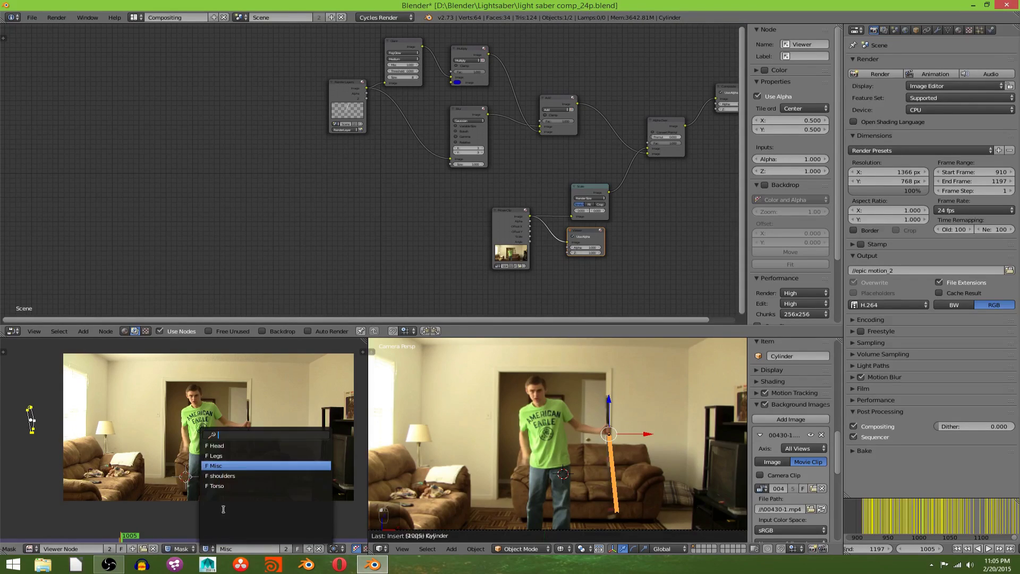
click(224, 456)
key(g)
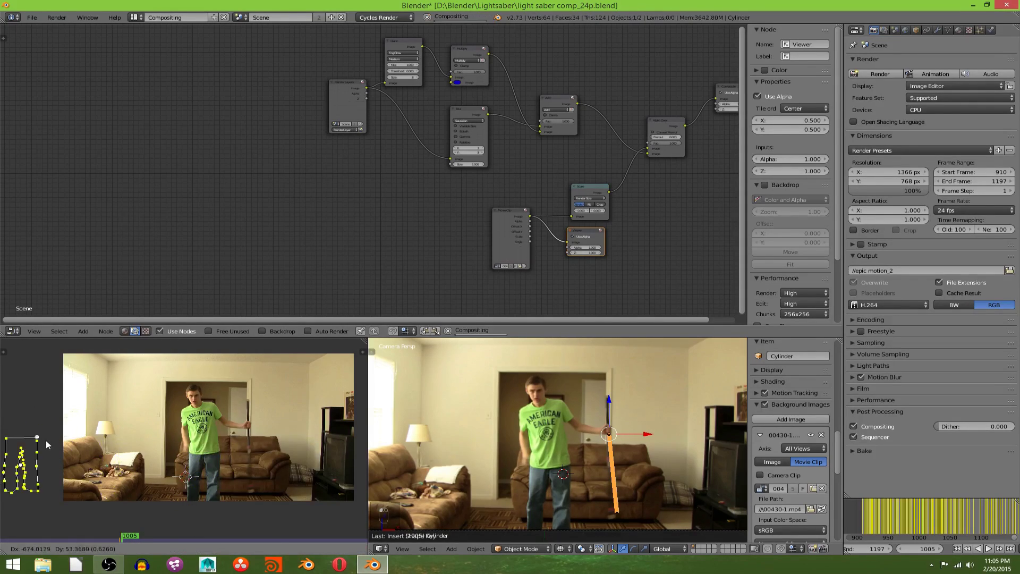
click(47, 445)
click(204, 548)
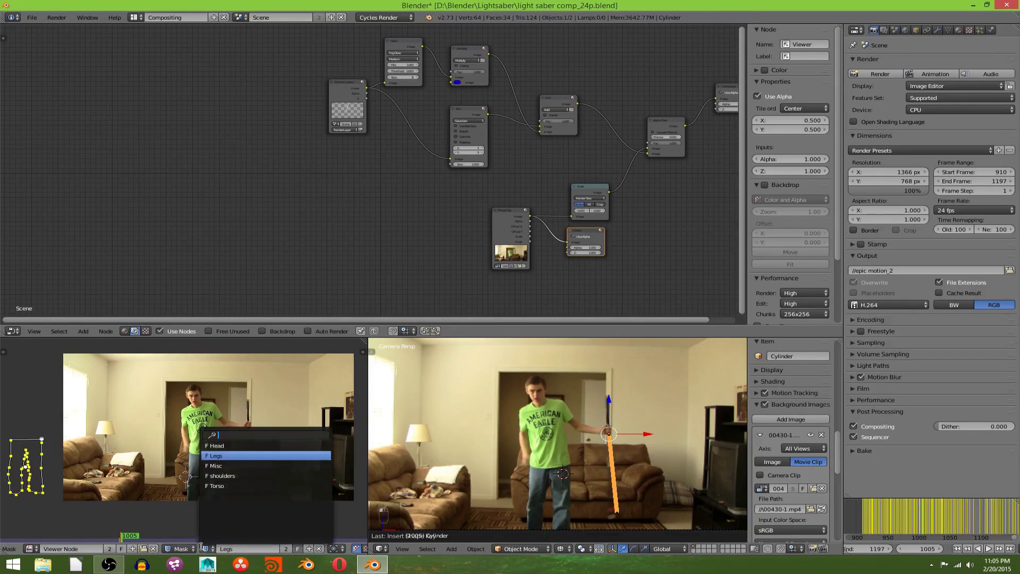
click(223, 446)
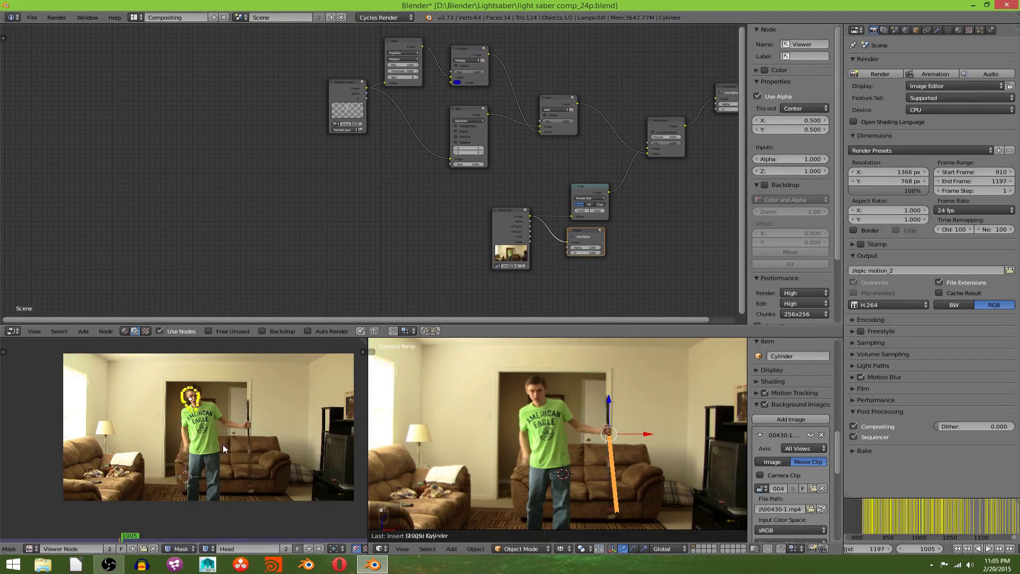
key(g)
click(74, 455)
Step: Switch the mask editor's displayed image from the Viewer Node to the Render Result
scroll(368, 182, up, 2)
middle_drag(368, 183, 255, 222)
scroll(428, 246, up, 1)
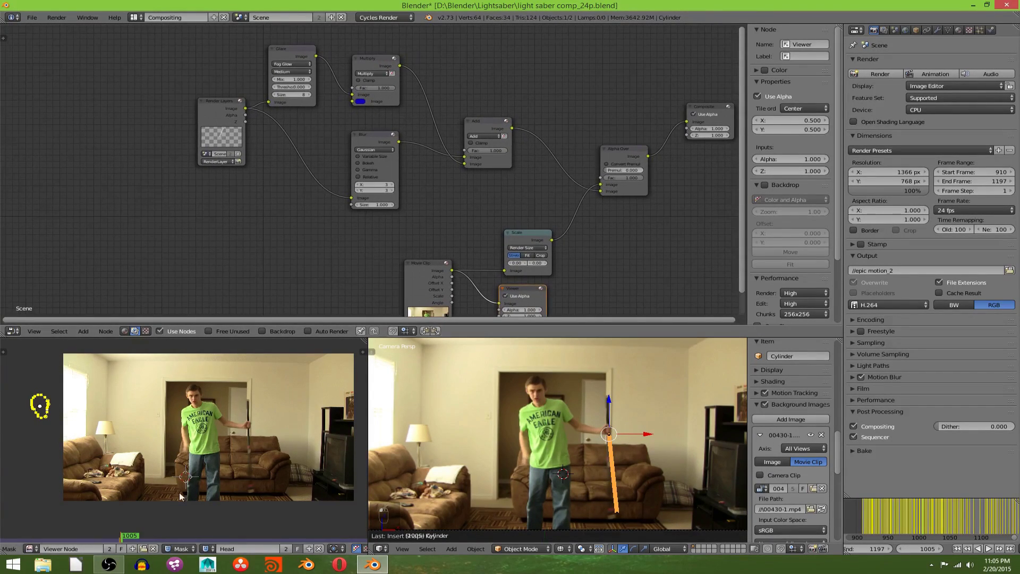
click(210, 548)
click(30, 548)
click(81, 444)
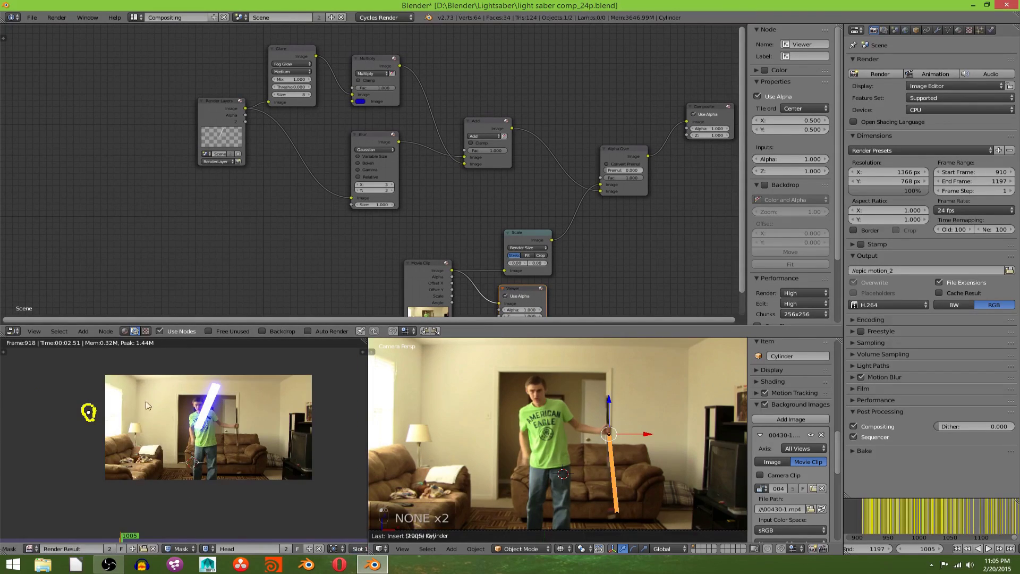
Step: Add a Mask node to the compositing tree and place it in the free space below the Render Layers node
scroll(305, 200, up, 1)
middle_drag(305, 200, 390, 150)
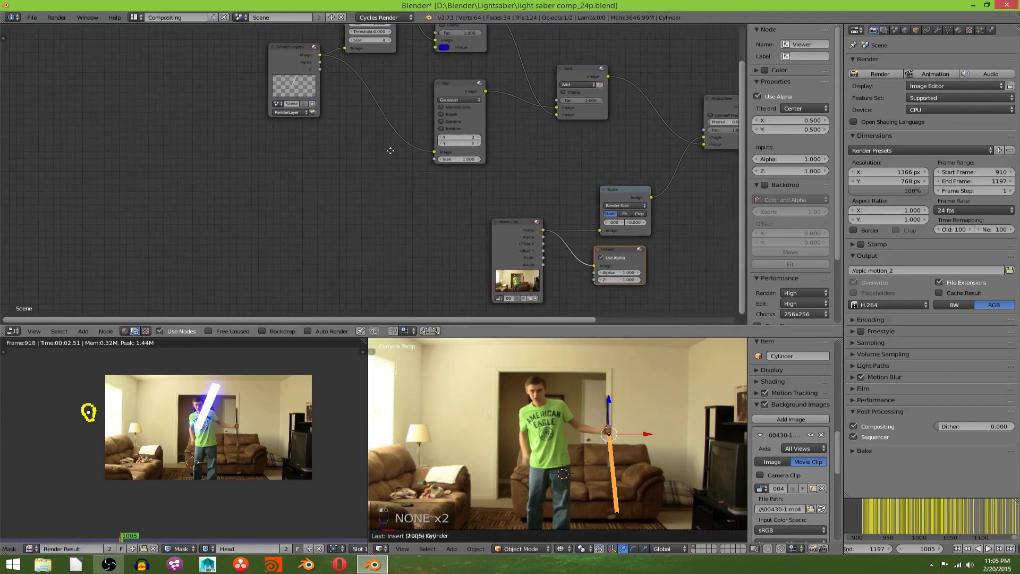
key(shift+a)
click(317, 200)
text(mask)
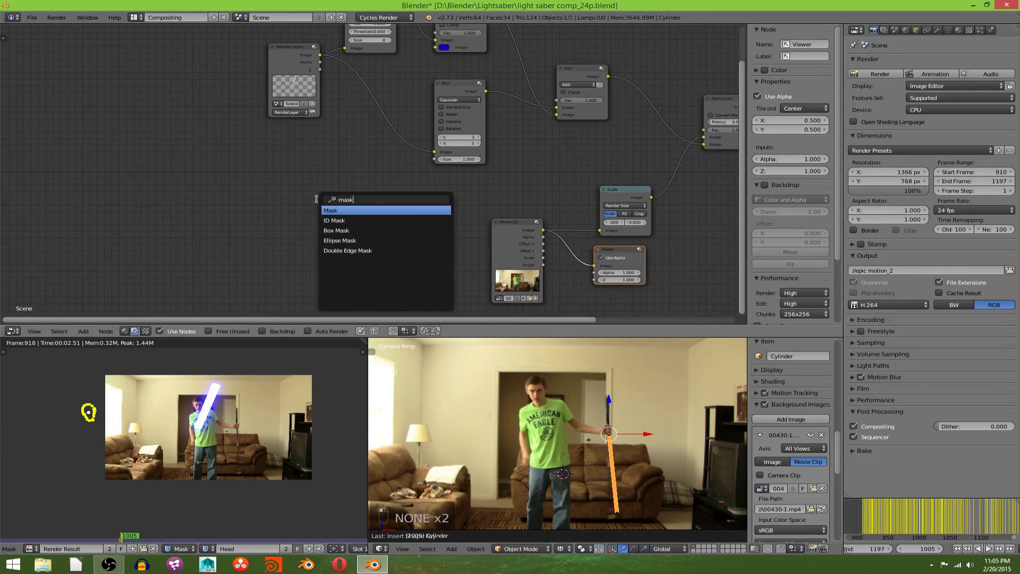
key(Return)
click(260, 174)
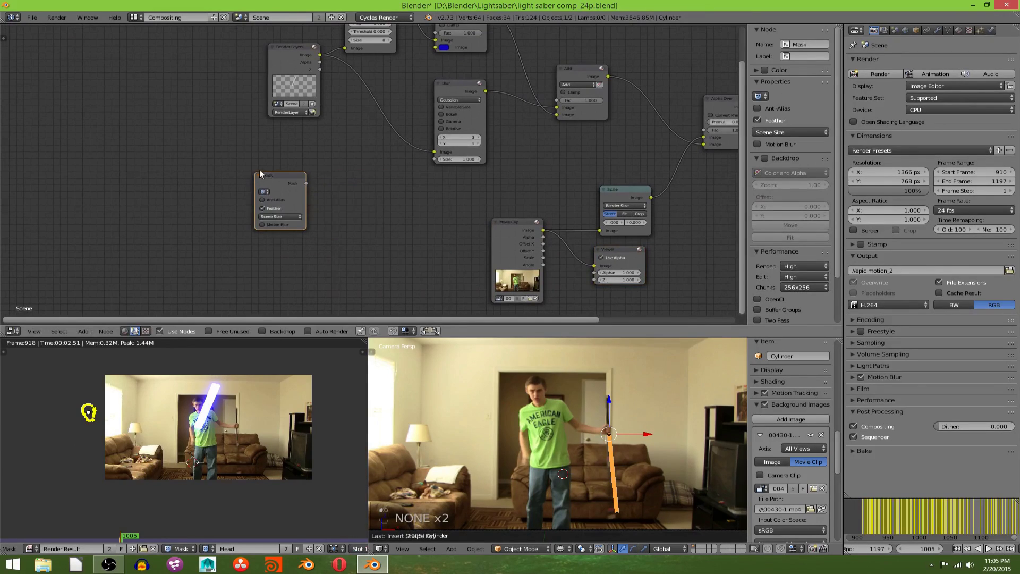
Step: Move the Mask node farther away from the other nodes and place a duplicate of it directly underneath
middle_drag(288, 178, 277, 141)
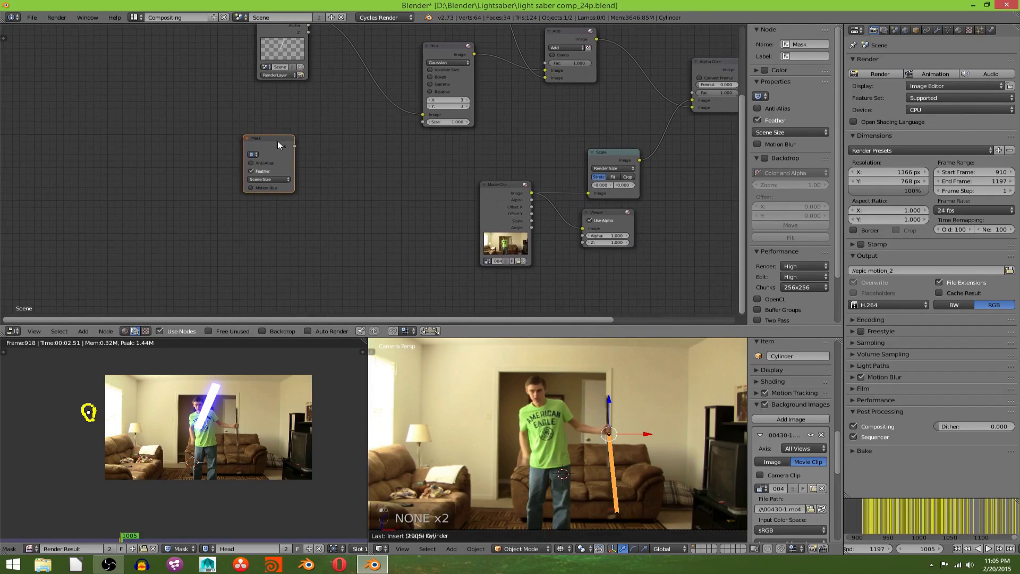
drag(277, 141, 231, 121)
key(shift+d)
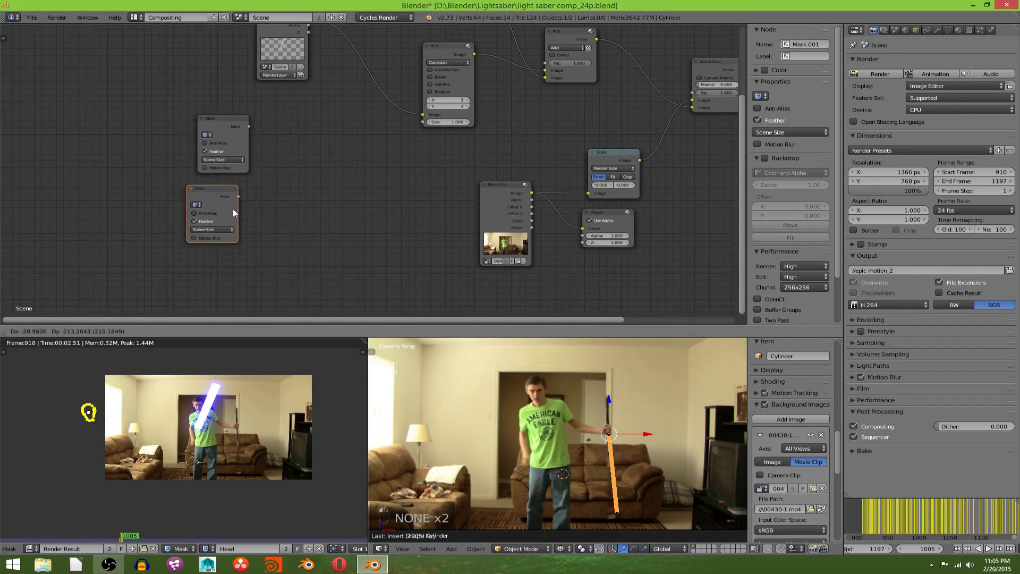
click(277, 235)
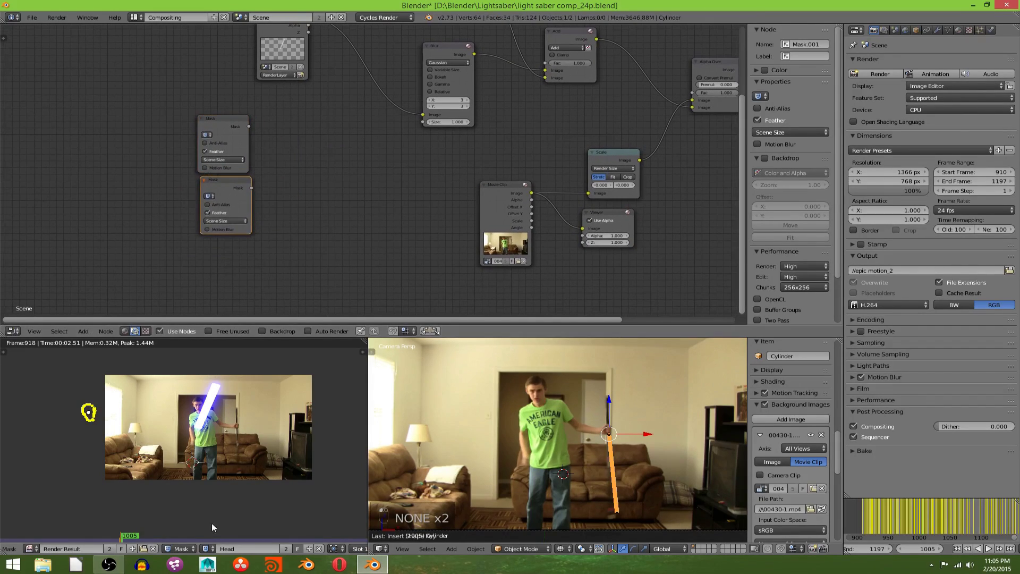
Step: Duplicate the Mask node twice more and stack the copies below the existing ones to form a column of four
click(206, 548)
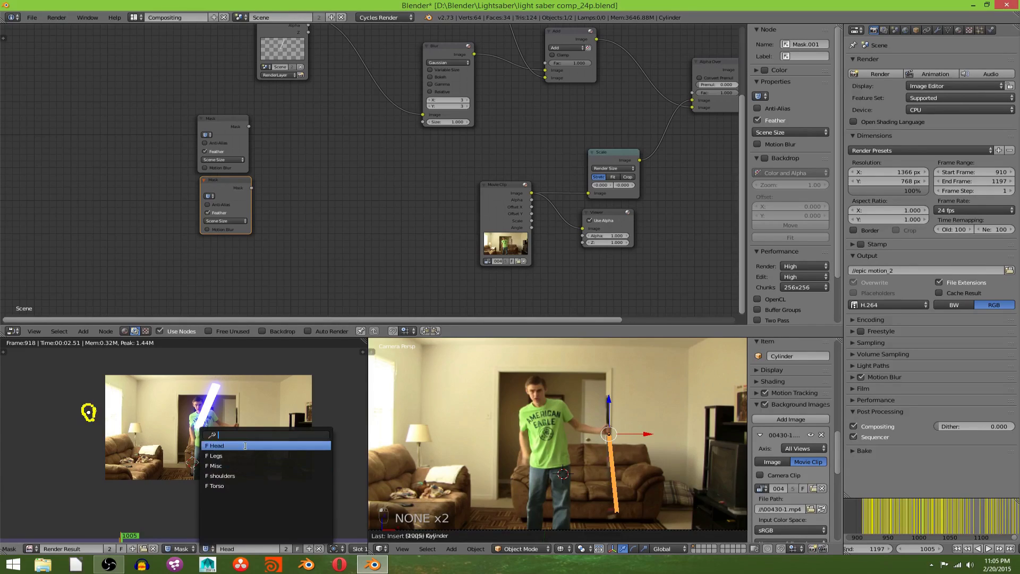
key(shift+d)
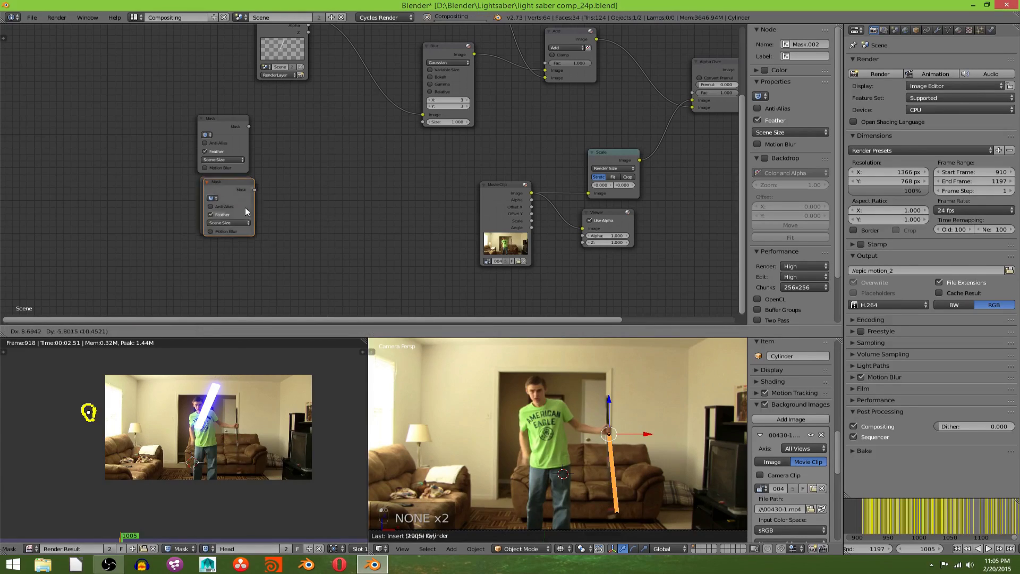
click(223, 258)
middle_drag(233, 237, 242, 150)
key(shift+d)
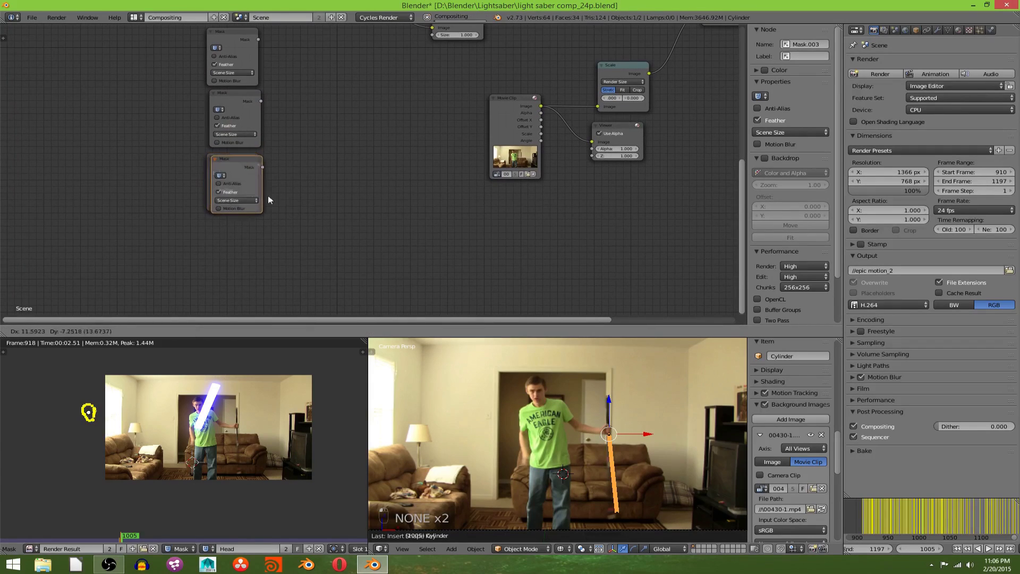
click(244, 257)
Step: Assign the Head, Legs, Misc and Torso masks to the four Mask nodes, in order down the column
click(221, 47)
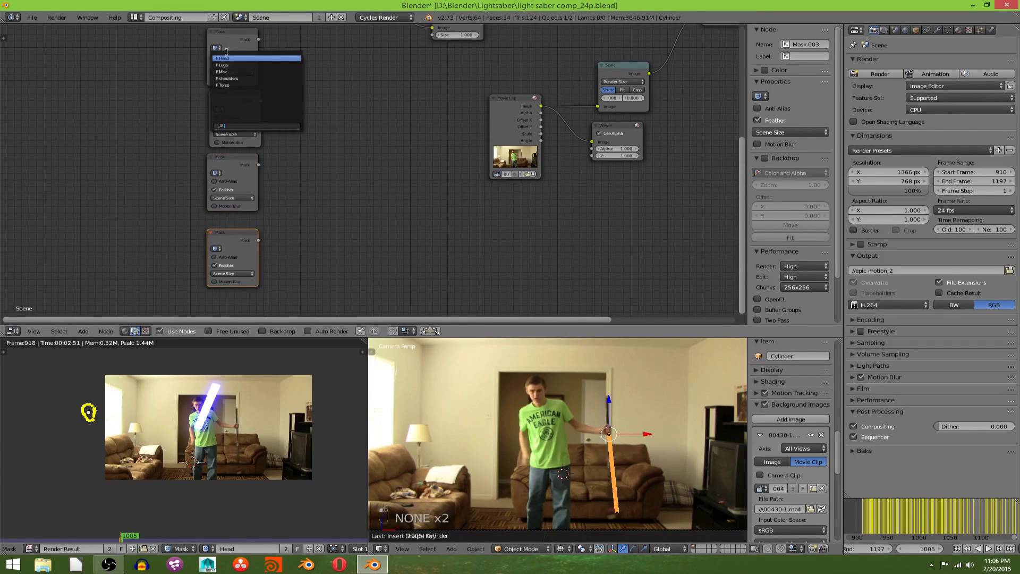
click(228, 58)
click(222, 110)
click(238, 134)
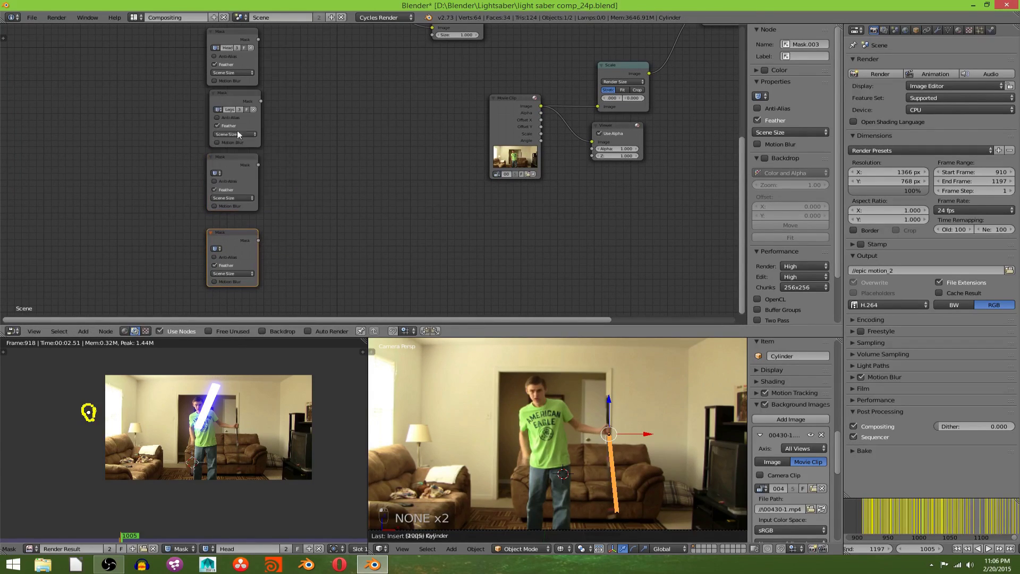
click(217, 174)
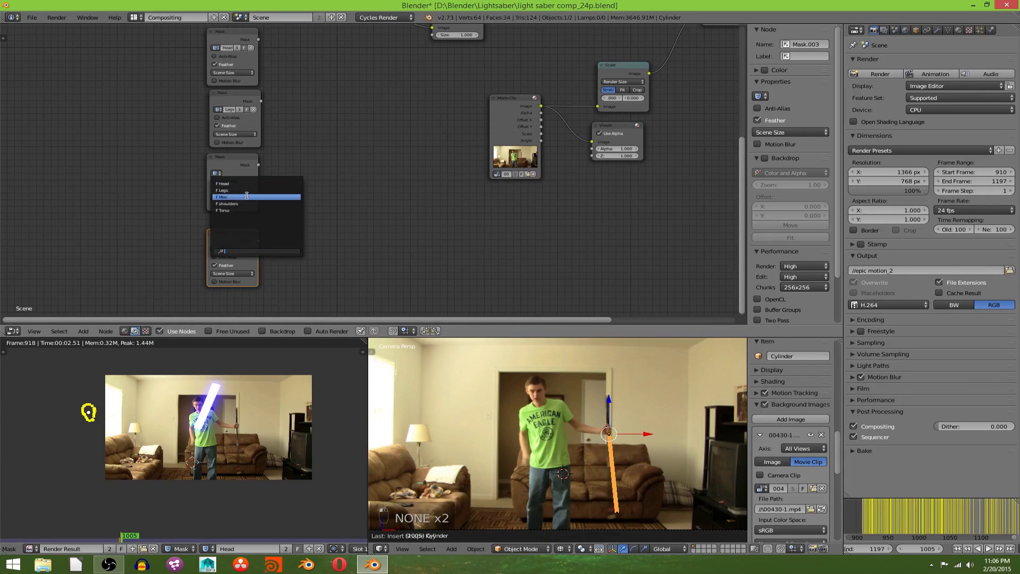
click(228, 198)
click(216, 248)
click(257, 286)
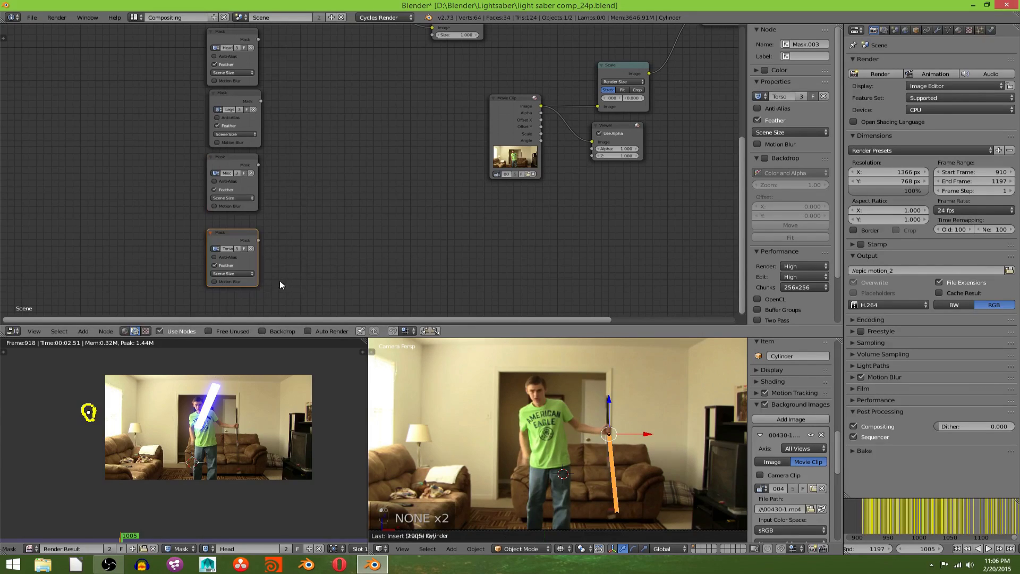
Step: Add a Mix node in the free space beside the Mask nodes and set its blend mode to Add
middle_drag(282, 285, 294, 253)
key(shift+a)
click(328, 105)
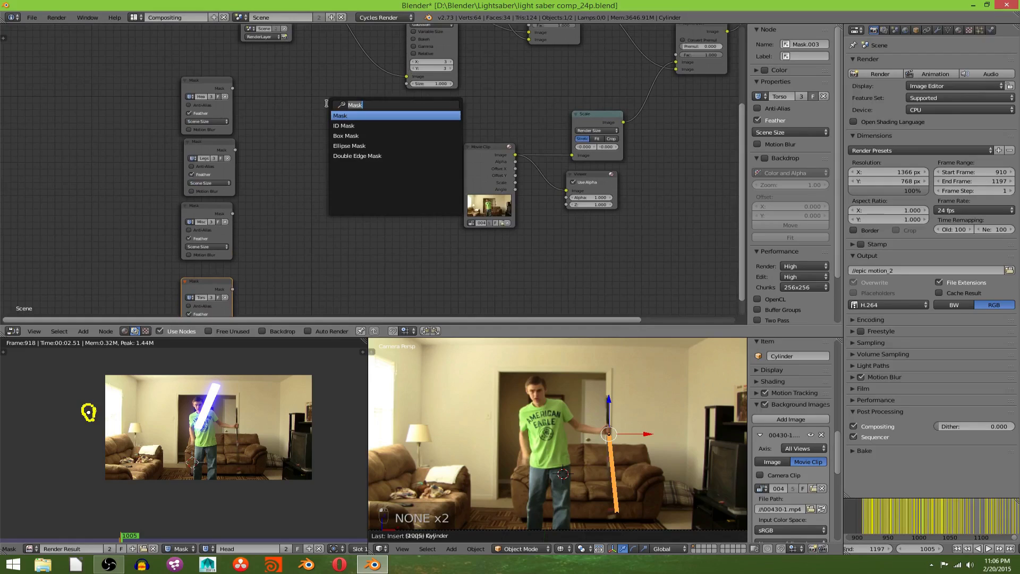
text(add)
key(BackSpace)
key(BackSpace)
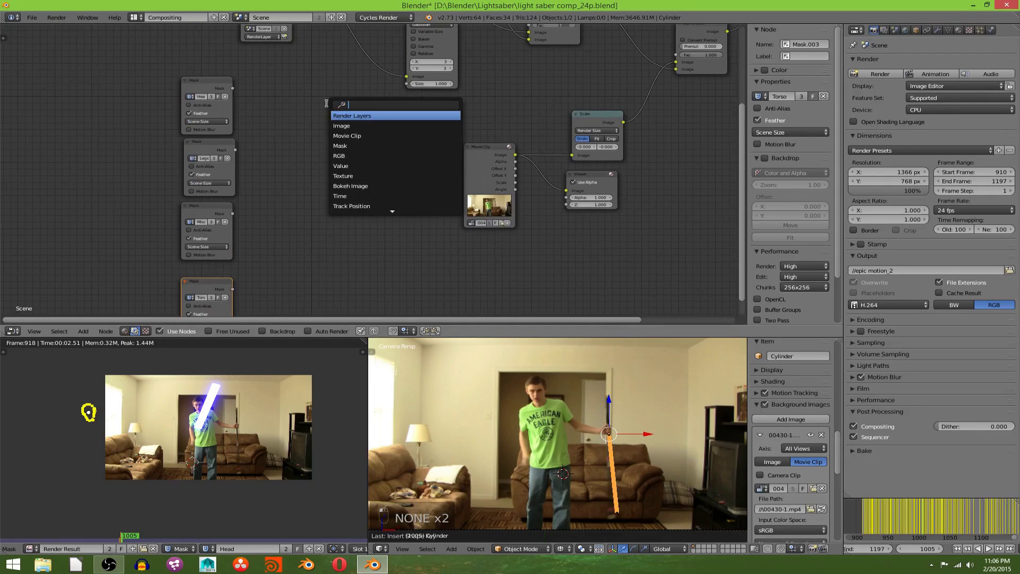
text(mix)
key(Return)
click(328, 114)
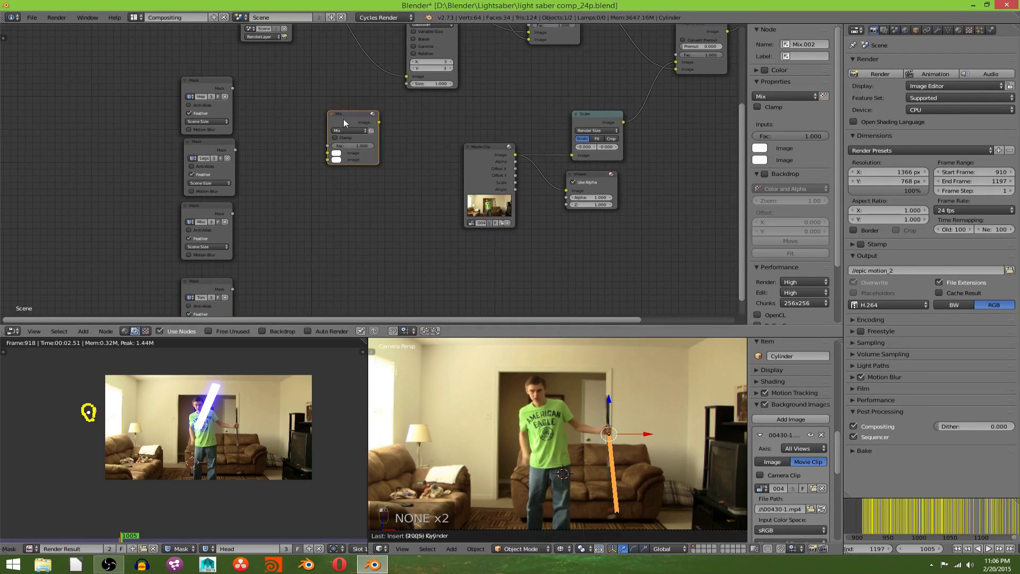
click(344, 130)
click(348, 144)
Step: Connect the Head and Legs masks to the new Add node's two image inputs and place the node close to them
drag(232, 88, 328, 153)
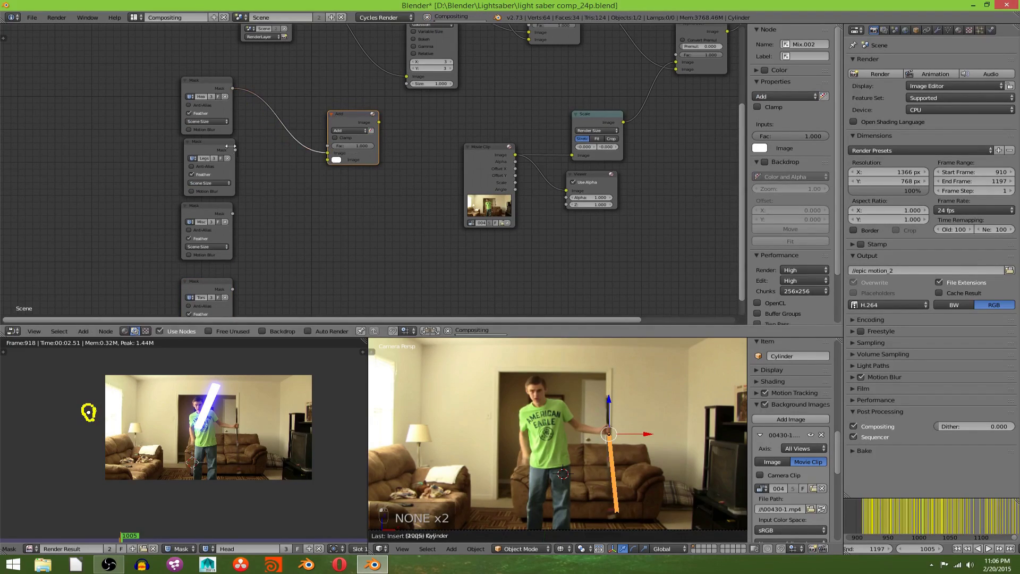
drag(234, 149, 327, 159)
drag(359, 121, 335, 209)
Step: Duplicate the Add node and use the copy to combine the first Add node's output with the Misc mask
key(shift+d)
click(365, 175)
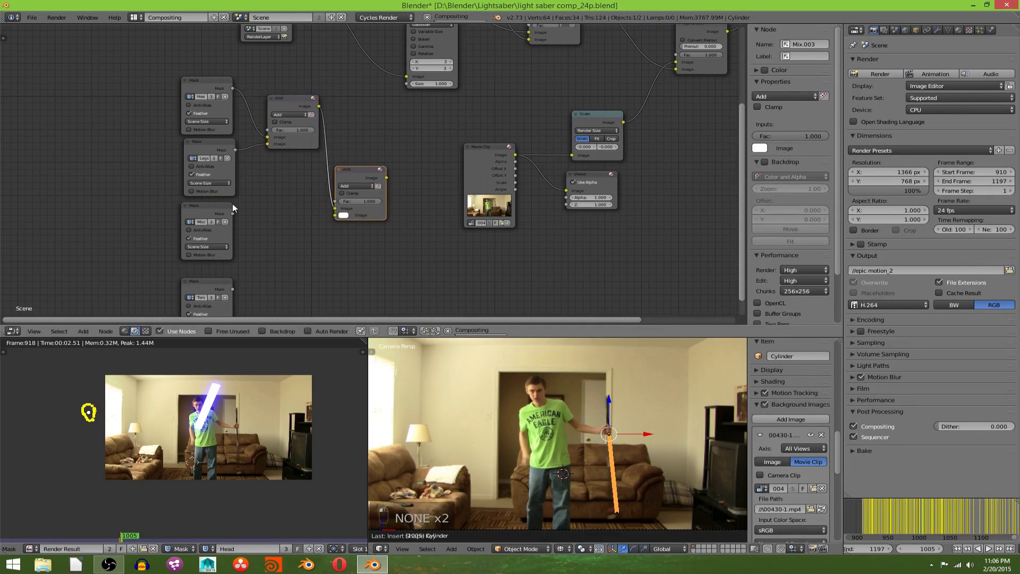
drag(234, 213, 335, 215)
drag(293, 104, 277, 103)
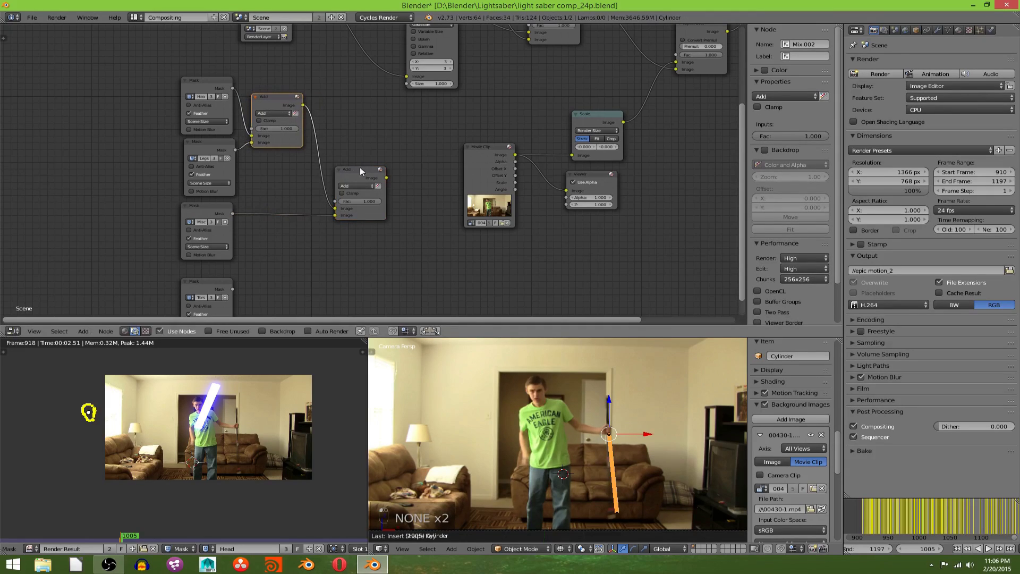
drag(352, 172, 343, 162)
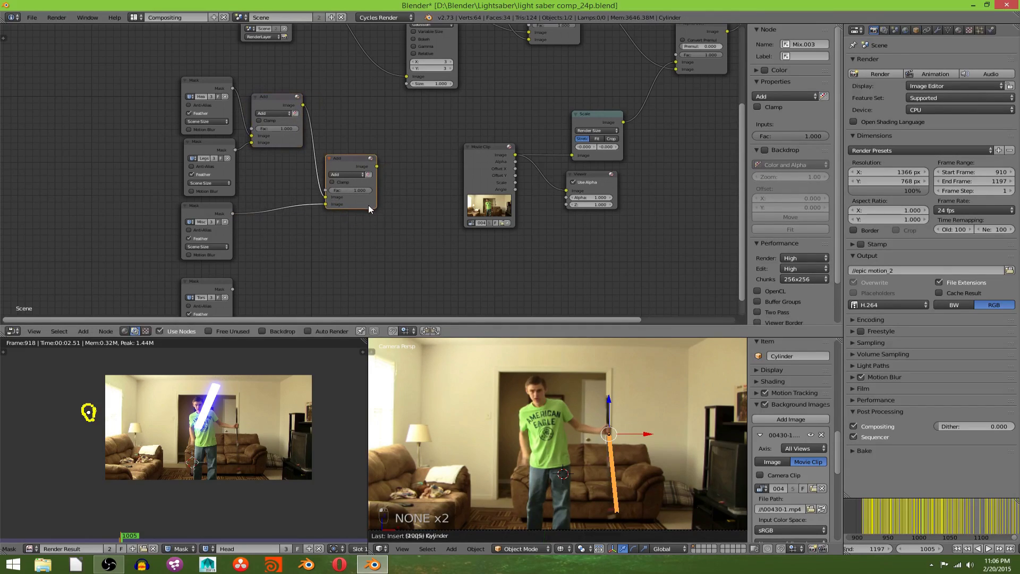
Step: Duplicate the second Add node and use the copy to combine its output with the Torso mask
key(shift+d)
click(426, 251)
drag(233, 289, 384, 249)
drag(377, 166, 383, 242)
drag(346, 158, 332, 152)
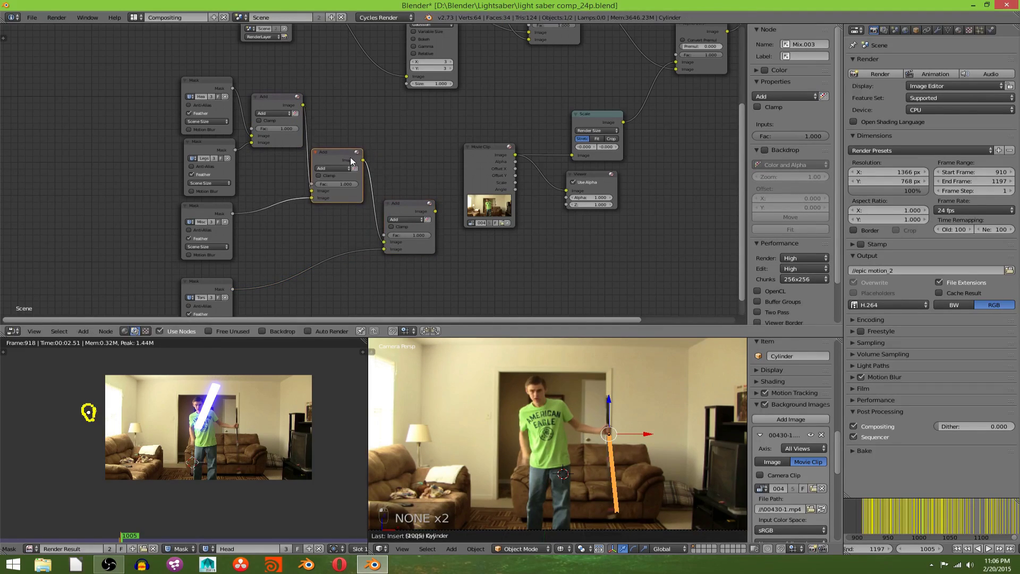
Step: Move the Blur node closer to Render Layers and shift the Multiply, upper Add and Glare nodes toward the output to open space
scroll(443, 119, down, 5)
scroll(372, 174, down, 2)
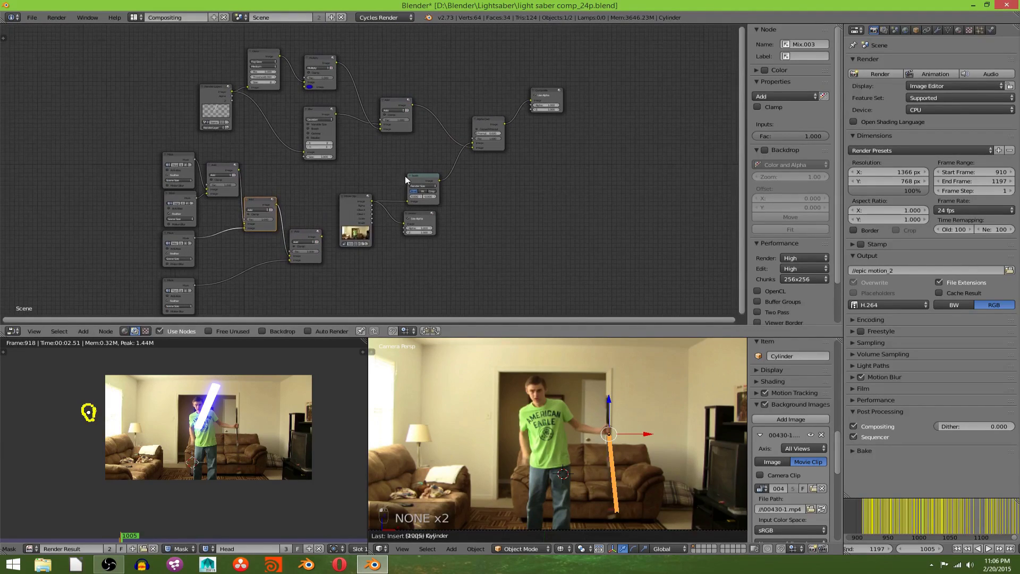
middle_drag(375, 166, 436, 208)
scroll(425, 191, up, 2)
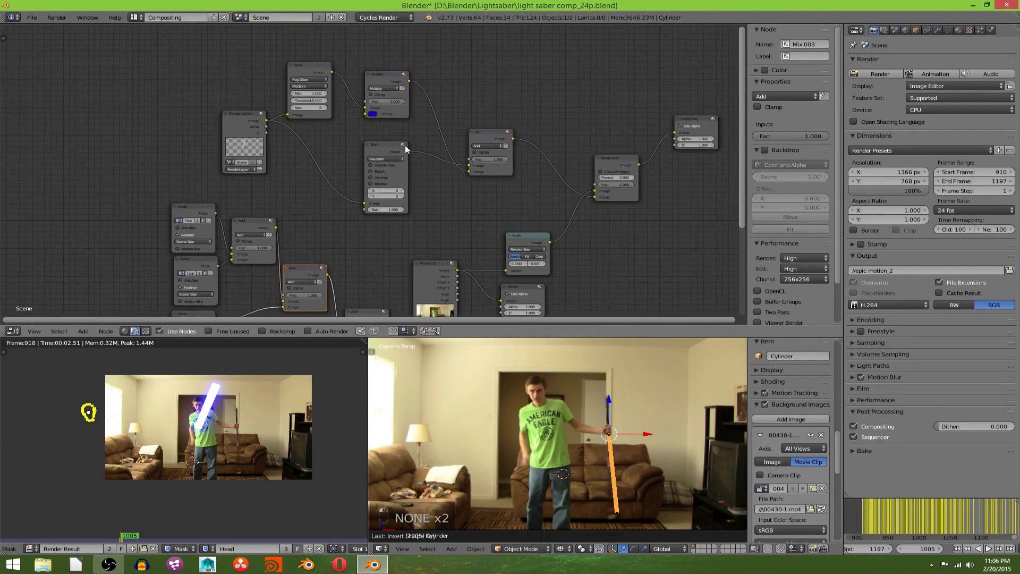
drag(385, 151, 319, 138)
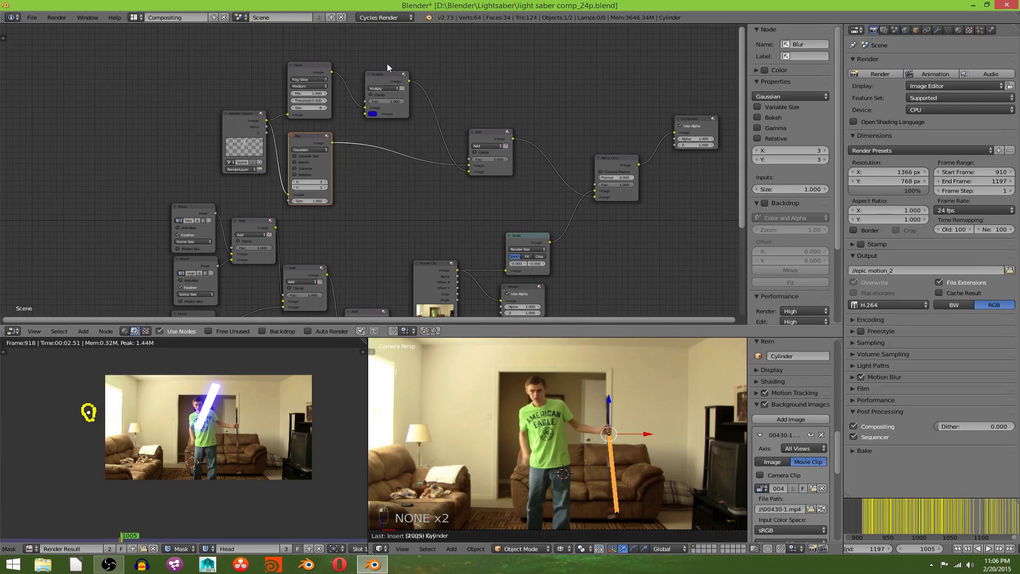
drag(387, 75, 422, 71)
drag(479, 128, 529, 130)
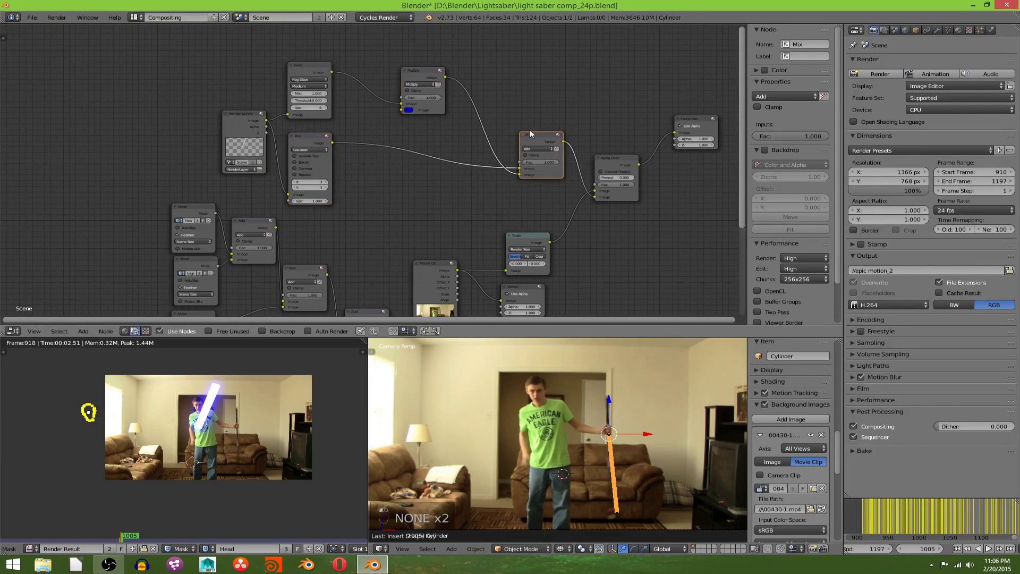
drag(419, 67, 451, 72)
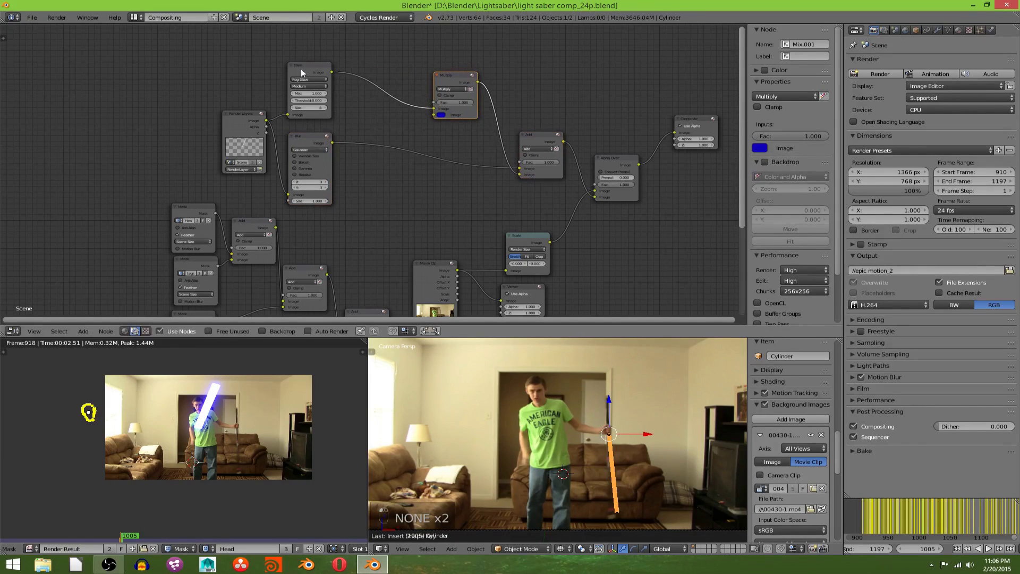
drag(301, 69, 381, 63)
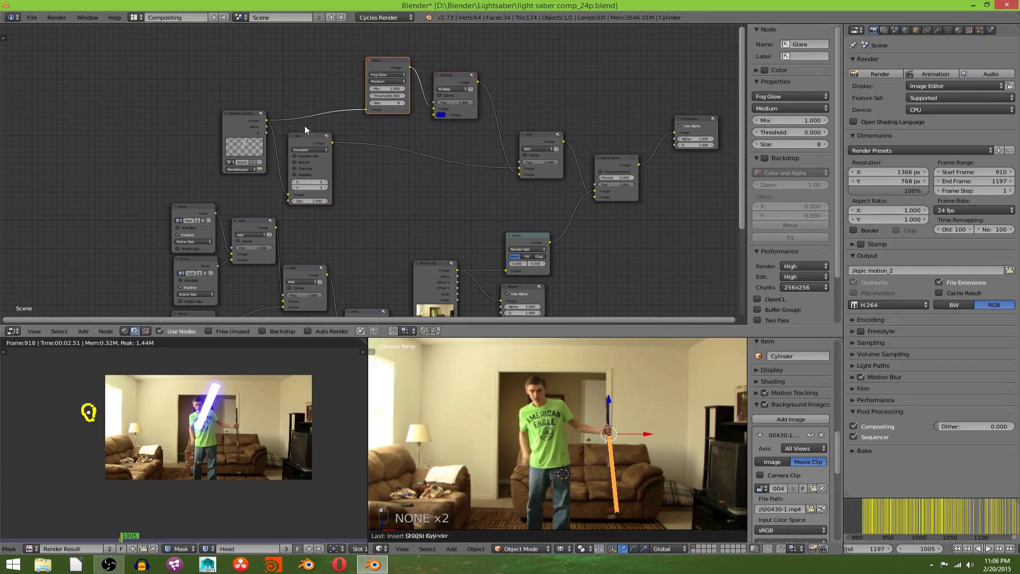
Step: Shift the Render Layers and Blur nodes farther from the Glare node to widen the gap
scroll(364, 148, down, 2)
middle_drag(285, 128, 361, 124)
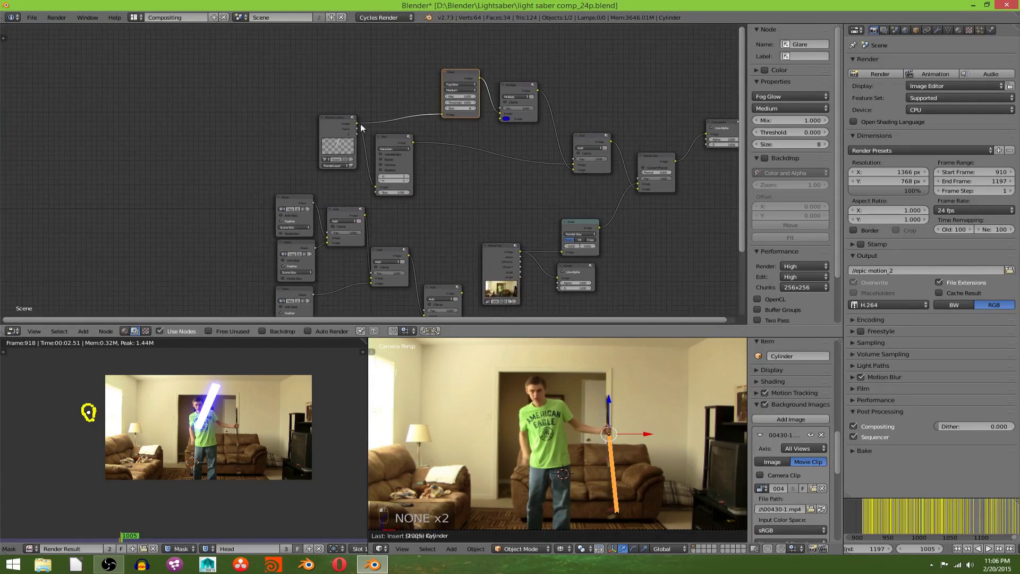
drag(339, 128, 285, 119)
drag(387, 142, 344, 134)
Step: Insert an Alpha Over node between the Blur and Add nodes, with the Blur output feeding its second image input
key(shift+a)
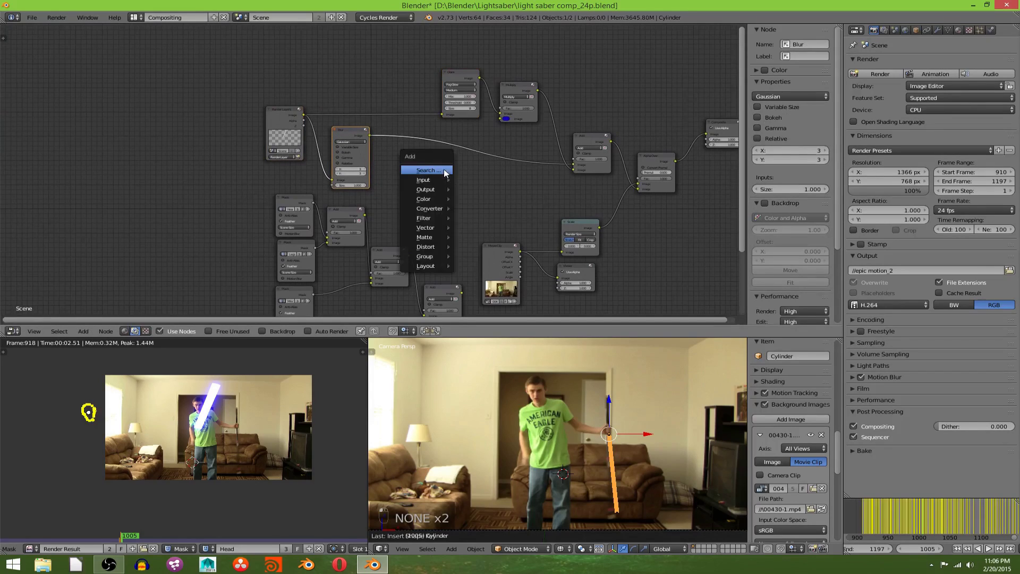
click(444, 169)
text(alph)
key(Return)
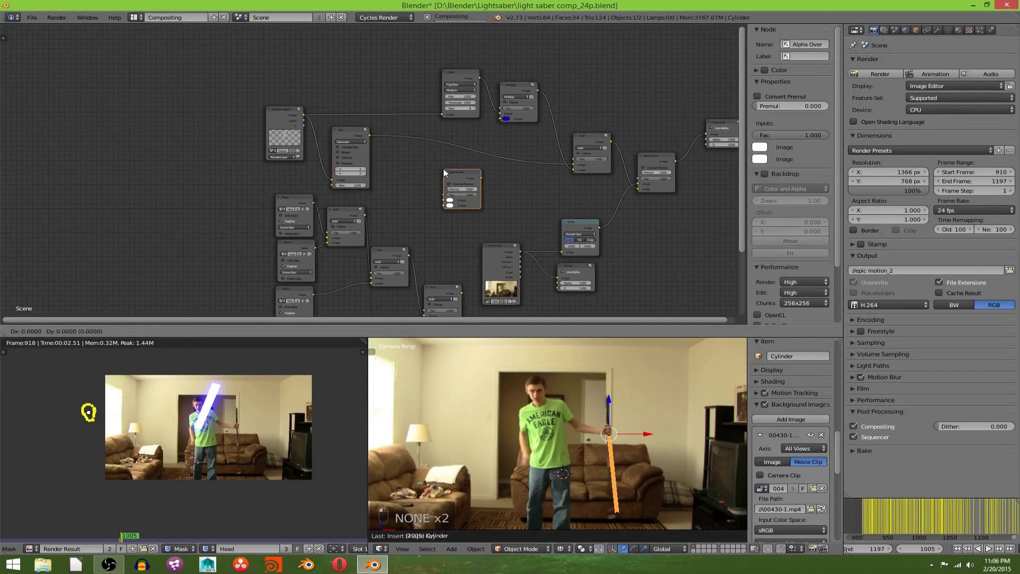
click(423, 176)
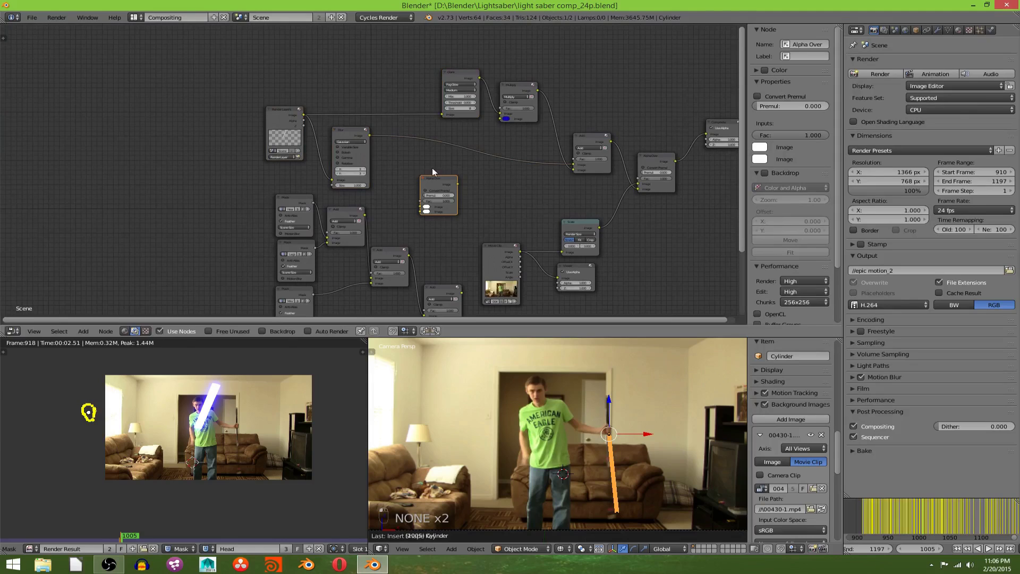
drag(437, 181, 446, 144)
drag(369, 135, 430, 173)
Step: Set the Alpha Over node's first image color to black and make it fully transparent
scroll(430, 174, up, 2)
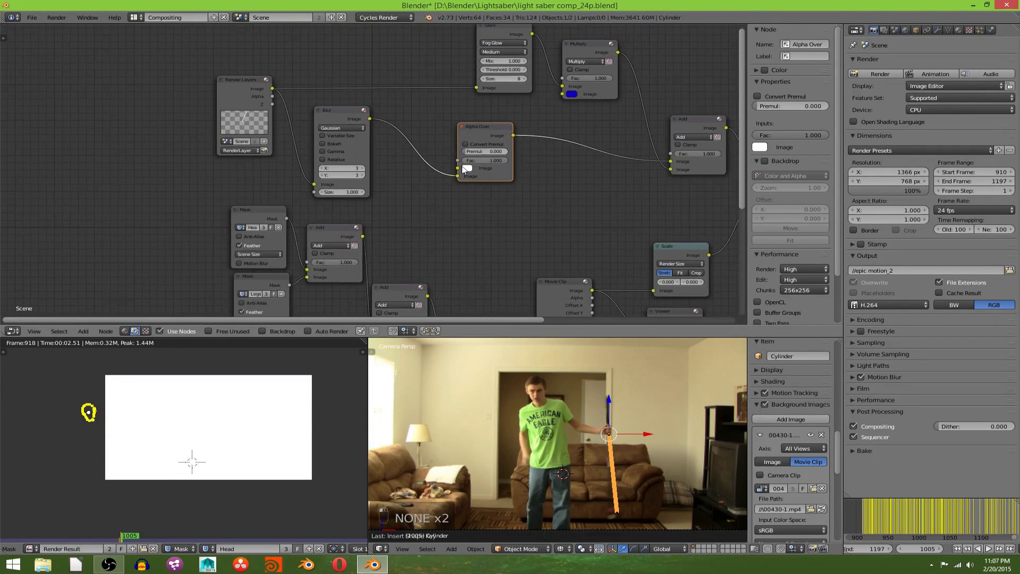
click(467, 168)
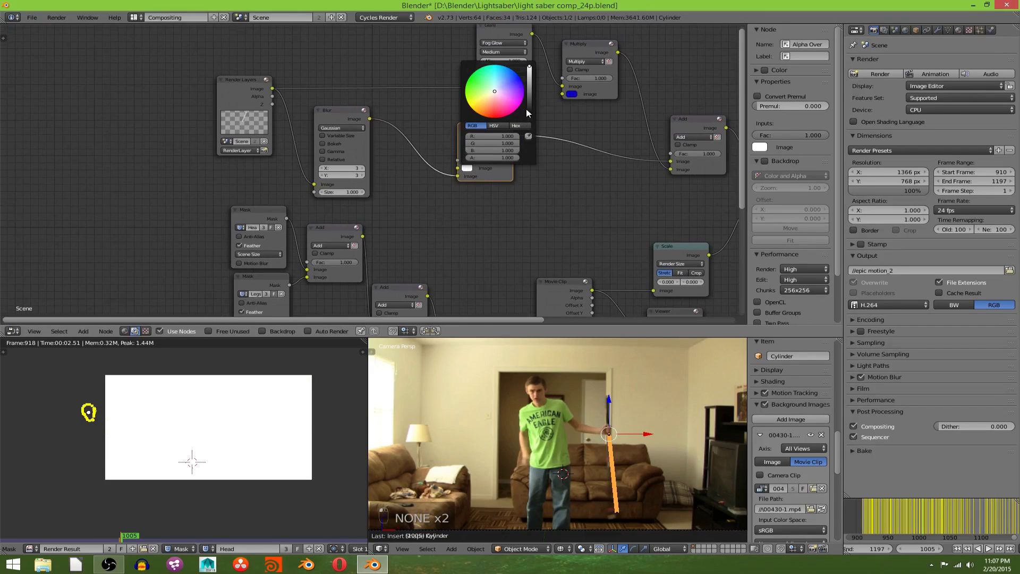
drag(528, 113, 529, 119)
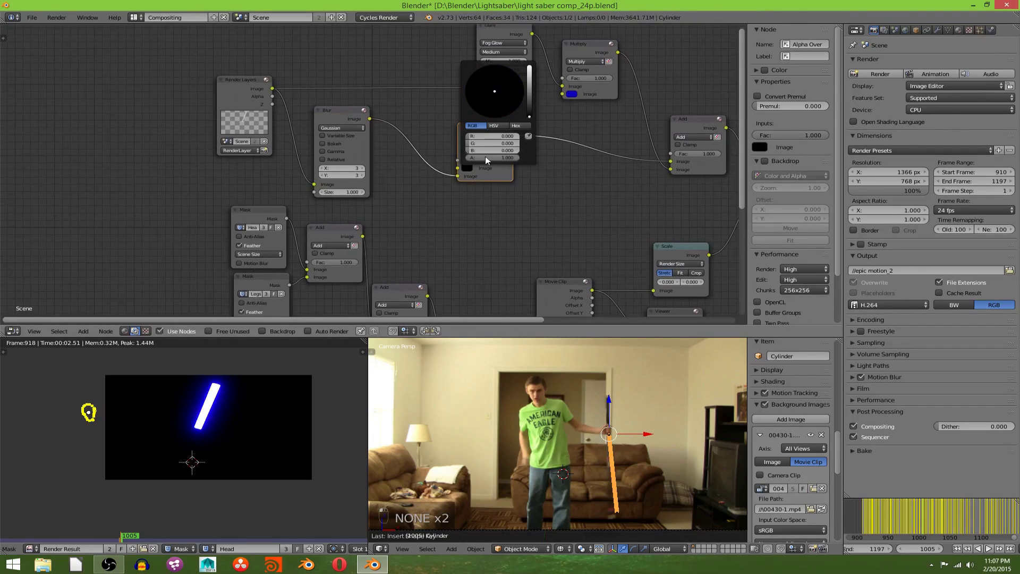
drag(509, 158, 468, 158)
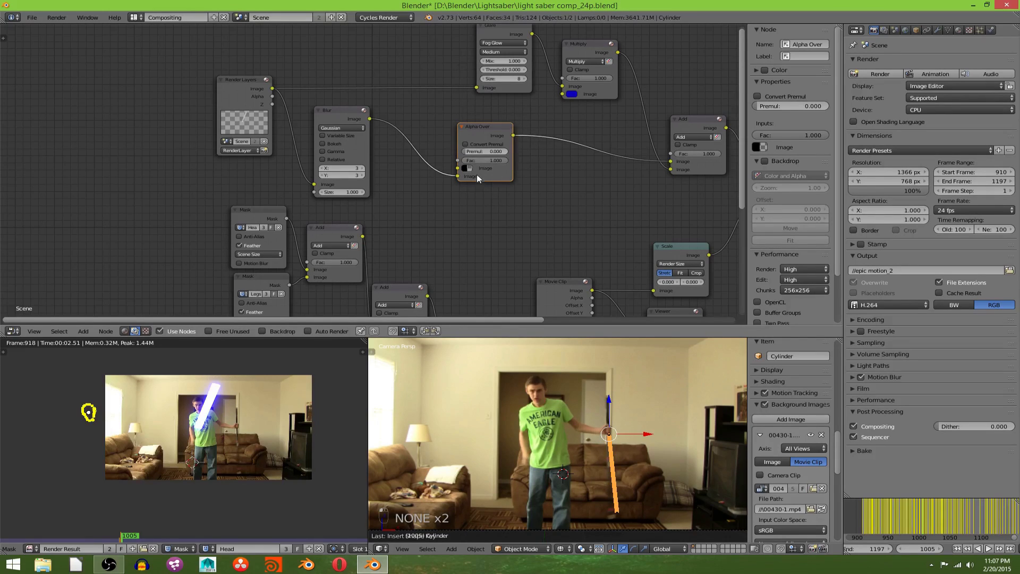
Step: Connect the combined mask output of the last Add node to the Alpha Over node's Fac input
scroll(425, 244, down, 3)
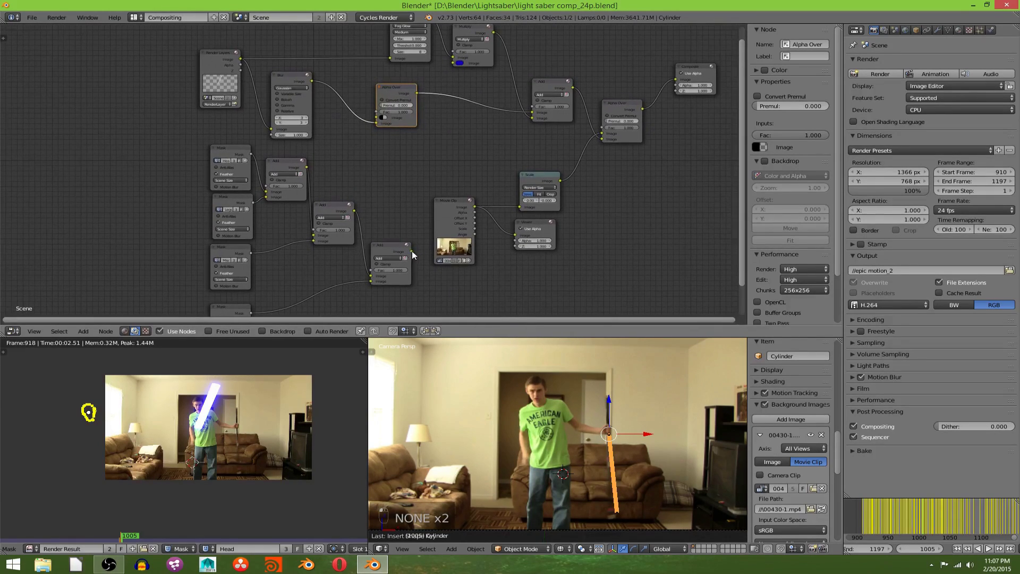
drag(413, 255, 415, 255)
drag(363, 130, 378, 116)
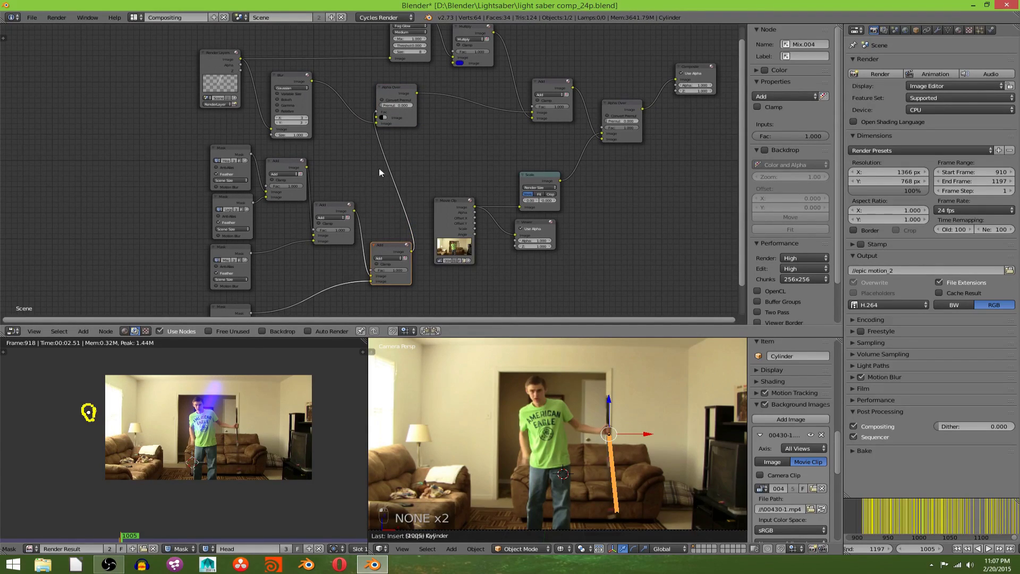
Step: Duplicate the Alpha Over node and insert the copy between the Render Layers and Glare nodes
middle_drag(388, 140, 417, 209)
scroll(439, 199, up, 3)
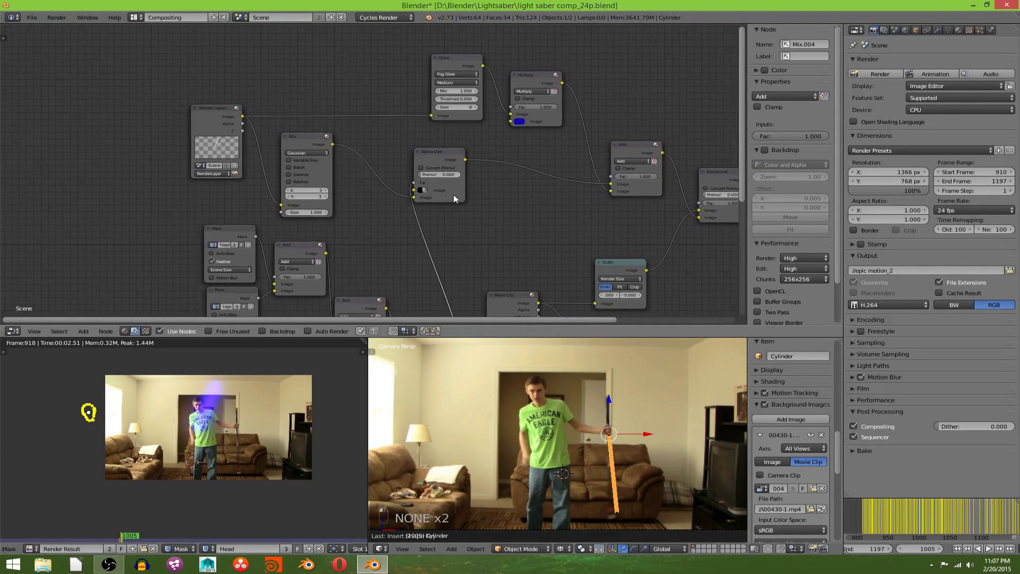
click(454, 197)
key(shift+d)
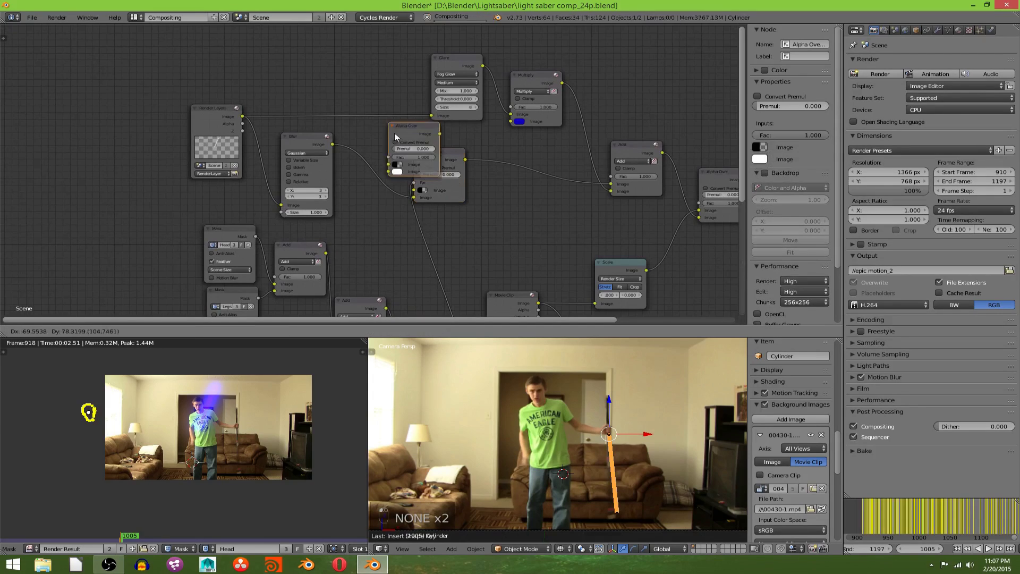
click(375, 106)
scroll(458, 221, down, 1)
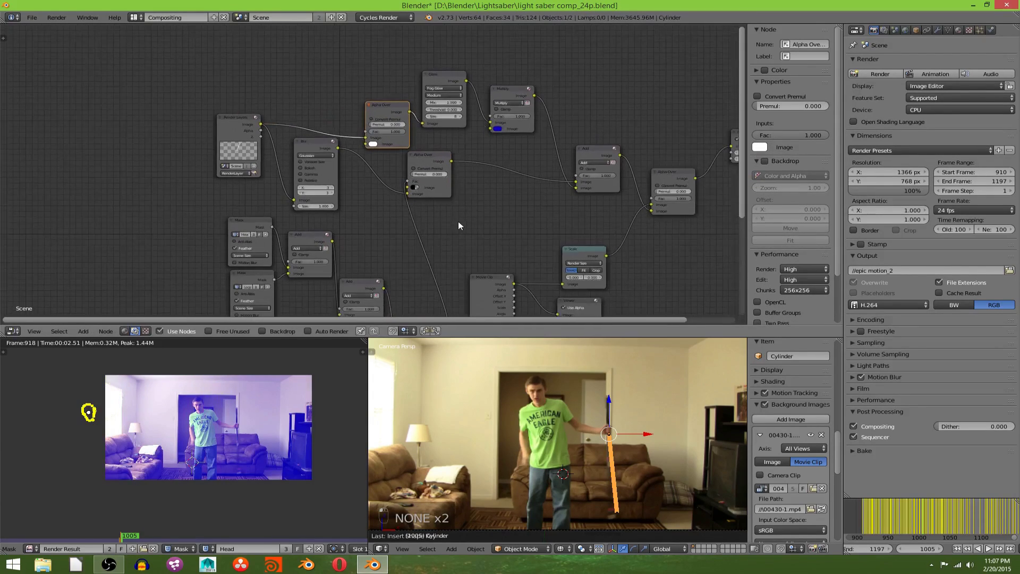
shift+scroll(457, 225, down, 5)
scroll(371, 125, down, 2)
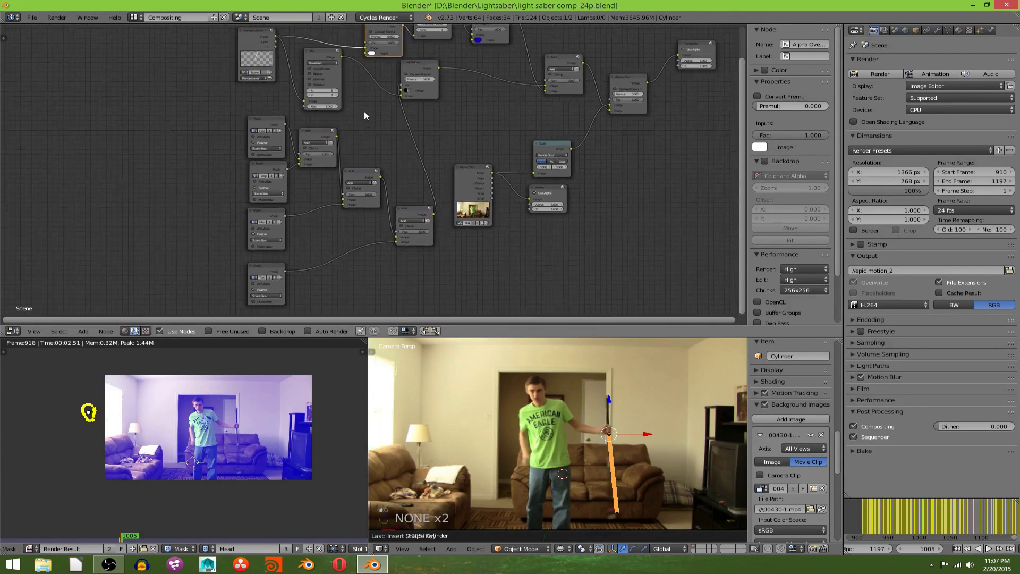
Step: Add a reroute point on the combined mask link and connect it to the duplicated Alpha Over node's Fac input
middle_drag(370, 68, 388, 90)
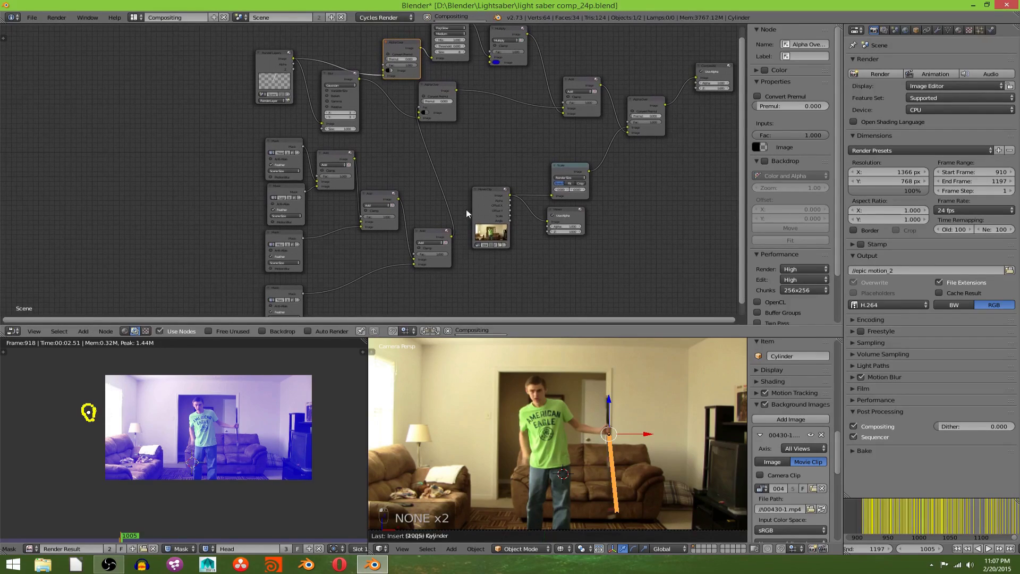
drag(272, 64, 279, 32)
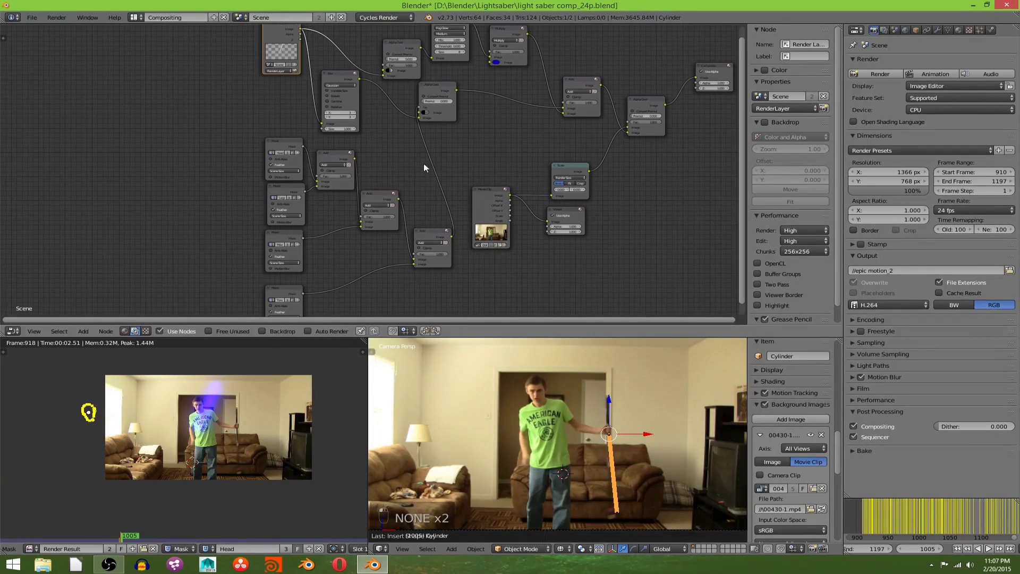
mouse_move(414, 163)
shift+mouse_down()
mouse_move(467, 169)
mouse_move(374, 126)
mouse_move(365, 75)
mouse_move(382, 66)
shift+mouse_up()
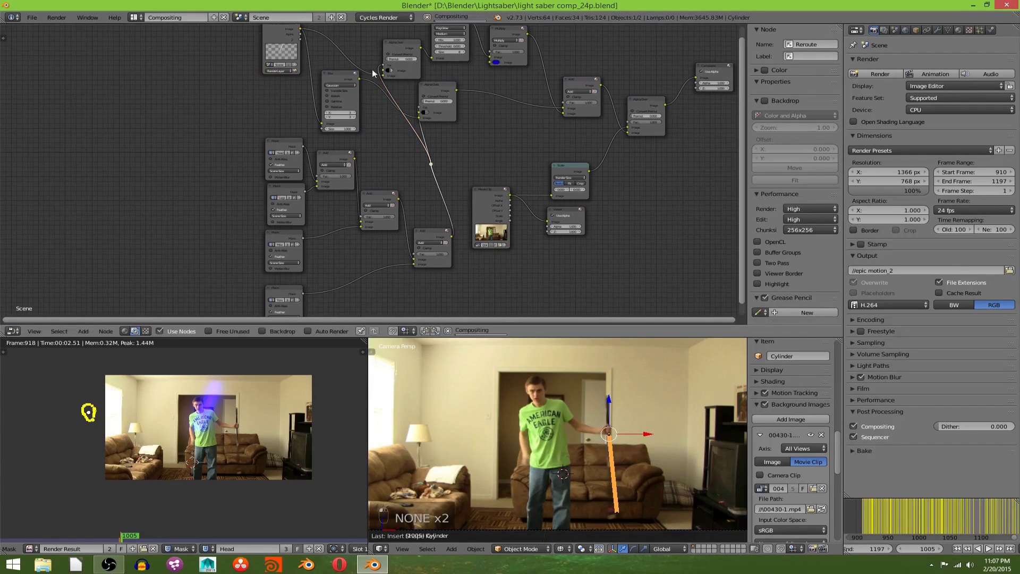
middle_drag(386, 127, 466, 148)
Step: Move the mask nodes and their Add nodes away from the rest of the tree and reposition the reroute point
scroll(377, 170, down, 3)
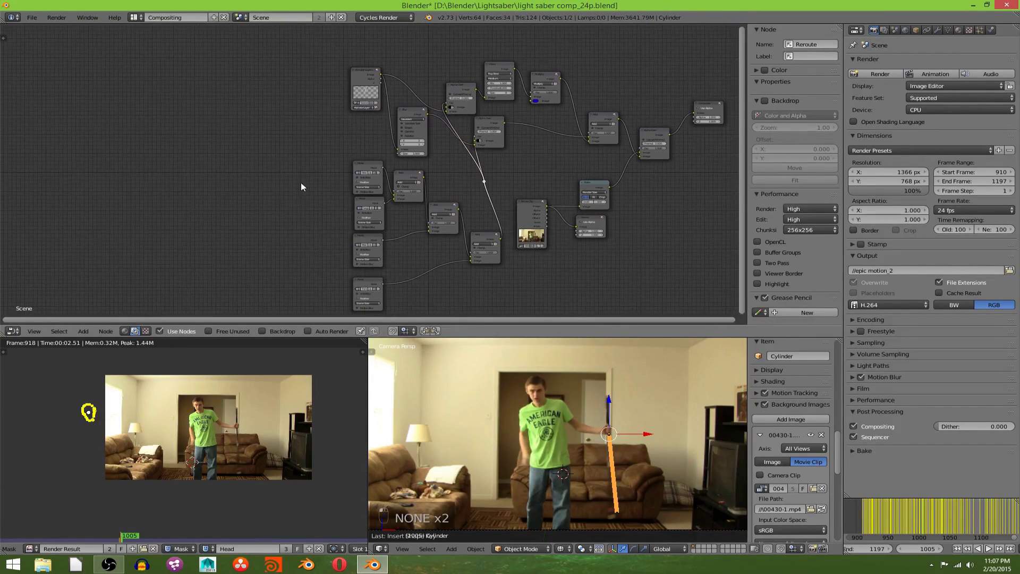
drag(300, 187, 476, 309)
shift+click(484, 243)
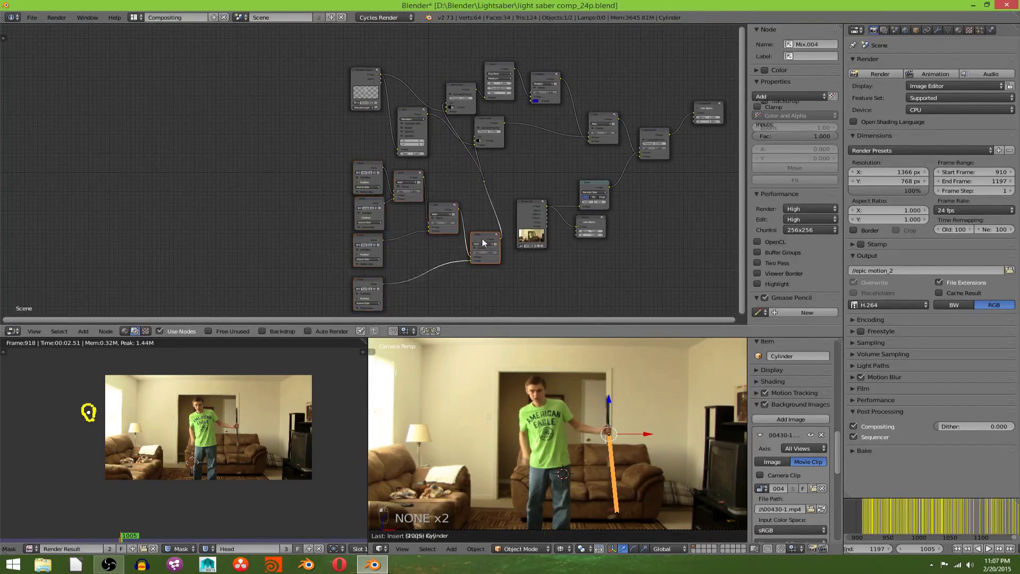
key(ctrl+z)
key(ctrl+z)
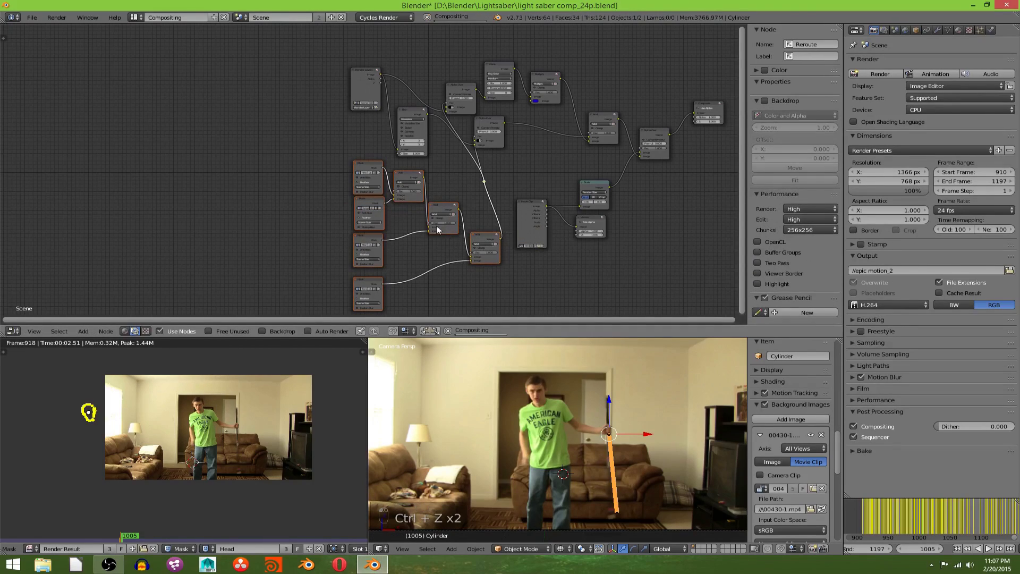
drag(436, 225, 249, 211)
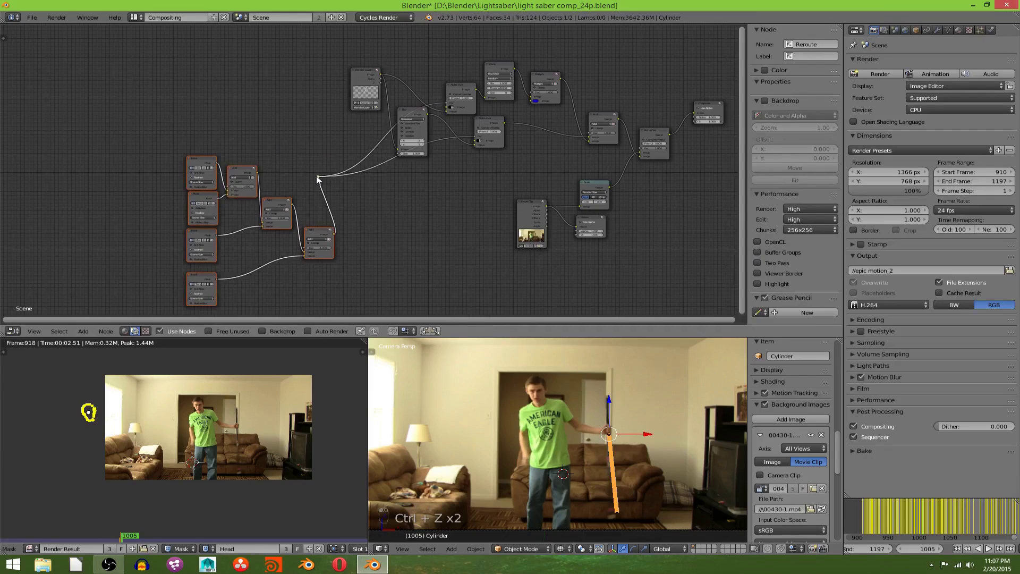
click(317, 177)
drag(328, 184, 374, 156)
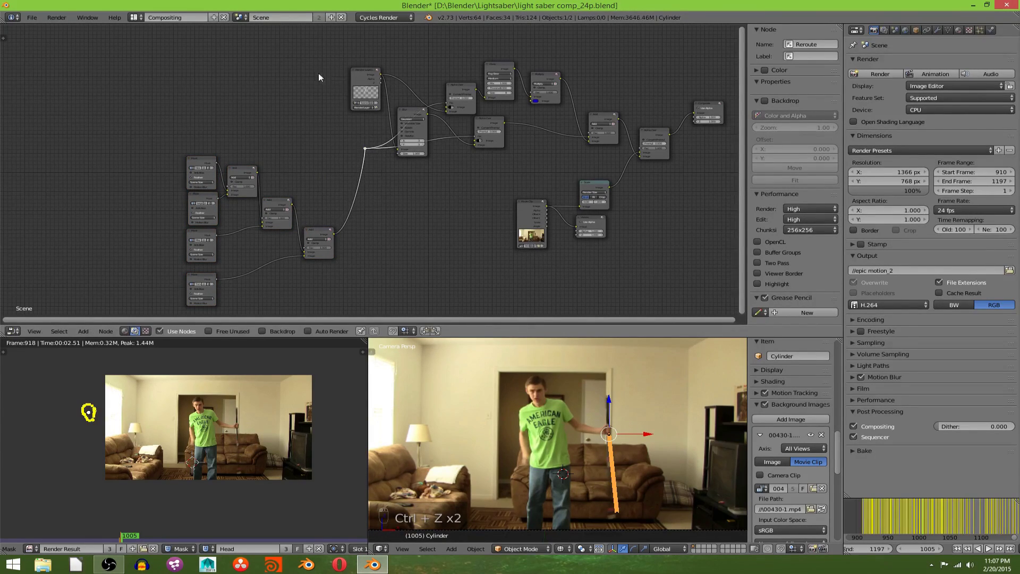
Step: Spread out the Render Layers and Blur nodes so the links around the reroute point are clear
scroll(317, 72, up, 3)
middle_drag(333, 107, 302, 135)
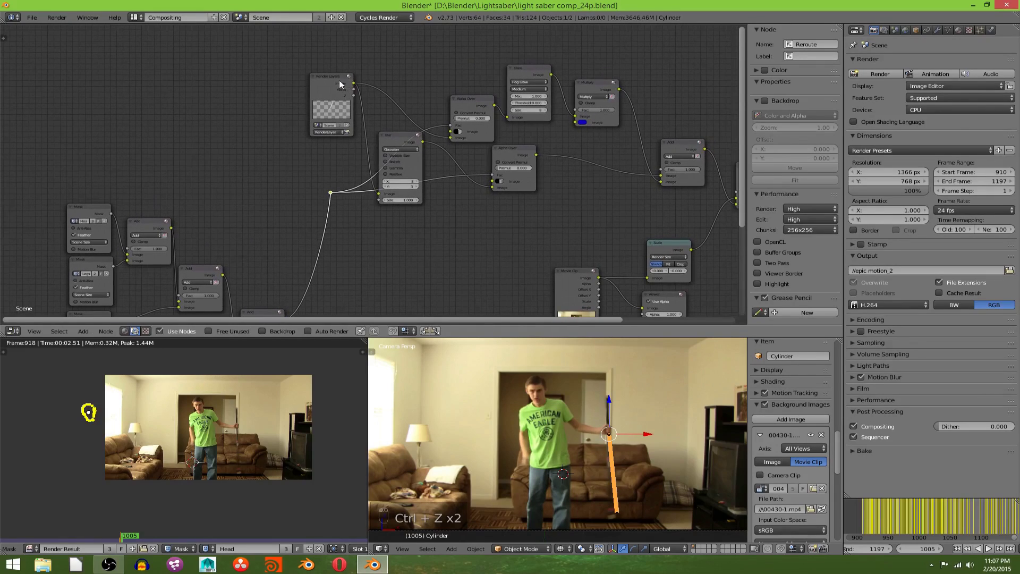
drag(340, 84, 277, 117)
drag(395, 138, 414, 219)
scroll(513, 187, down, 3)
middle_drag(500, 176, 426, 146)
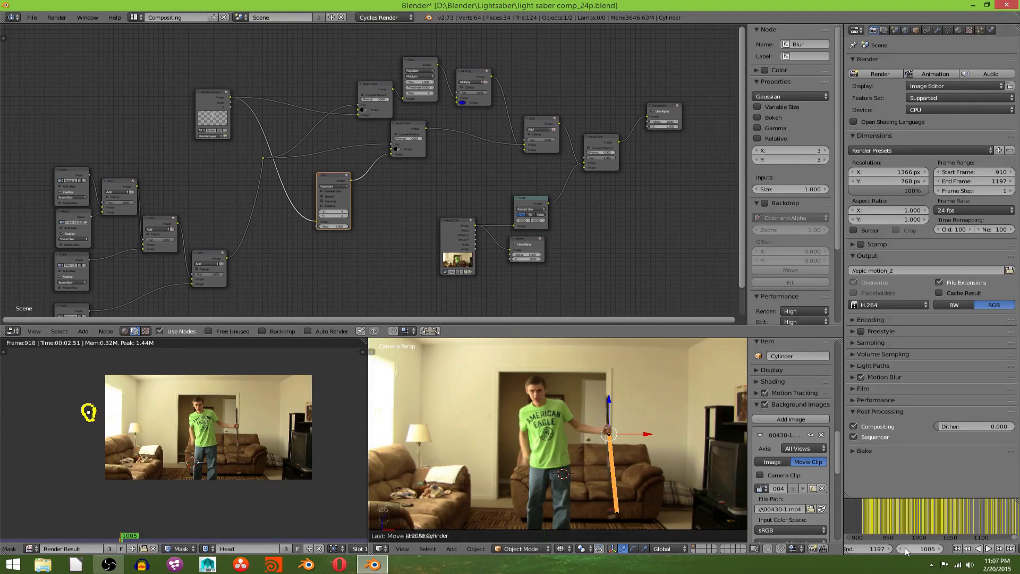
Step: Go to frame 958 and render the image
click(904, 518)
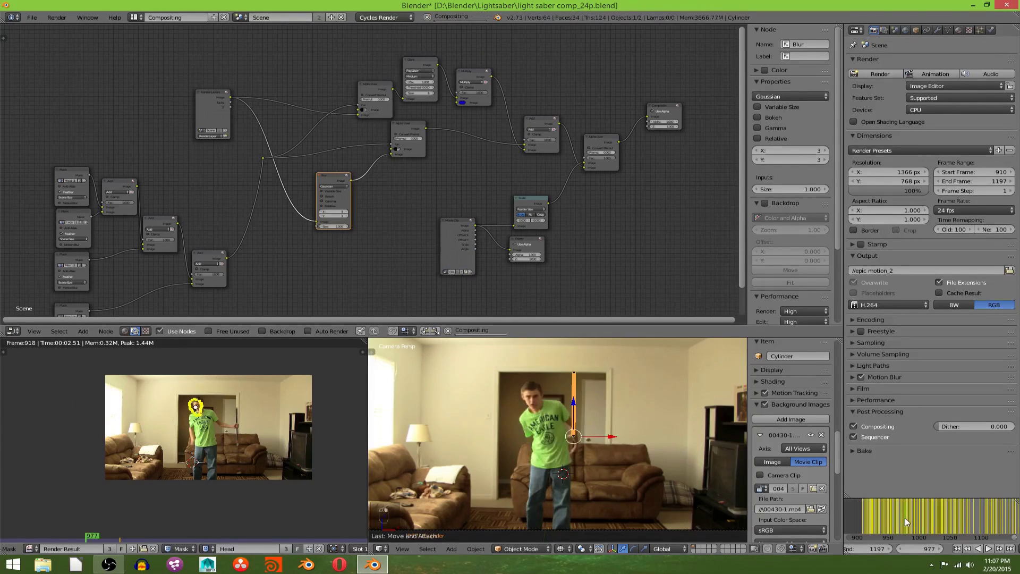
click(932, 517)
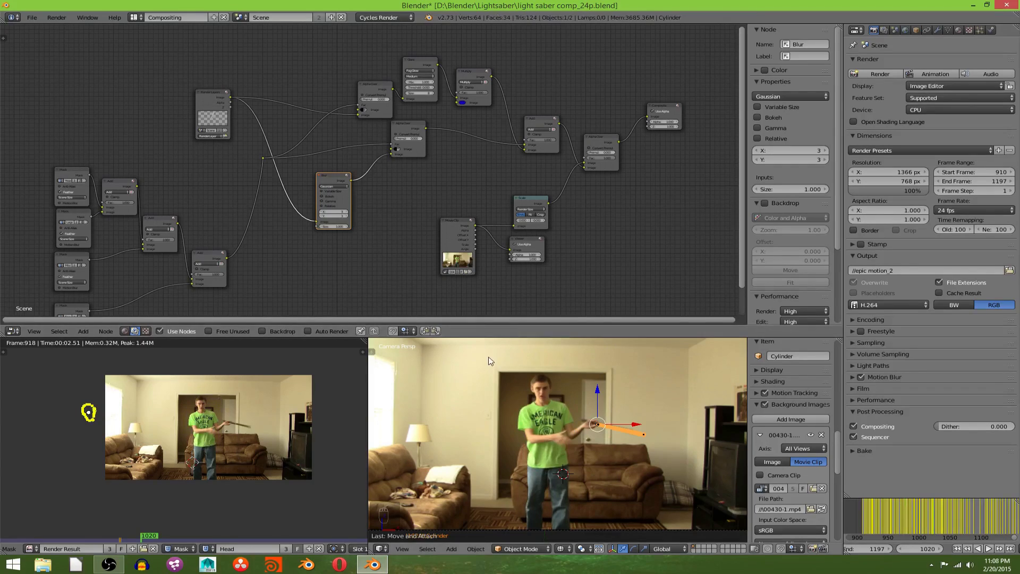
click(893, 518)
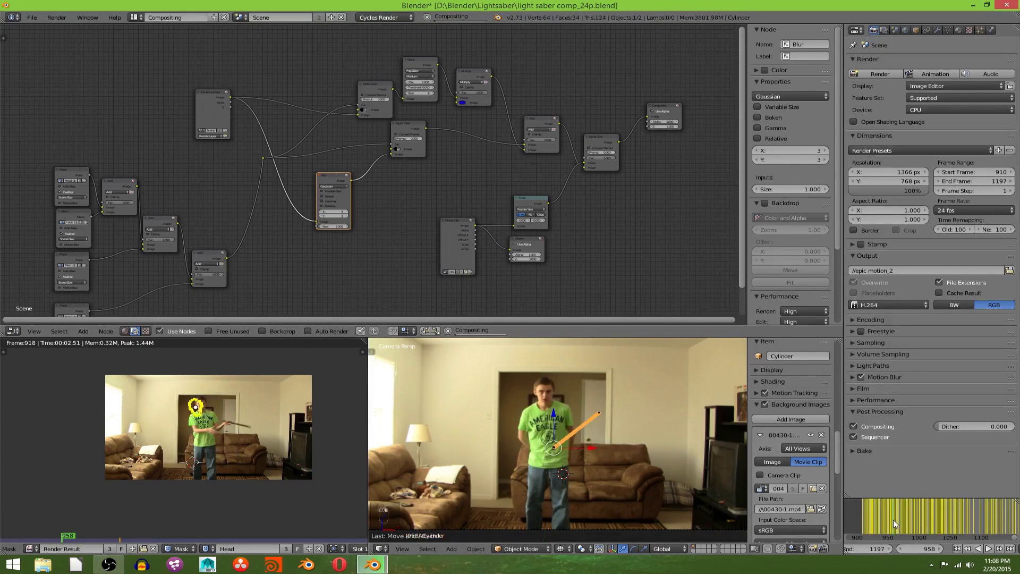
click(57, 18)
click(74, 30)
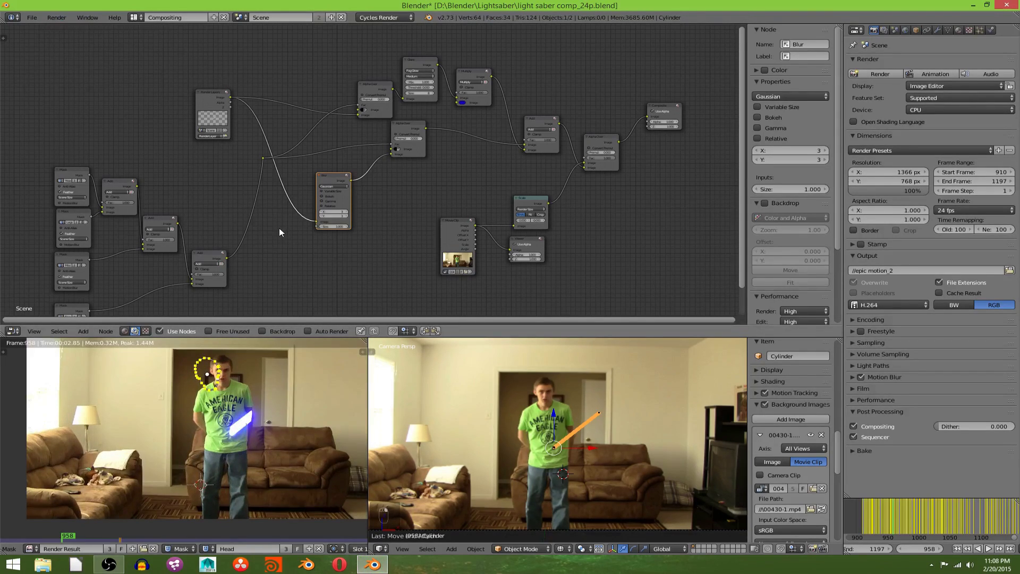
Step: Insert an Invert node between the last Add node and the reroute point, and inspect the blade in the render
key(shift+a)
click(308, 251)
text(inver)
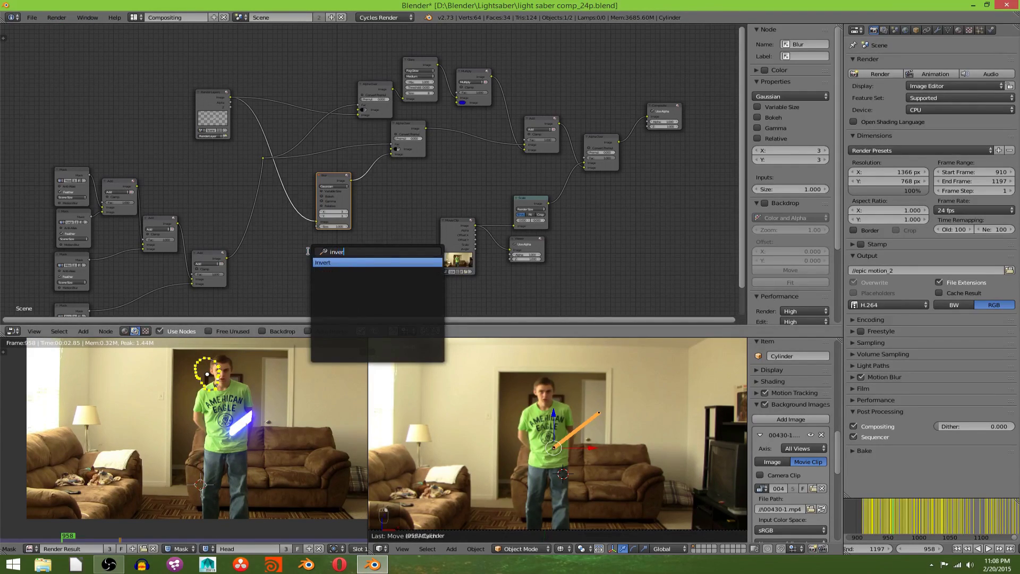
key(Return)
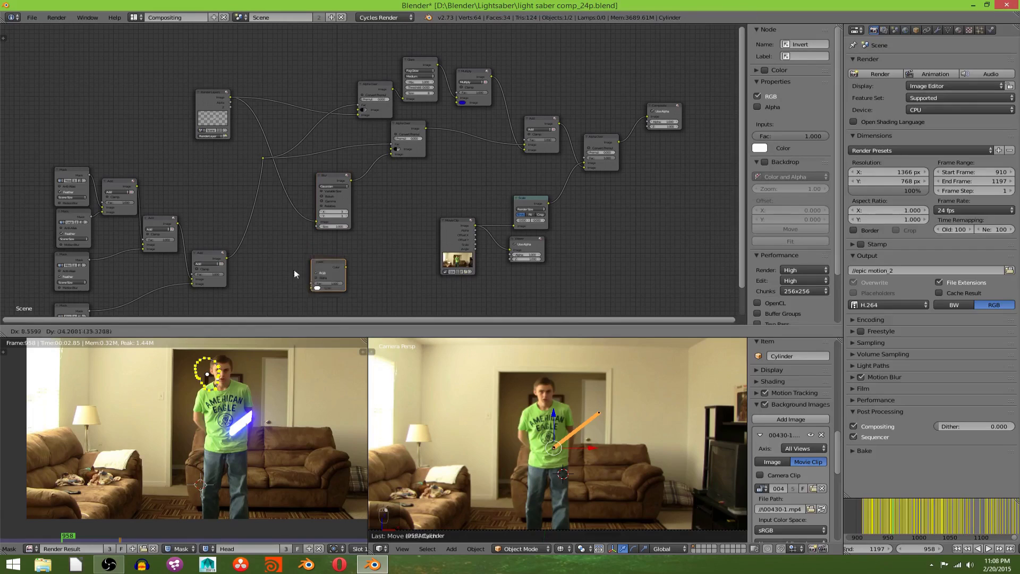
click(244, 222)
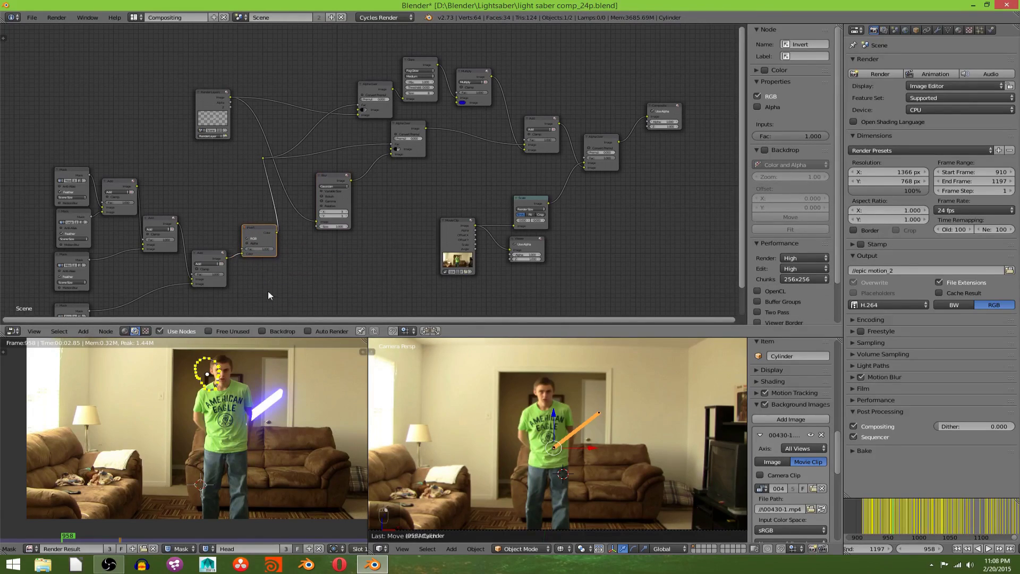
scroll(277, 439, up, 4)
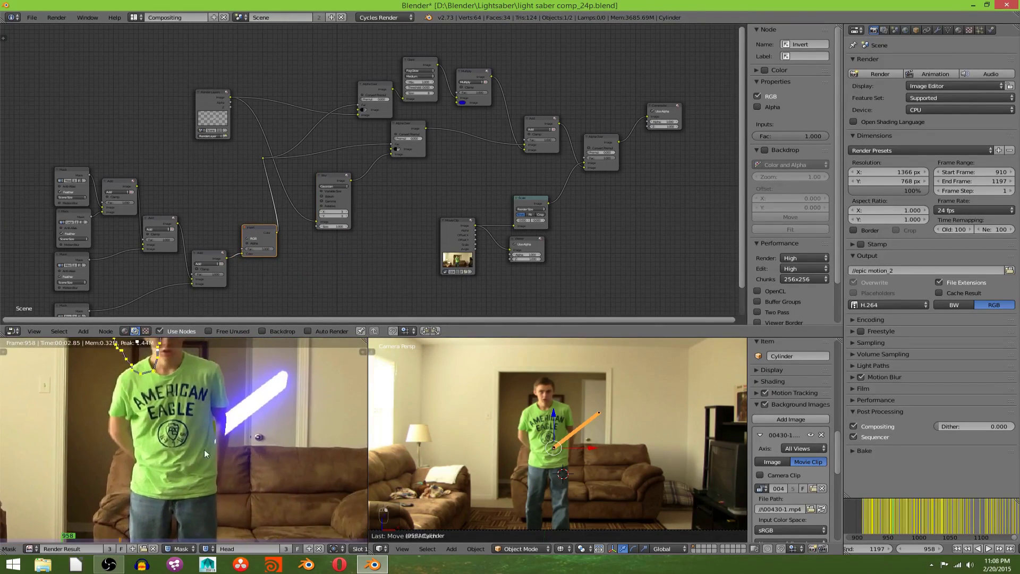
scroll(212, 442, up, 3)
middle_drag(222, 434, 169, 452)
scroll(237, 429, down, 3)
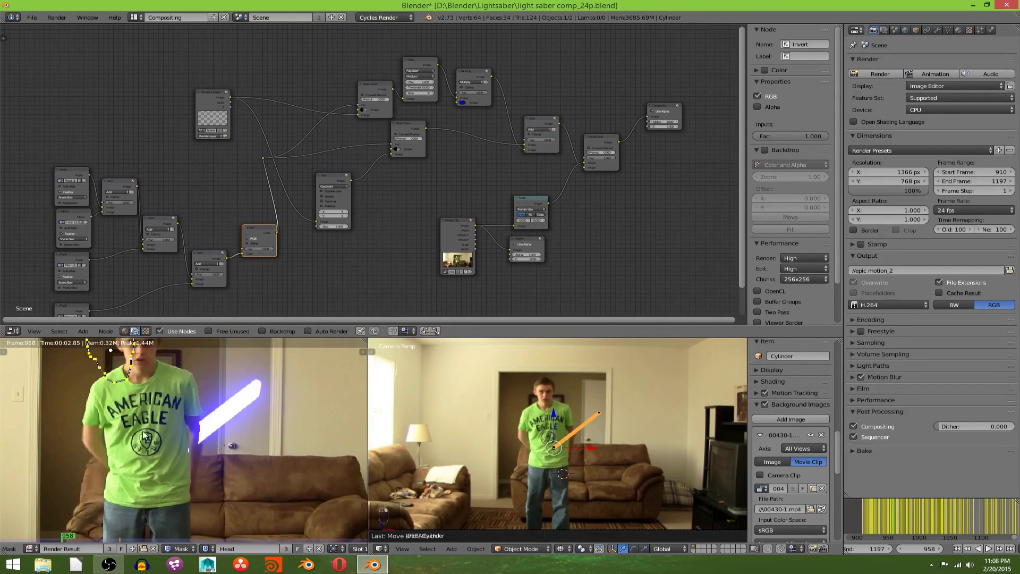
Step: Move the reroute point closer to the two Alpha Over nodes
scroll(291, 269, up, 2)
middle_drag(291, 268, 335, 229)
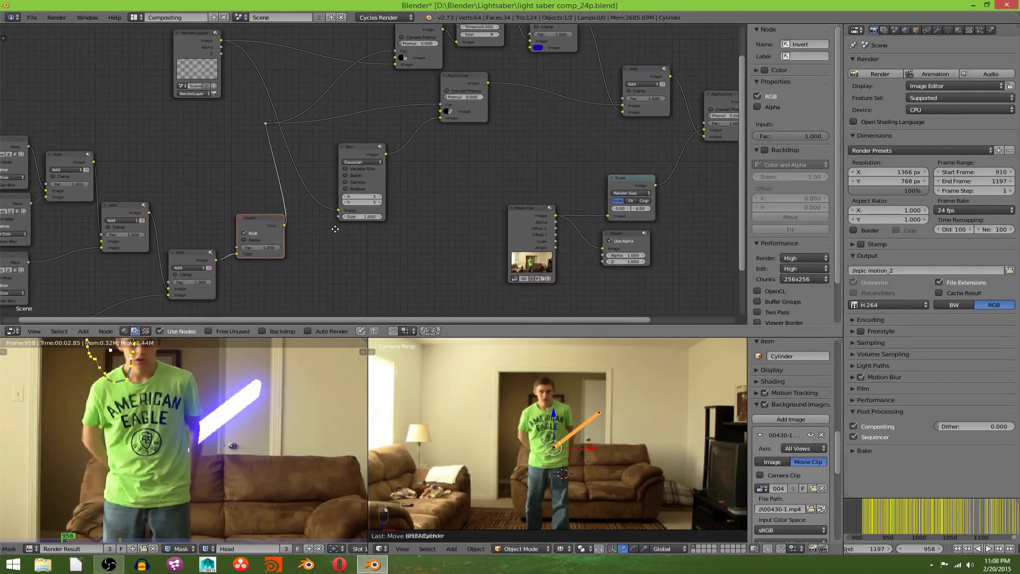
click(265, 123)
key(g)
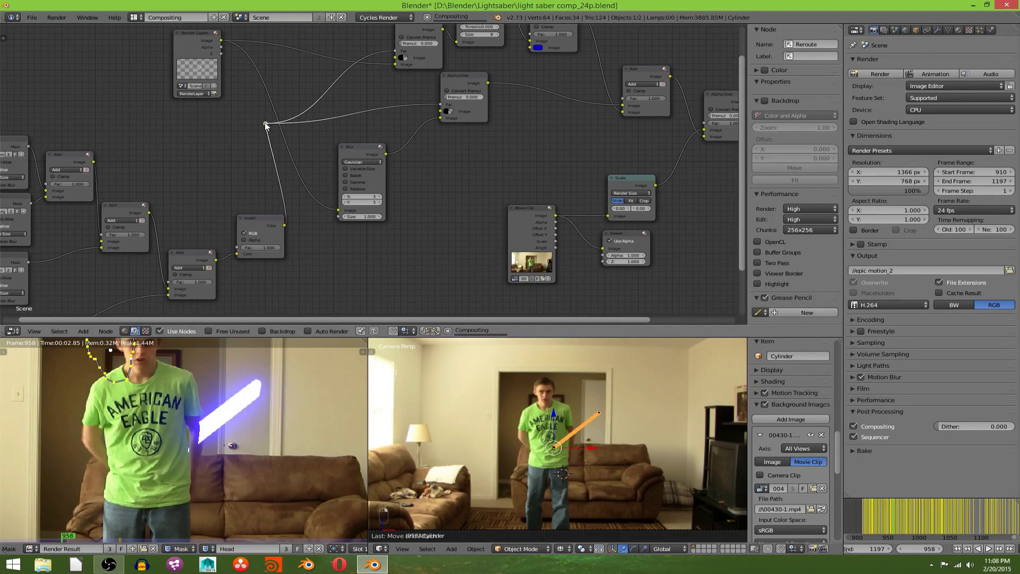
click(311, 124)
Step: Go to frame 962 and render the image
click(887, 512)
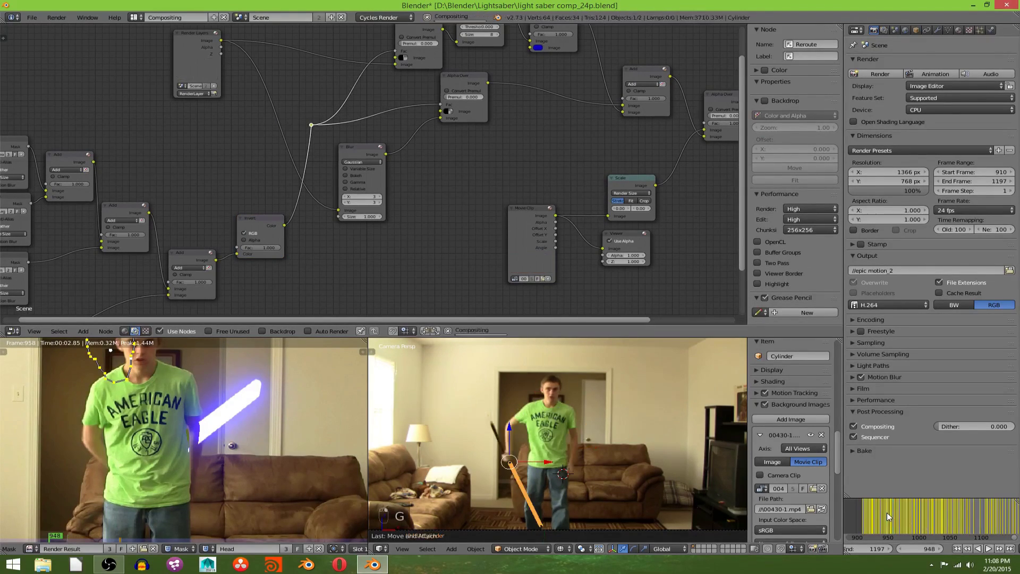
drag(884, 515, 897, 520)
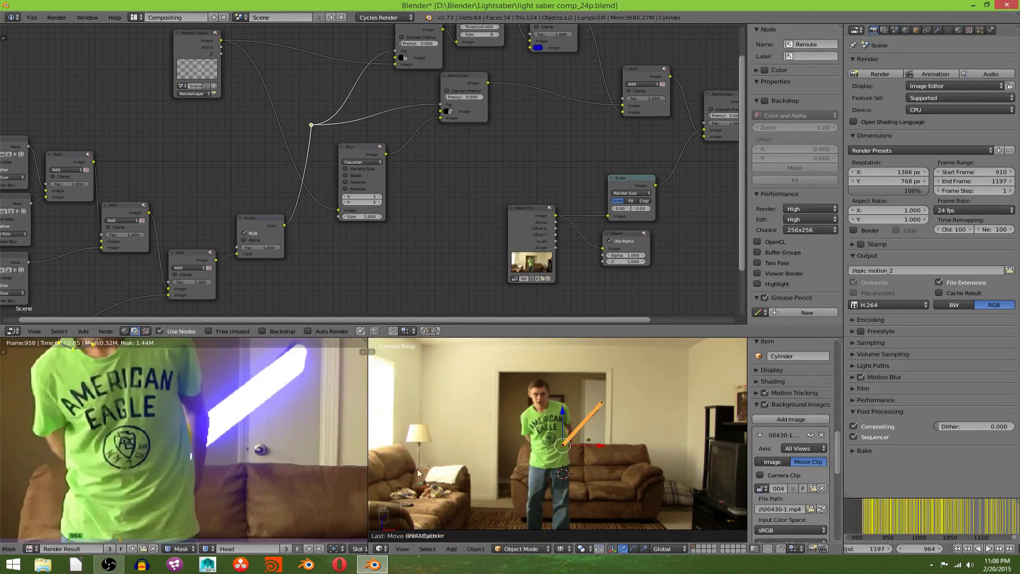
click(903, 551)
click(903, 552)
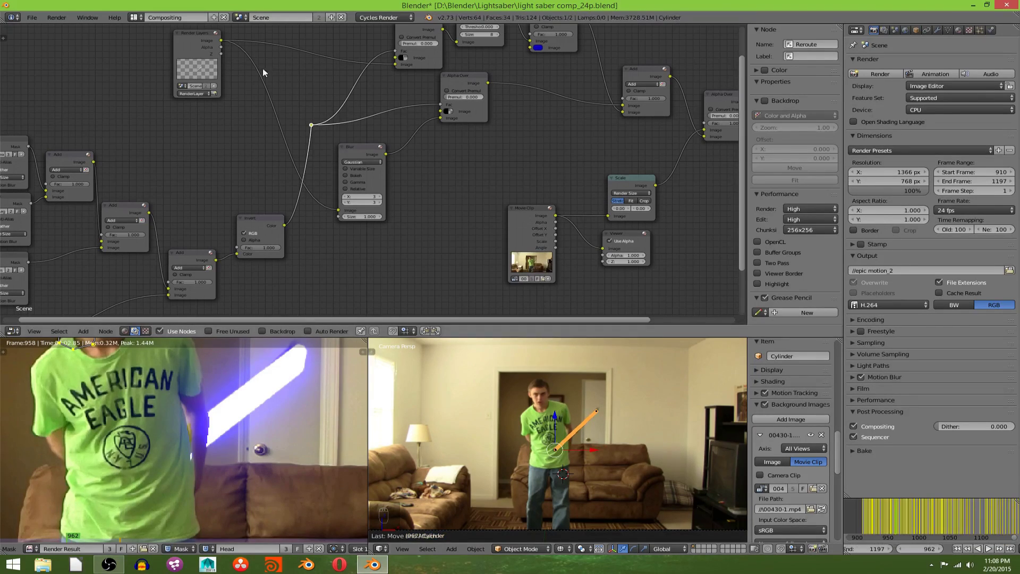
click(57, 18)
click(69, 26)
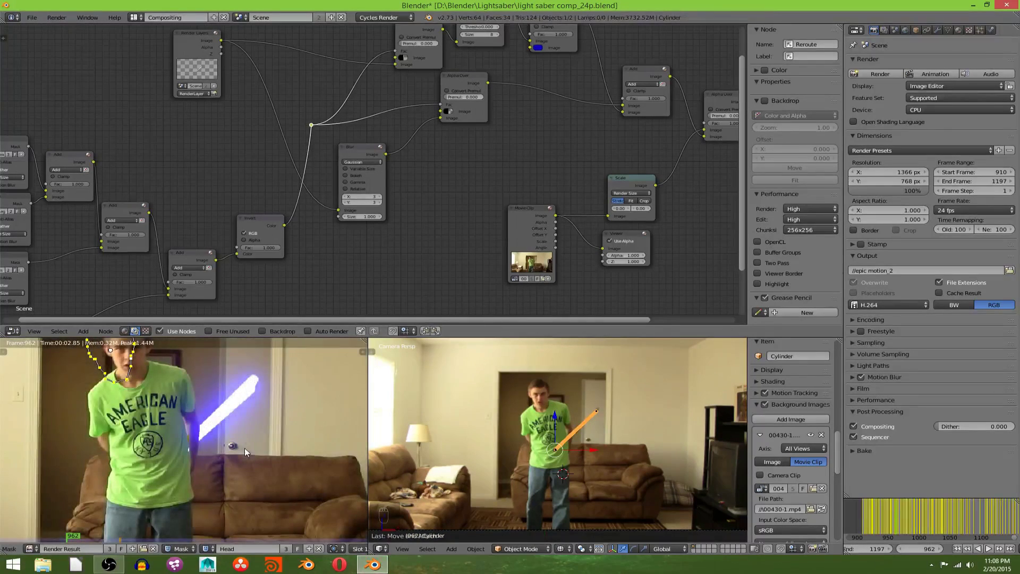
Step: Go to frame 920 and render the image
drag(935, 550, 899, 550)
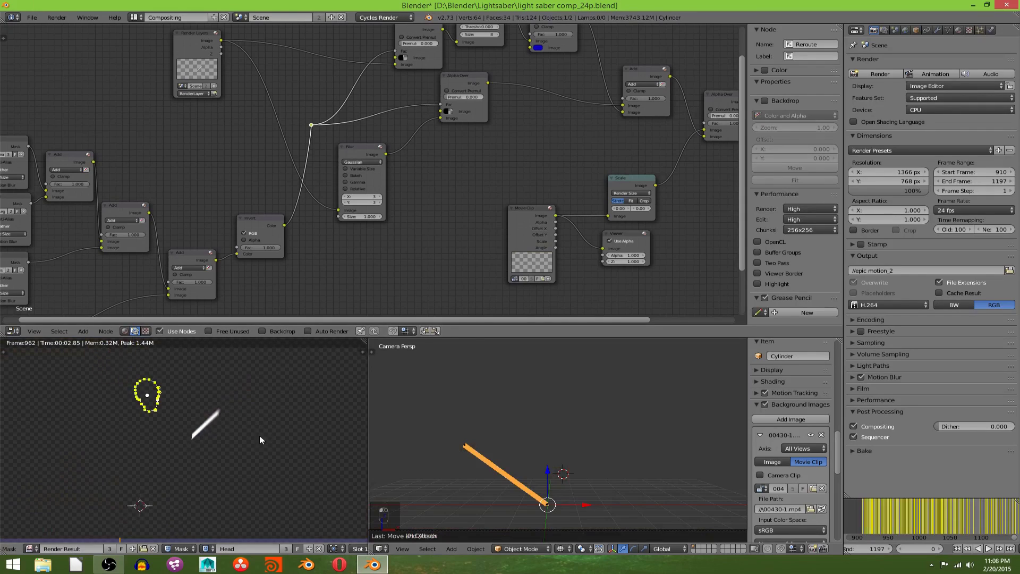
click(878, 526)
click(866, 520)
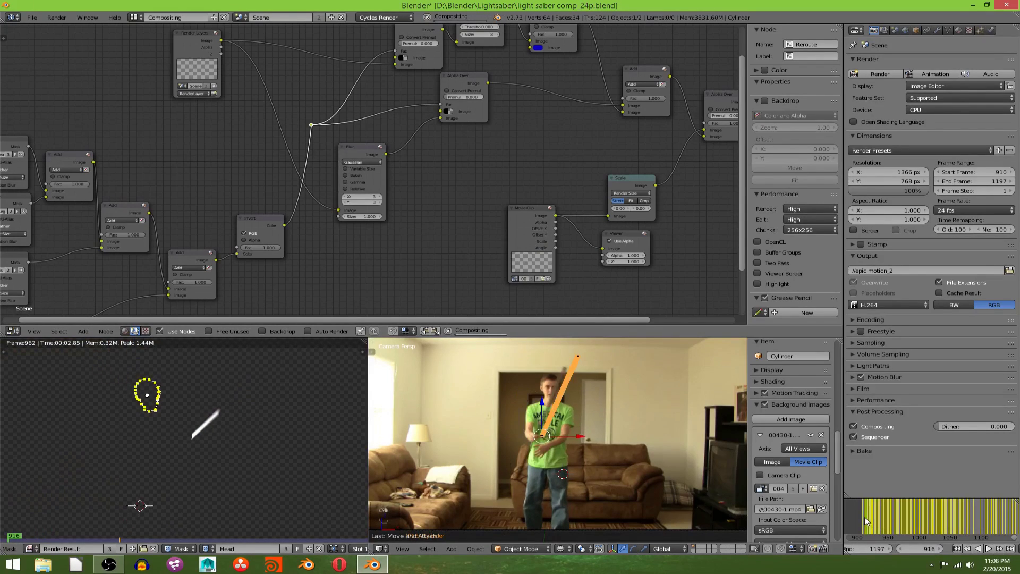
drag(877, 526, 869, 523)
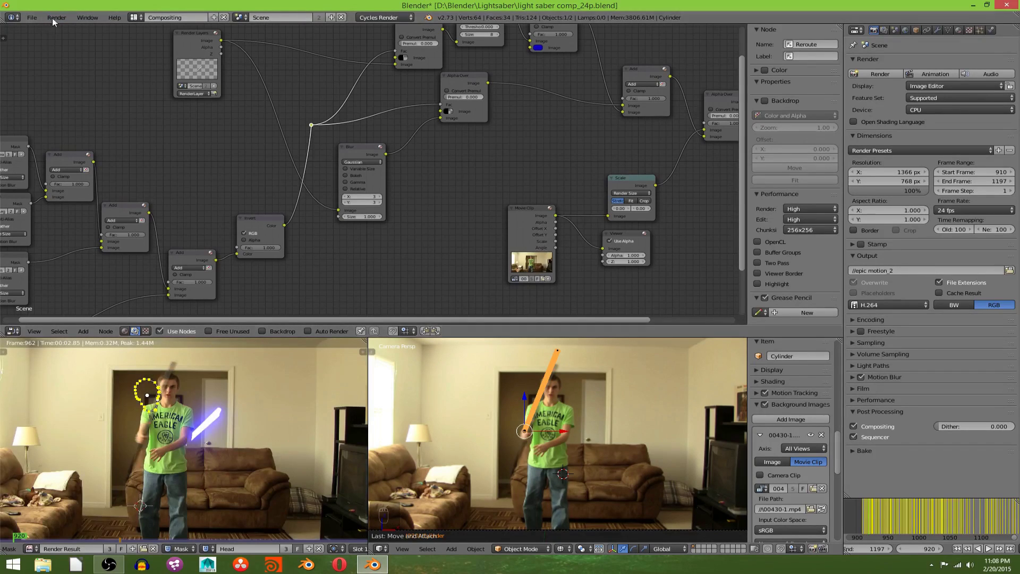
click(53, 17)
click(78, 31)
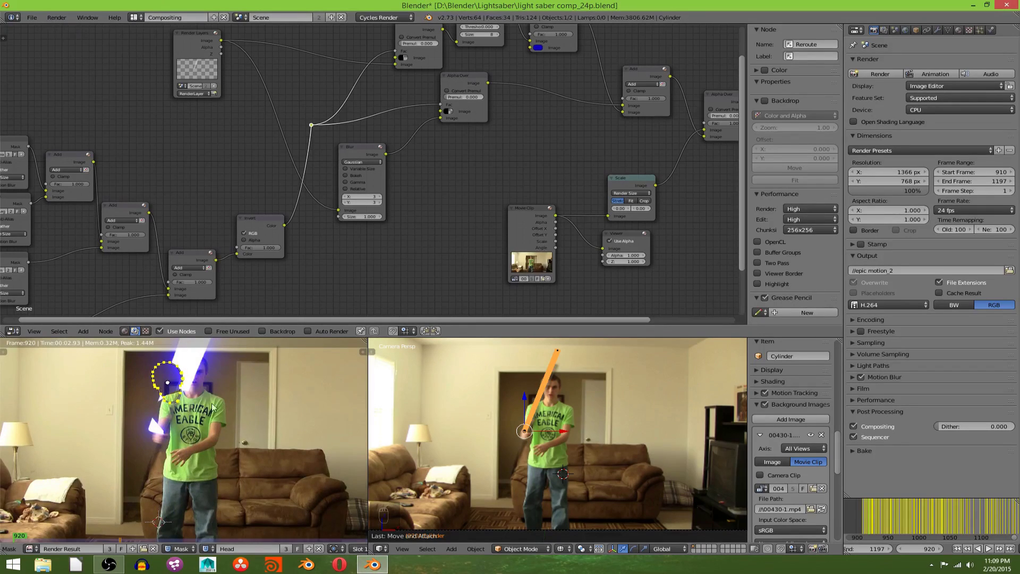
Step: At frame 910, move the Head mask off the footage and insert a shape key for it
click(958, 549)
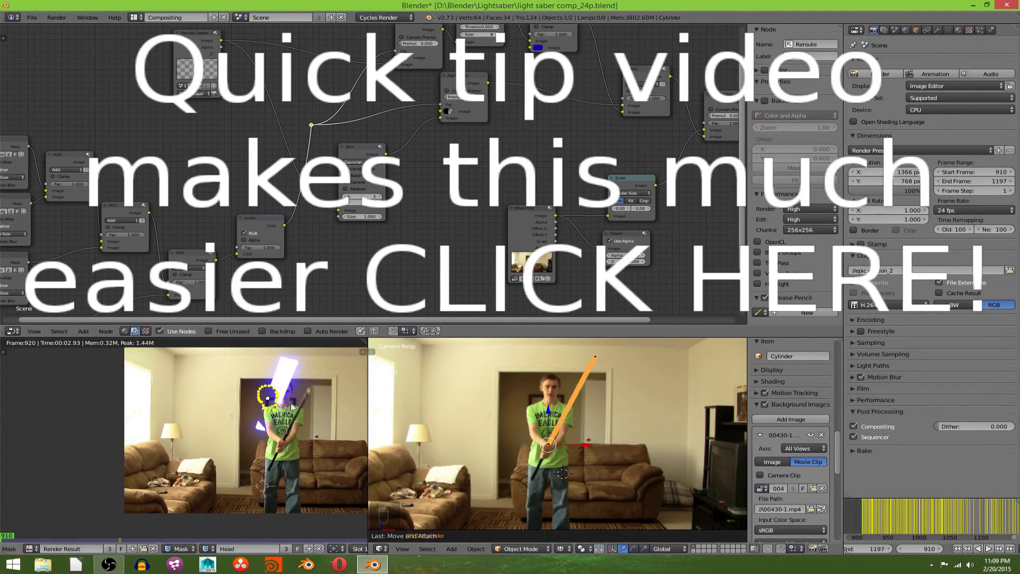
key(g)
click(125, 402)
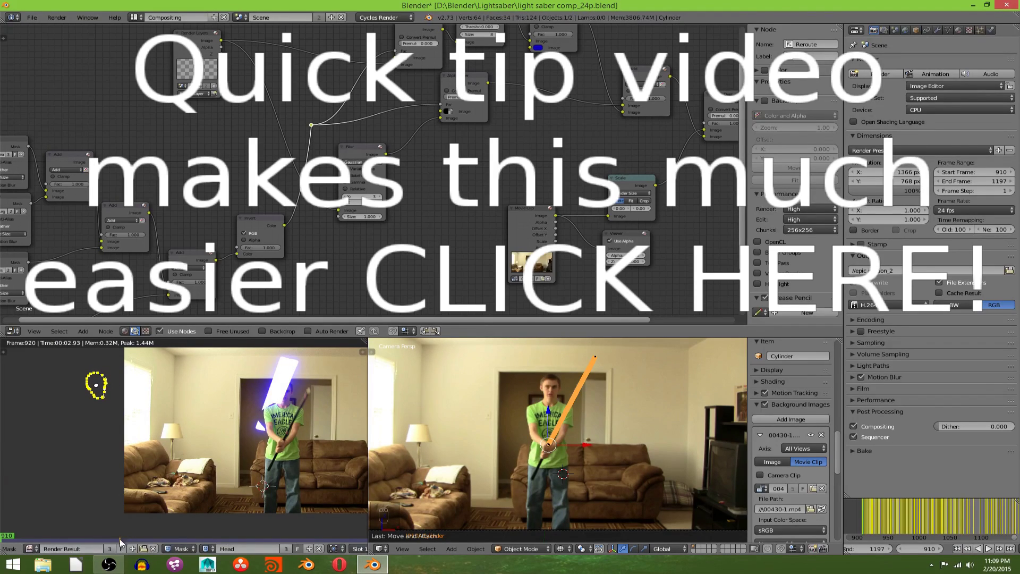
key(i)
Step: Go to frame 1000 and go through the masks, starting with Legs, to make the shoulders mask active
drag(871, 509, 919, 518)
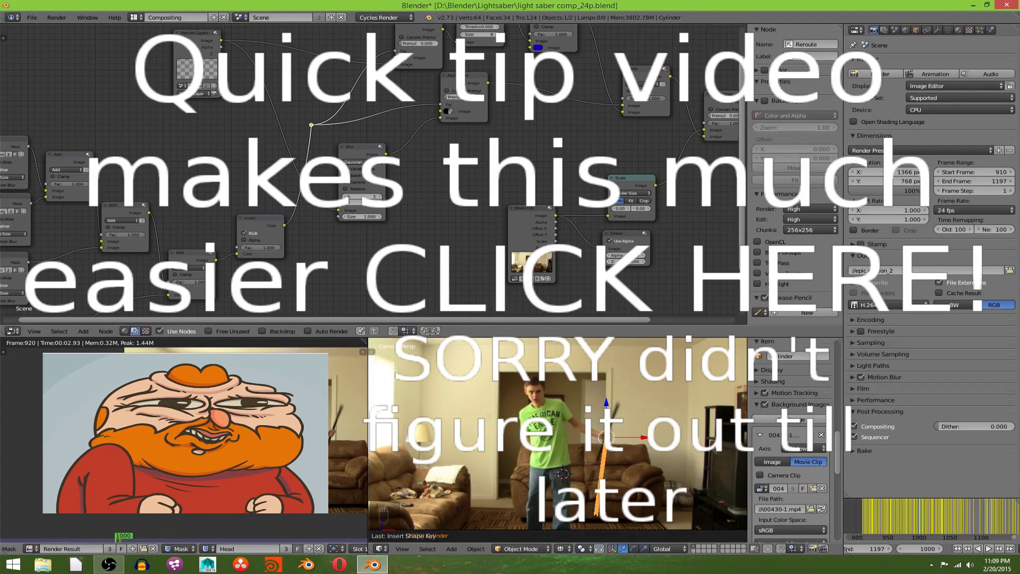
key(g)
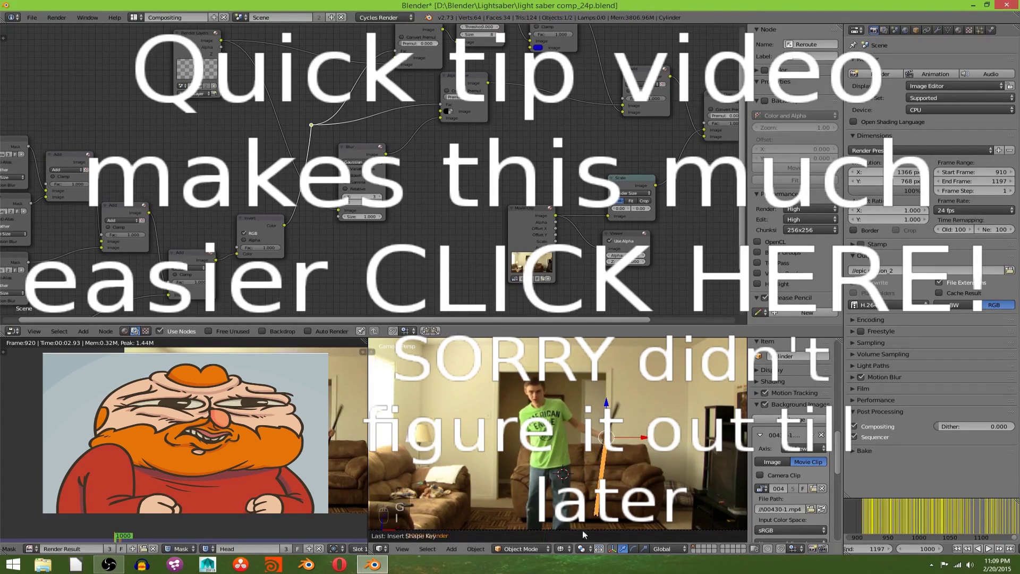
click(205, 549)
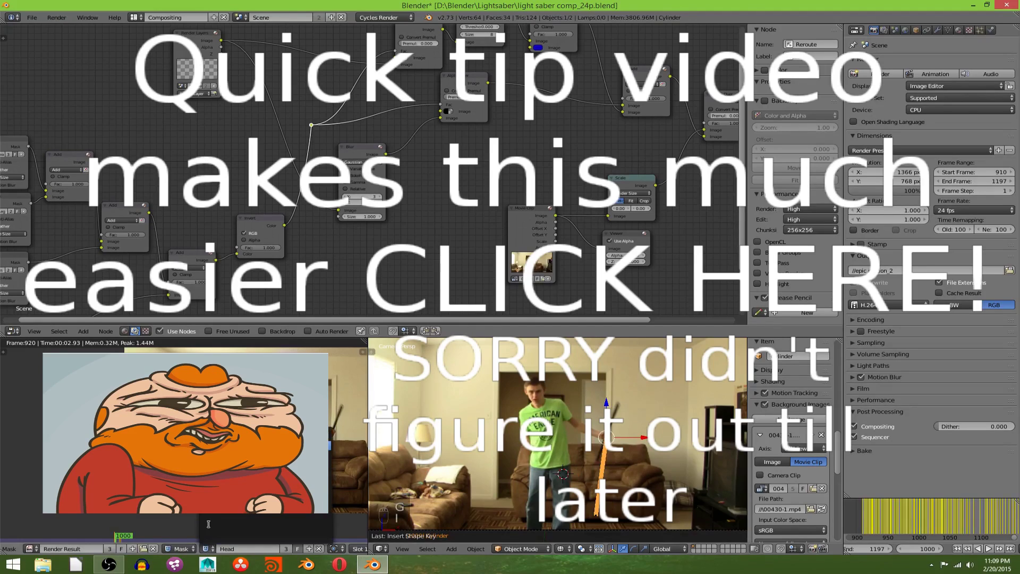
click(223, 455)
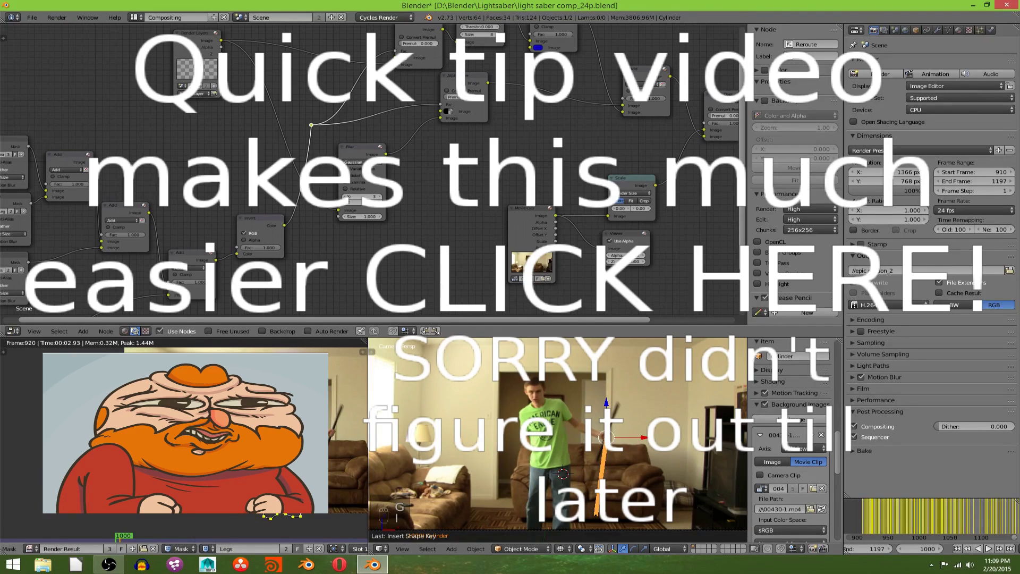
click(207, 549)
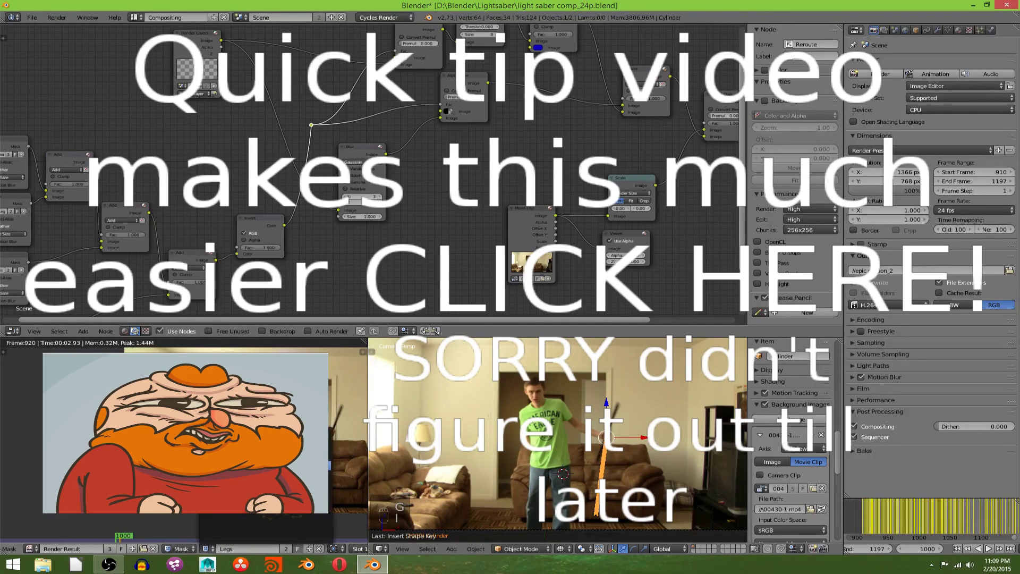
click(223, 465)
click(206, 548)
click(223, 475)
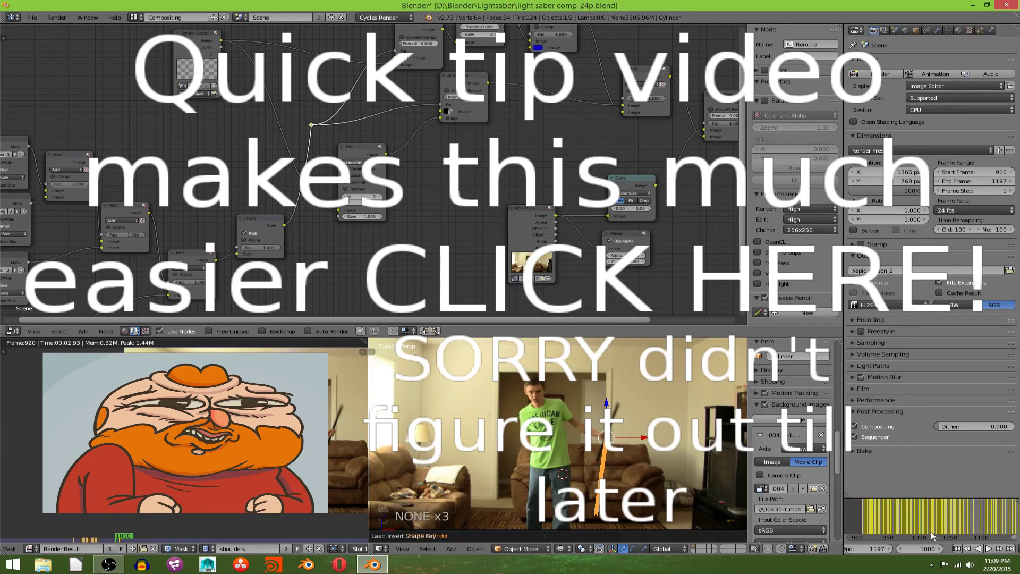
Step: Step back frame by frame to frame 978 to examine how the shoulders mask follows the actor
click(899, 551)
click(899, 550)
click(899, 550)
click(899, 551)
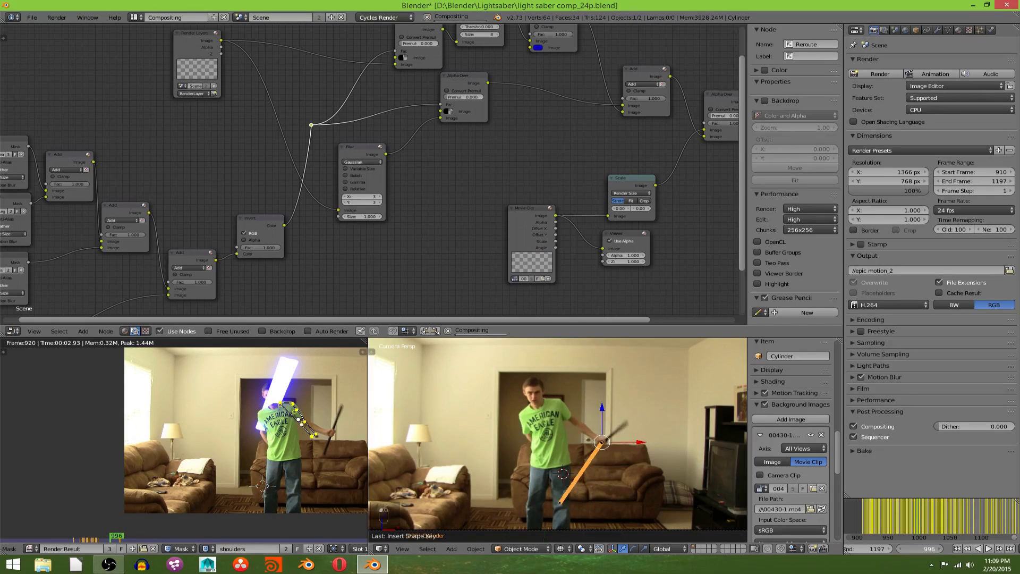
click(900, 551)
click(899, 551)
click(899, 551)
click(899, 551)
click(899, 551)
click(899, 551)
click(899, 550)
click(899, 550)
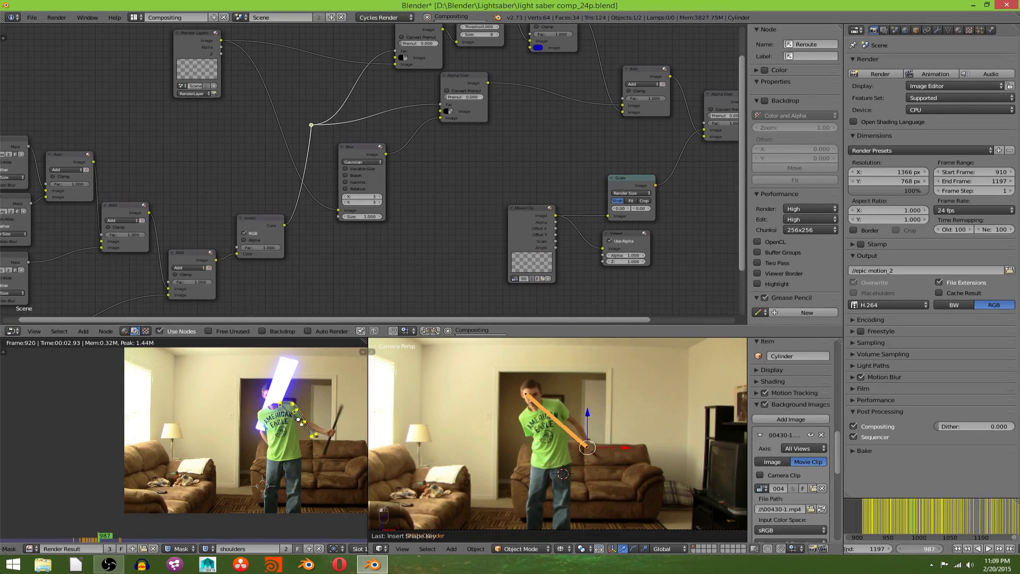
click(900, 551)
click(899, 551)
drag(901, 554, 902, 555)
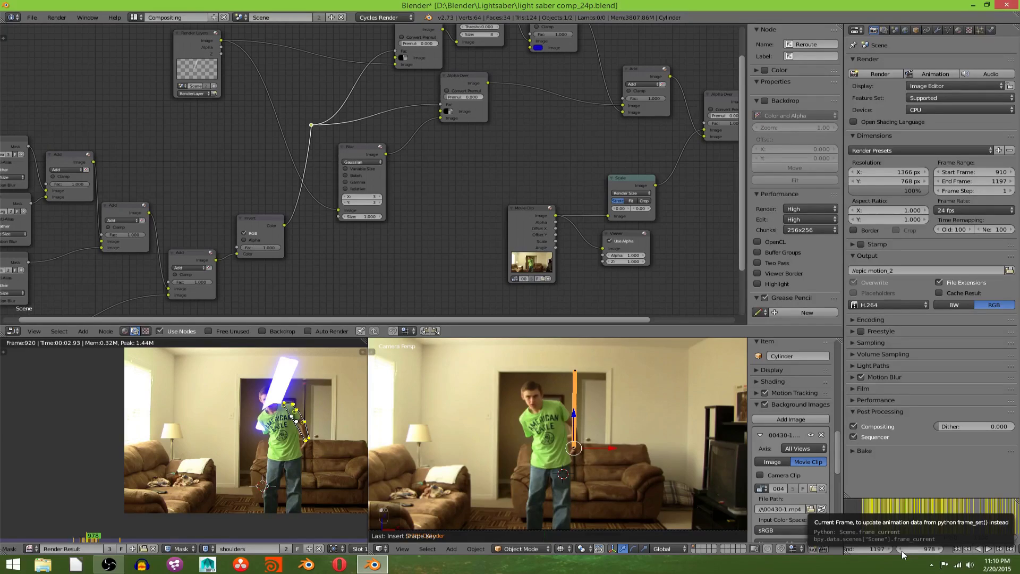